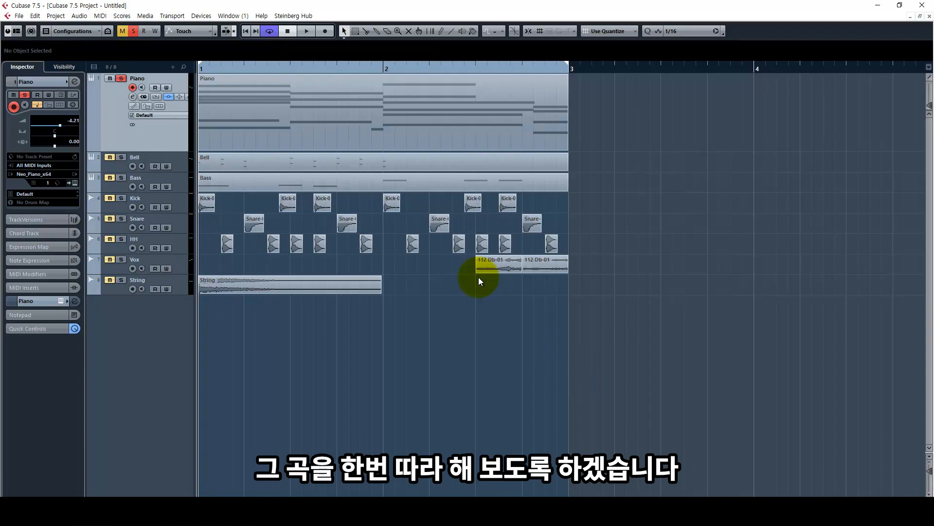
# Show the transport panel and turn off solo on the Piano track so all tracks are audible.
pyautogui.press('F2')
pyautogui.press('s')
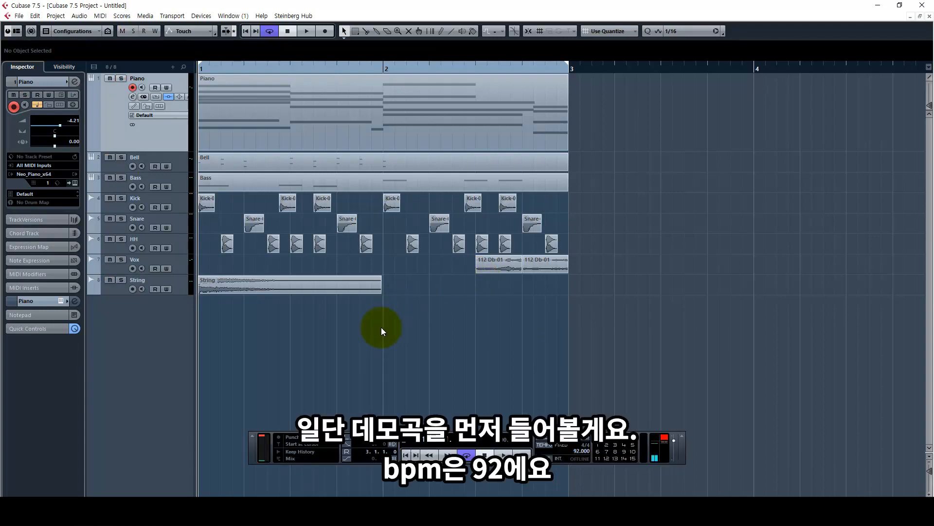
pyautogui.rightClick(378, 335)
pyautogui.click(378, 335)
# Play the full demo arrangement through the two-bar loop and stop playback.
pyautogui.press('space')
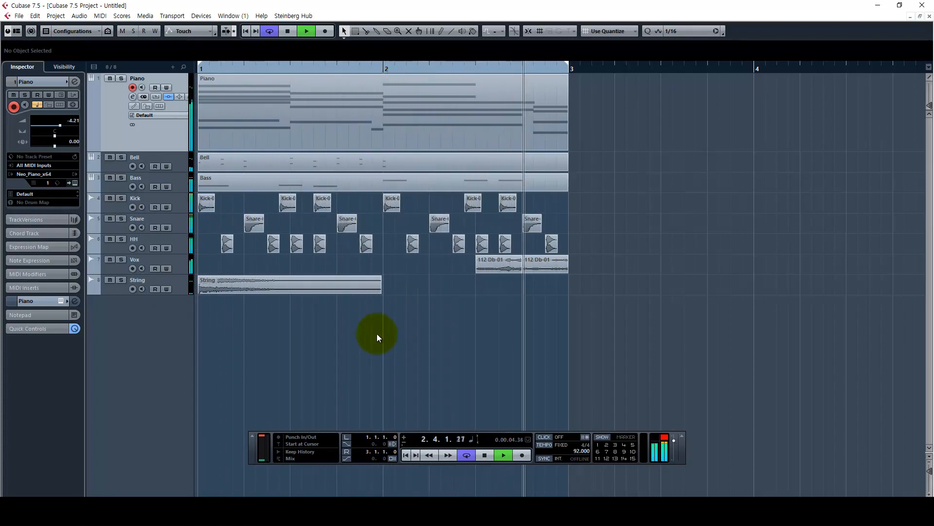
pyautogui.click(378, 334)
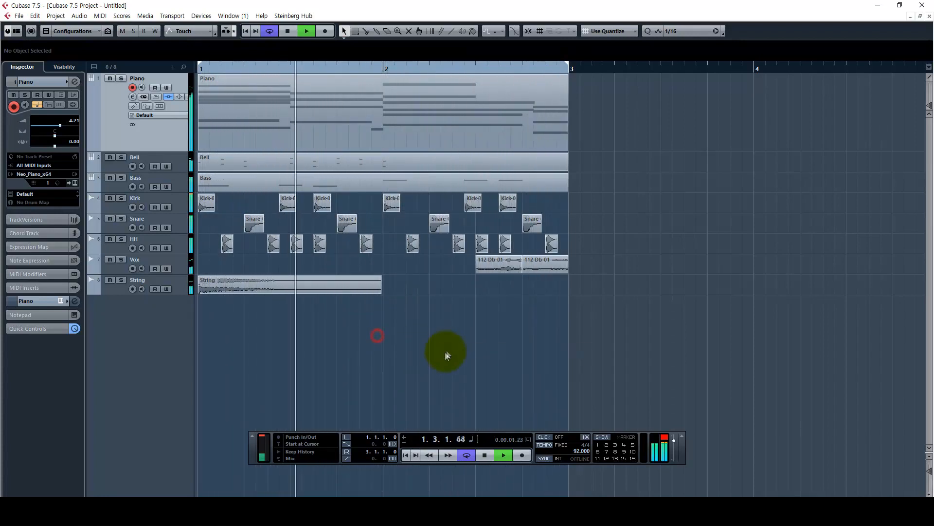
pyautogui.click(416, 349)
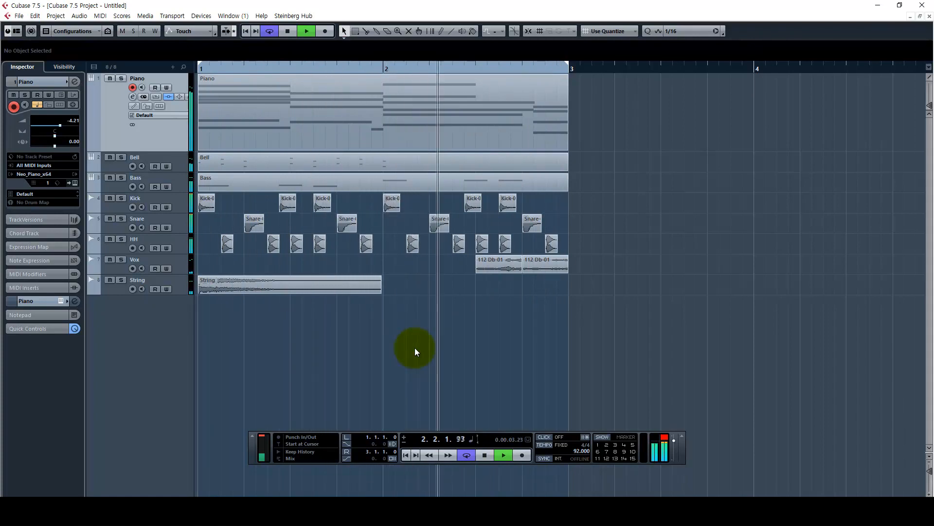
pyautogui.press('space')
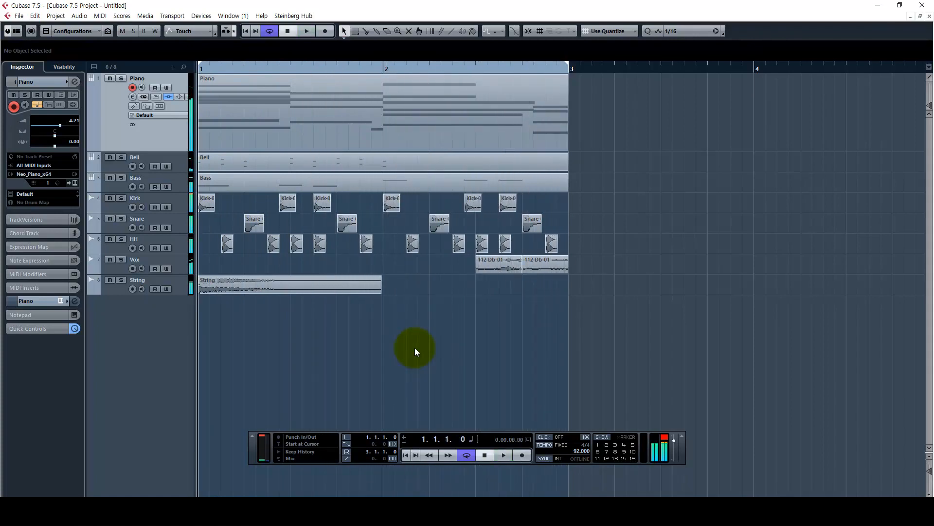
pyautogui.click(392, 347)
# Switch to the Notepad notes and review the BPM, the chord progression and the list of production points.
pyautogui.hotkey('alt', 'Tab')
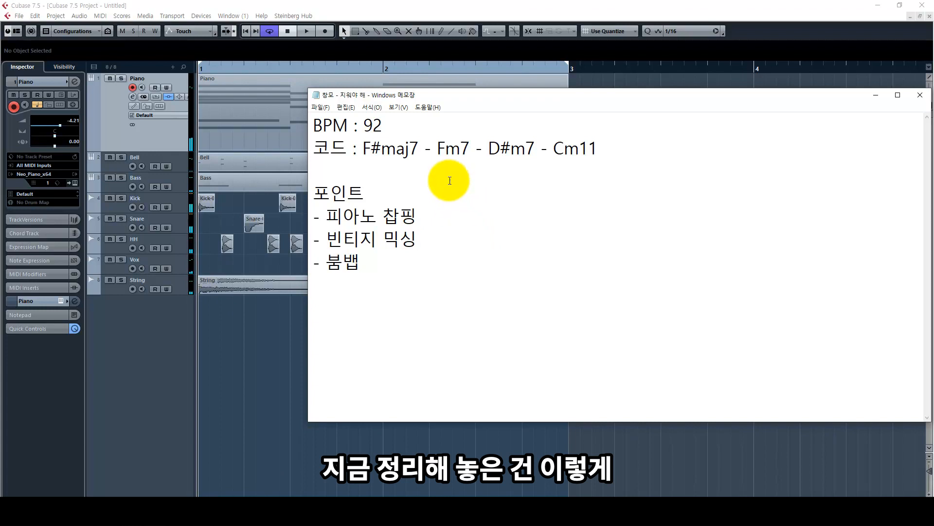
pyautogui.doubleClick(368, 126)
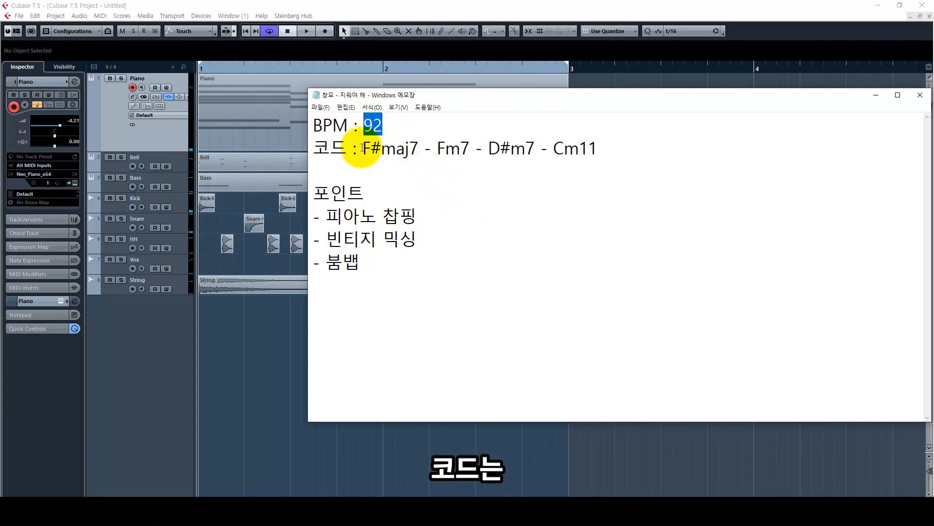
pyautogui.moveTo(364, 147); pyautogui.dragTo(468, 148)
pyautogui.moveTo(363, 148)
pyautogui.mouseDown()
pyautogui.moveTo(664, 150)
pyautogui.moveTo(362, 151)
pyautogui.mouseUp()
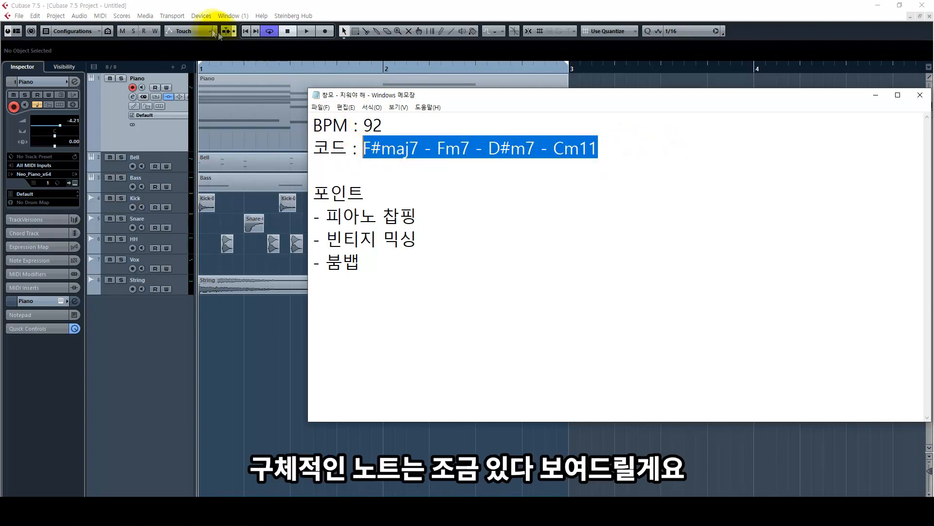
pyautogui.moveTo(314, 193); pyautogui.dragTo(396, 264)
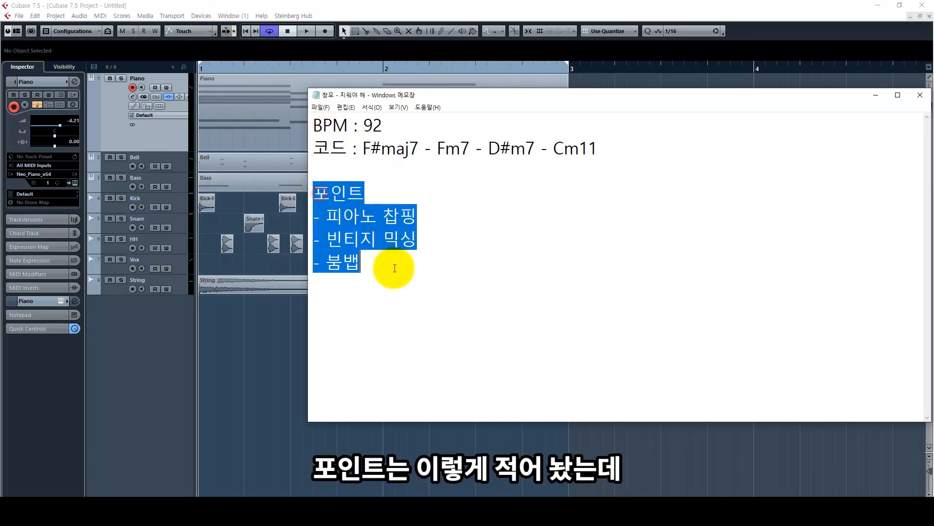
pyautogui.click(395, 267)
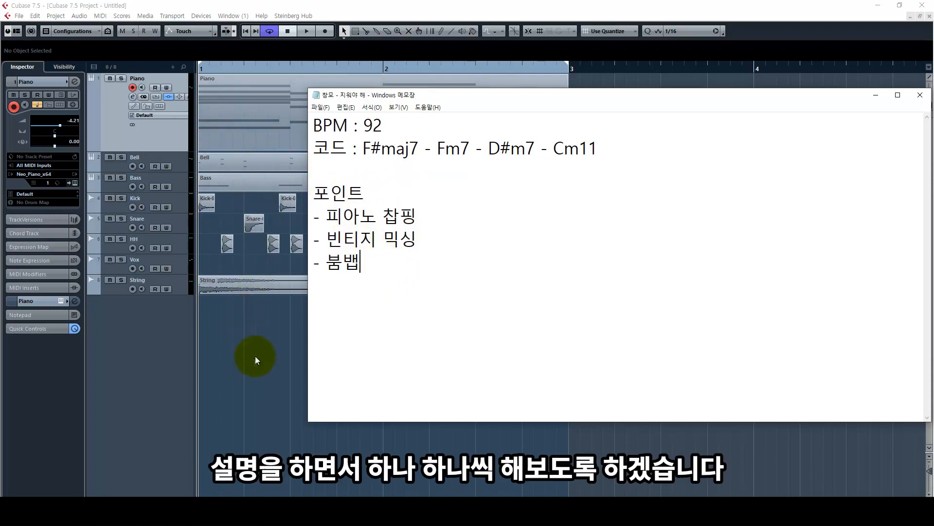
# Return to Cubase, solo the Piano track, and play its MIDI part in the Key Editor, examining its lower notes.
pyautogui.click(269, 344)
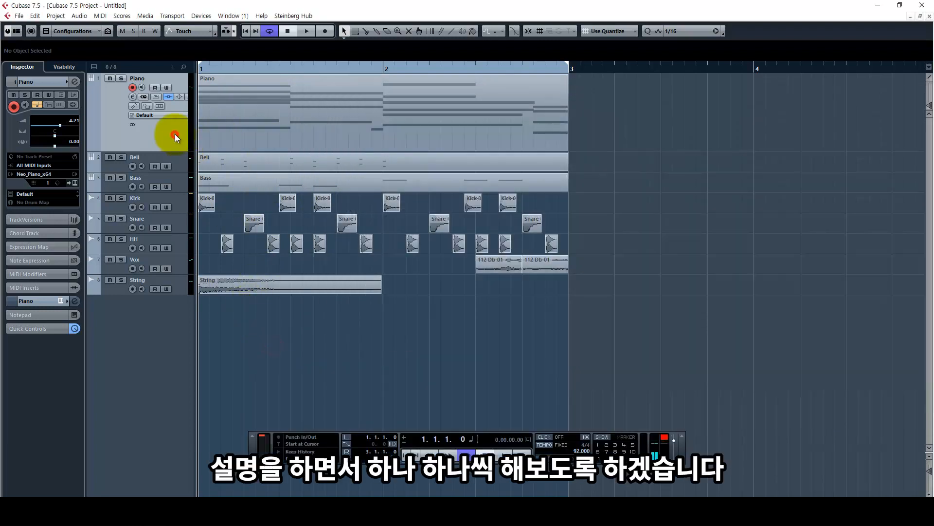
pyautogui.press('s')
pyautogui.doubleClick(279, 125)
pyautogui.press('space')
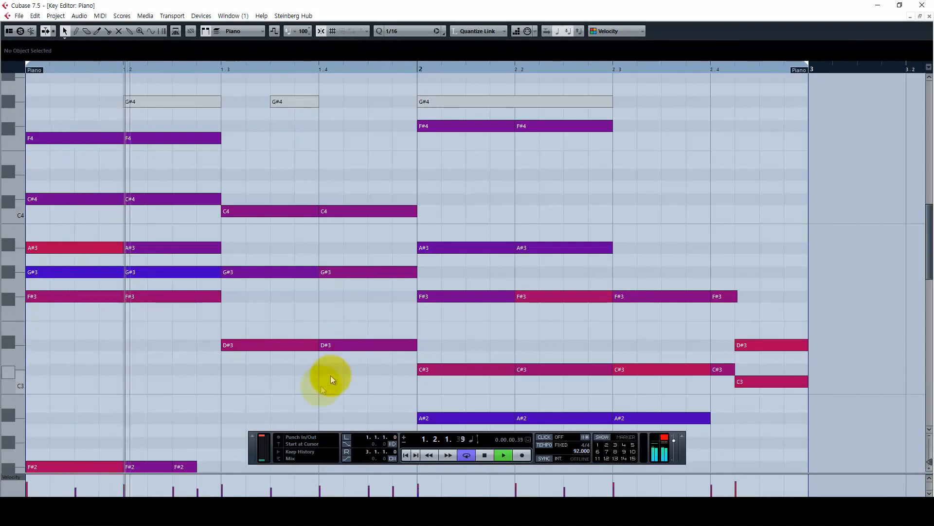
pyautogui.press('F2')
pyautogui.moveTo(288, 472); pyautogui.dragTo(288, 474)
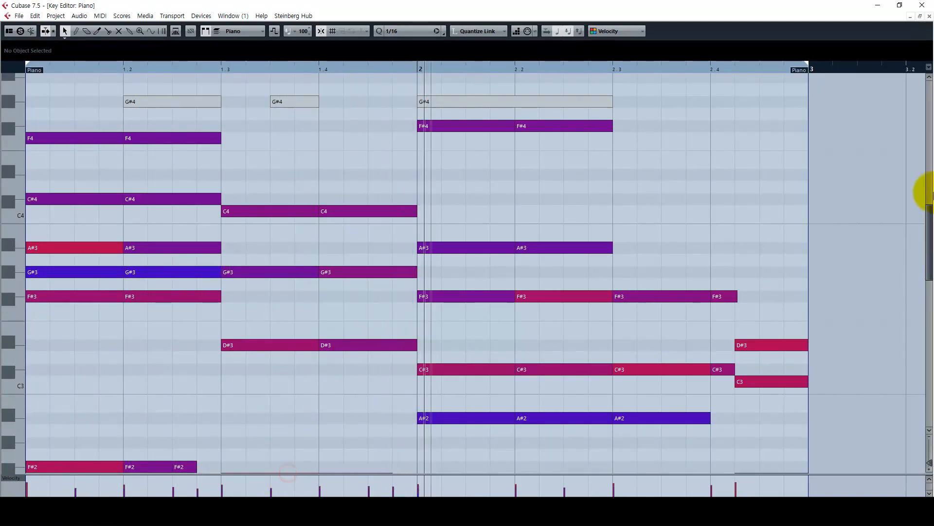
pyautogui.moveTo(929, 208); pyautogui.dragTo(928, 253)
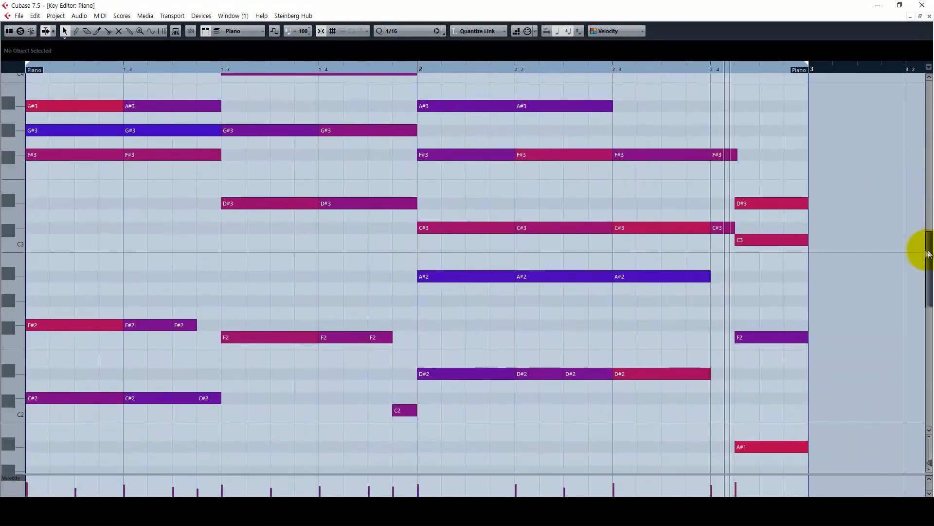
pyautogui.scroll(-4, 419, 165)
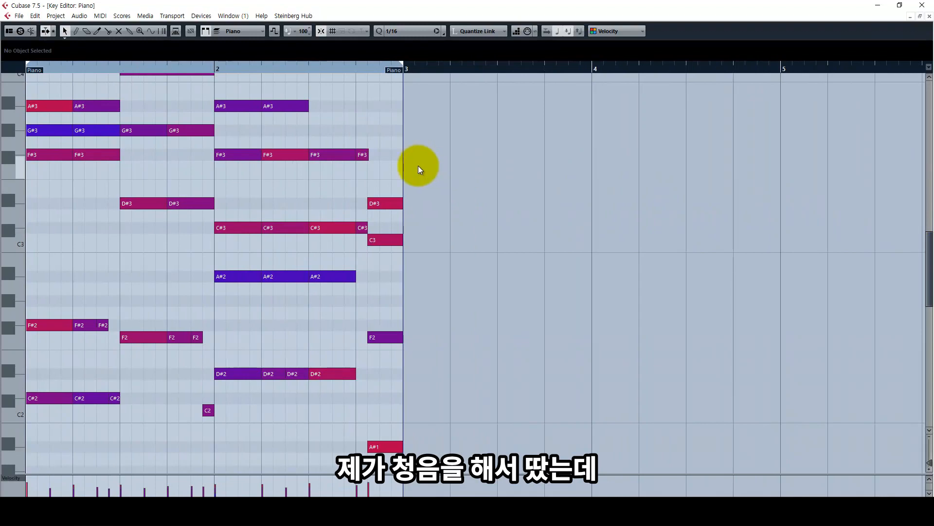
pyautogui.scroll(-1, 419, 166)
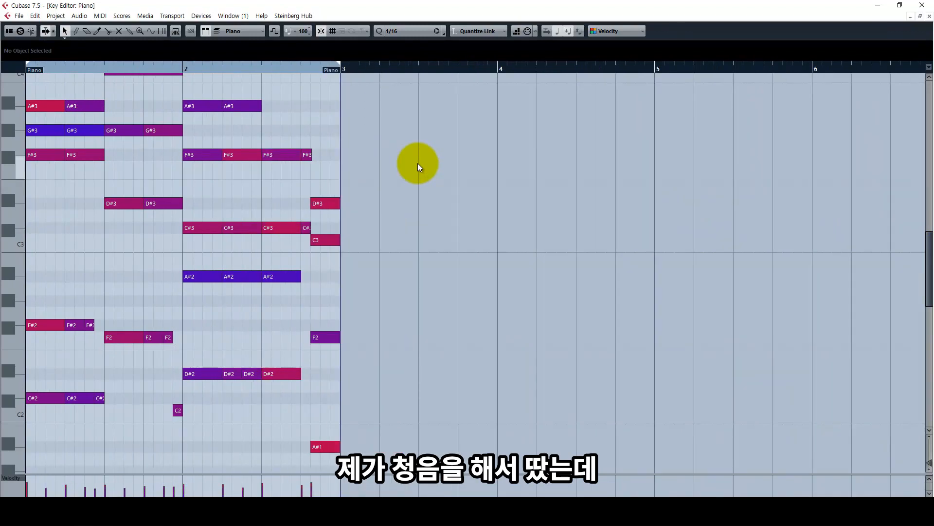
pyautogui.scroll(-2, 417, 163)
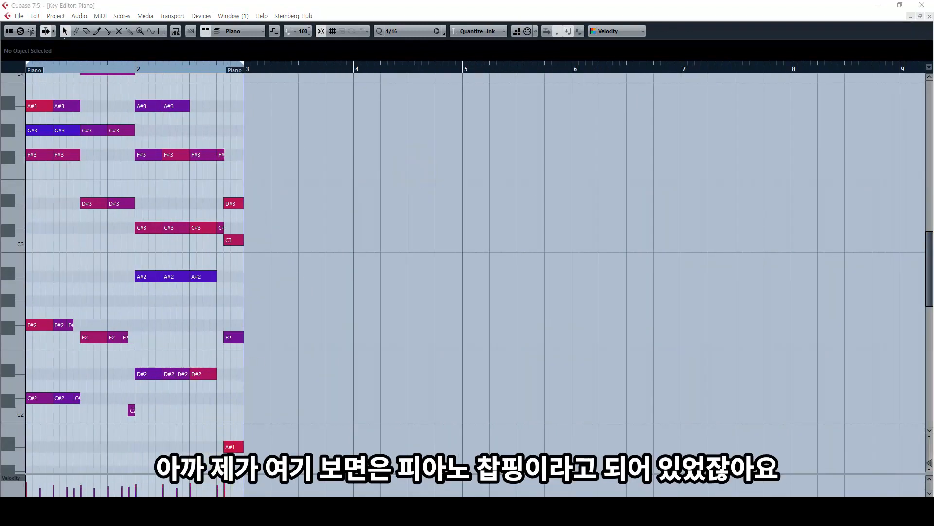
# Check the piano chopping point in the Notepad notes and return to the Key Editor in Cubase.
pyautogui.hotkey('alt', 'Tab')
pyautogui.moveTo(440, 217); pyautogui.dragTo(316, 217)
pyautogui.click(444, 215)
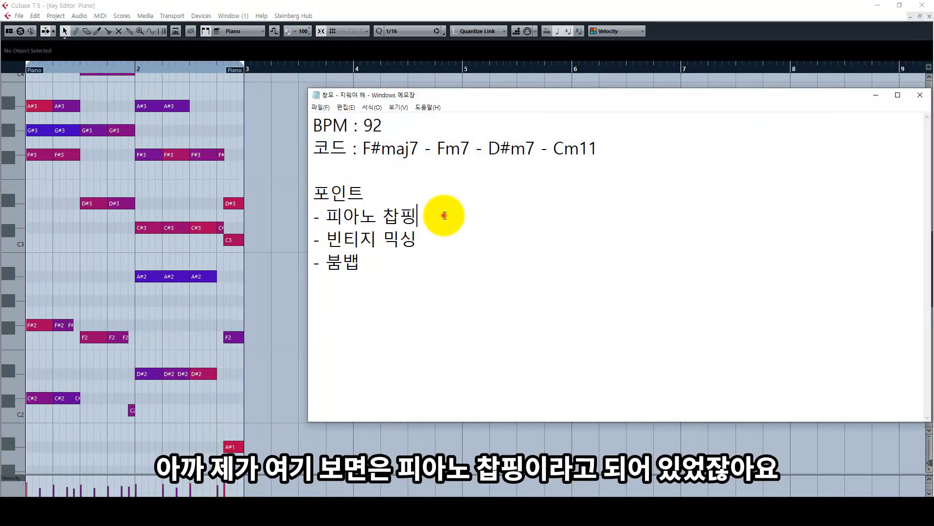
pyautogui.click(430, 16)
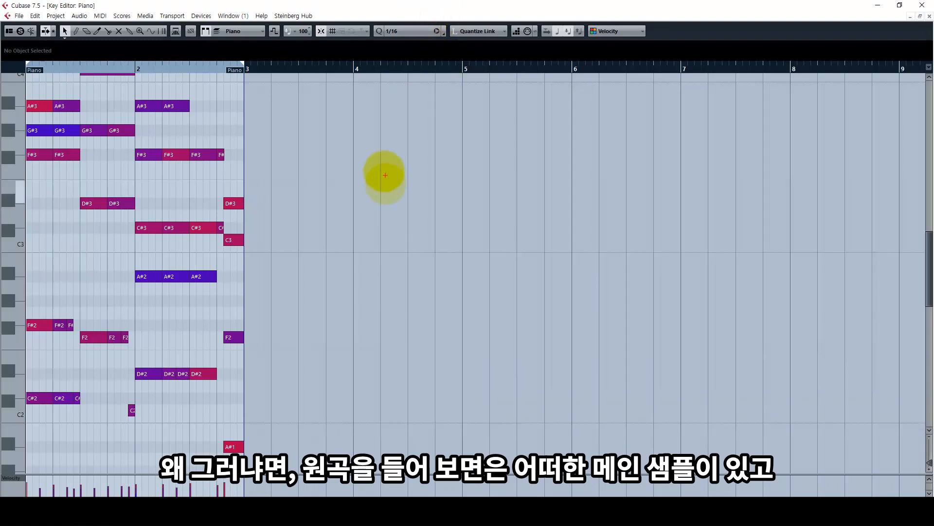
pyautogui.moveTo(315, 110)
pyautogui.mouseDown()
pyautogui.moveTo(313, 129)
pyautogui.moveTo(518, 192)
pyautogui.moveTo(316, 110)
pyautogui.moveTo(360, 209)
pyautogui.mouseUp()
pyautogui.moveTo(425, 116); pyautogui.dragTo(421, 207)
pyautogui.moveTo(462, 129); pyautogui.dragTo(467, 214)
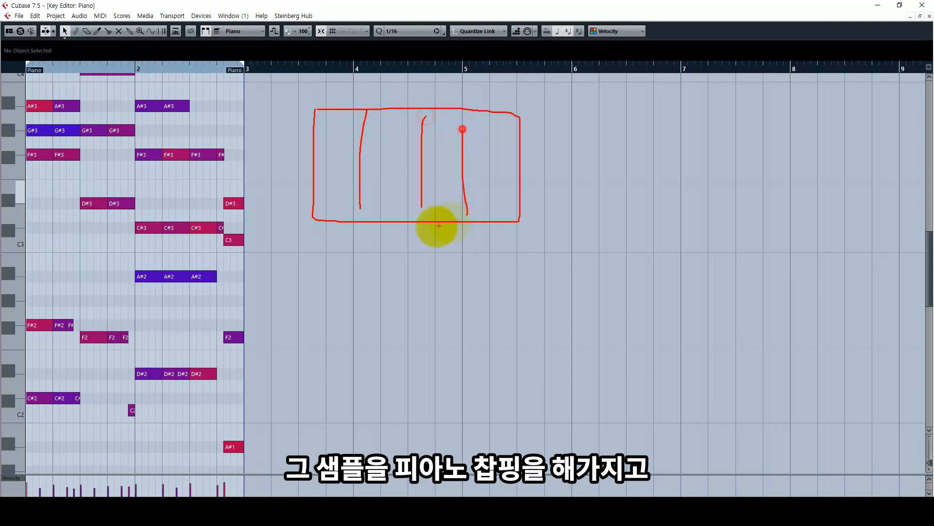
pyautogui.moveTo(344, 227); pyautogui.dragTo(343, 279)
pyautogui.moveTo(329, 262); pyautogui.dragTo(354, 255)
pyautogui.moveTo(403, 218)
pyautogui.mouseDown()
pyautogui.moveTo(401, 248)
pyautogui.moveTo(419, 236)
pyautogui.moveTo(433, 287)
pyautogui.mouseUp()
pyautogui.moveTo(419, 270); pyautogui.dragTo(454, 256)
pyautogui.moveTo(500, 217)
pyautogui.mouseDown()
pyautogui.moveTo(501, 275)
pyautogui.moveTo(511, 257)
pyautogui.mouseUp()
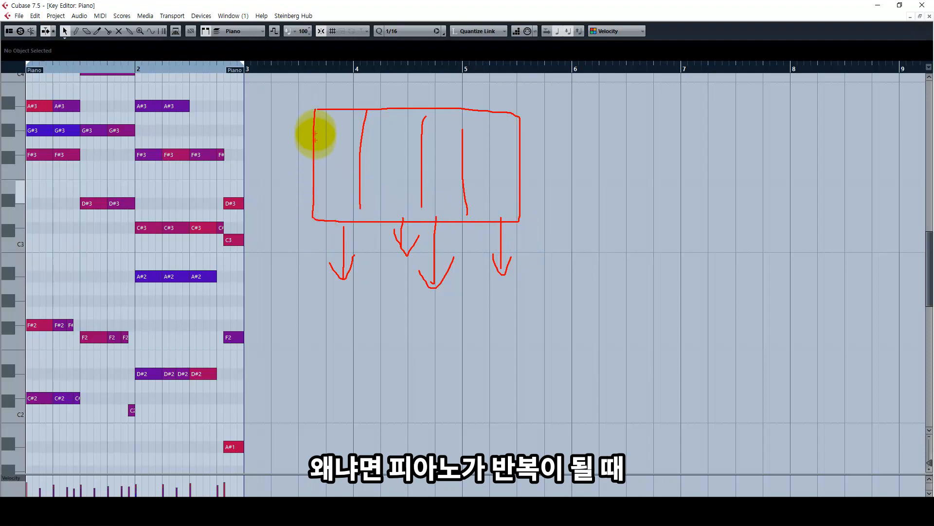
pyautogui.moveTo(314, 109)
pyautogui.mouseDown()
pyautogui.moveTo(306, 229)
pyautogui.moveTo(344, 177)
pyautogui.moveTo(322, 119)
pyautogui.moveTo(363, 188)
pyautogui.moveTo(390, 184)
pyautogui.moveTo(367, 108)
pyautogui.moveTo(361, 156)
pyautogui.mouseUp()
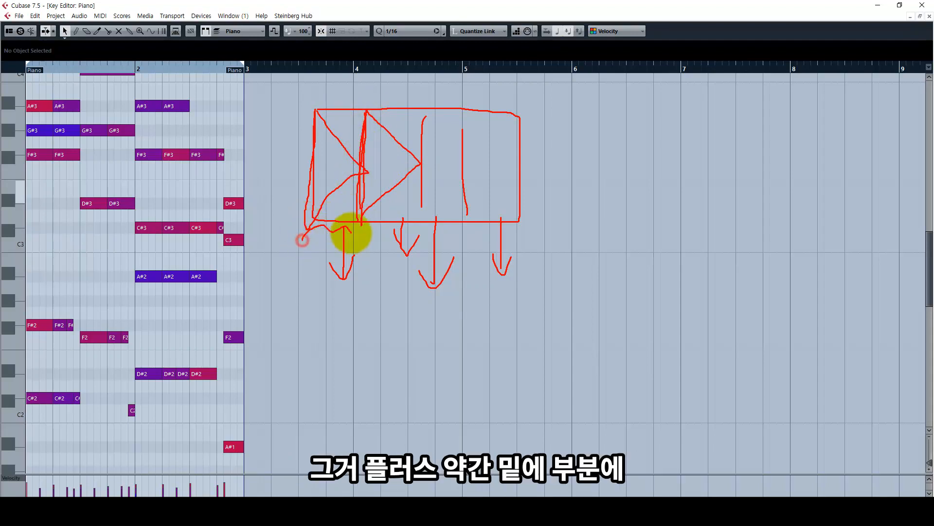
pyautogui.moveTo(351, 234); pyautogui.dragTo(591, 222)
pyautogui.moveTo(549, 224)
pyautogui.mouseDown()
pyautogui.moveTo(548, 246)
pyautogui.moveTo(573, 251)
pyautogui.mouseUp()
pyautogui.moveTo(572, 241)
pyautogui.mouseDown()
pyautogui.moveTo(598, 237)
pyautogui.moveTo(609, 208)
pyautogui.mouseUp()
pyautogui.moveTo(617, 232); pyautogui.dragTo(633, 246)
pyautogui.moveTo(555, 239); pyautogui.dragTo(573, 240)
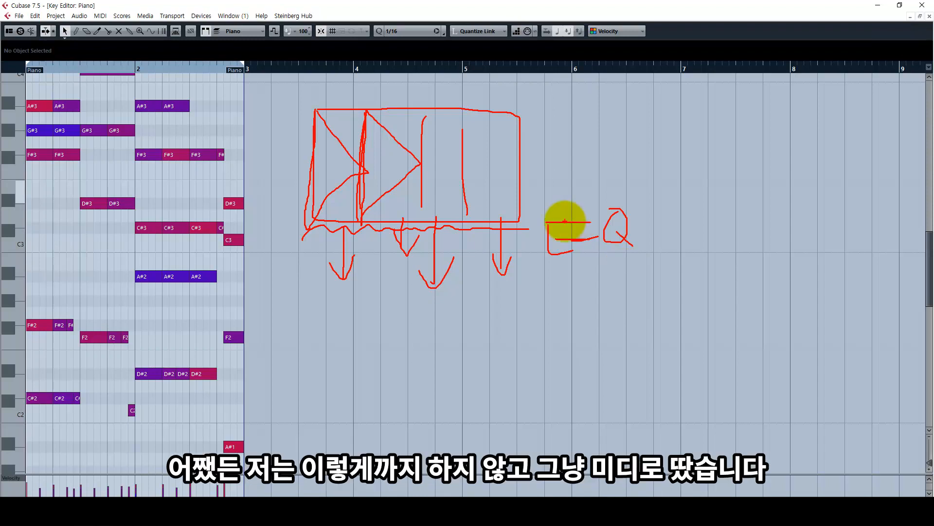
pyautogui.press('Escape')
# Select the low F#2 and C#2 notes of the first chord in the piano part.
pyautogui.press('h')
pyautogui.press('h')
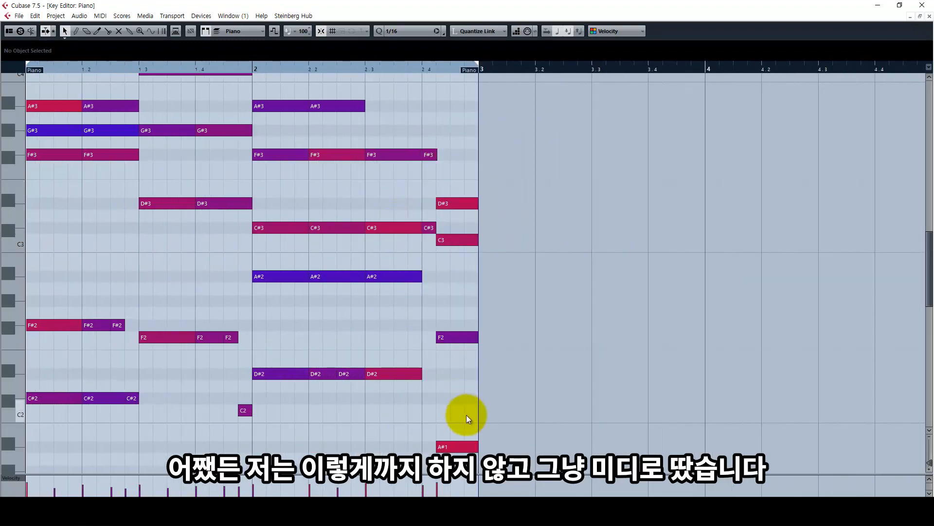
pyautogui.moveTo(172, 340); pyautogui.dragTo(9, 221)
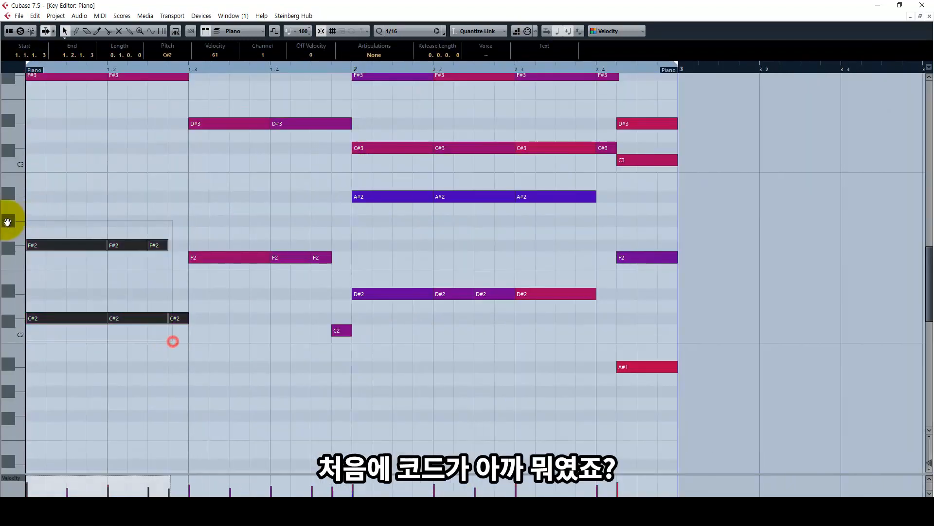
pyautogui.scroll(3, 145, 264)
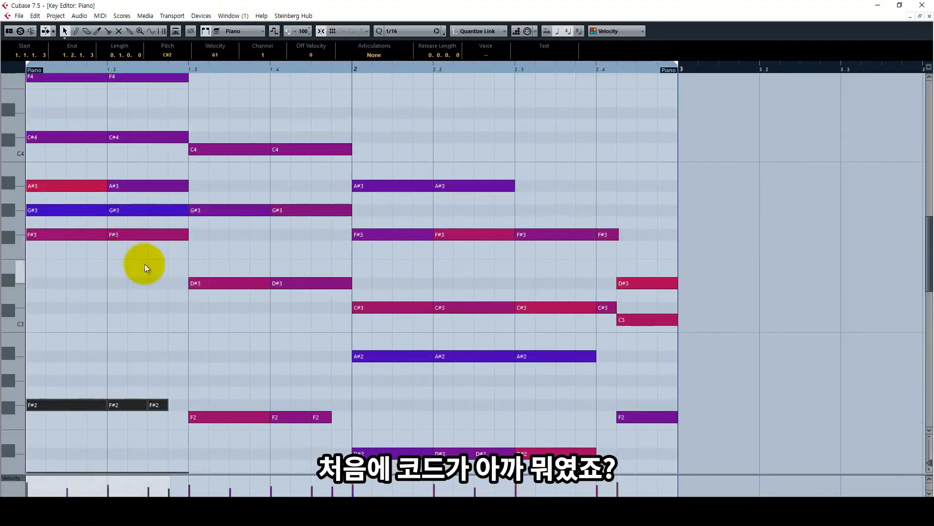
# Check the F#maj7 chord in the Notepad notes, and audition the first chord's upper notes in the Key Editor.
pyautogui.hotkey('alt', 'Tab')
pyautogui.moveTo(363, 149); pyautogui.dragTo(406, 149)
pyautogui.click(311, 2)
pyautogui.moveTo(167, 280); pyautogui.dragTo(48, 63)
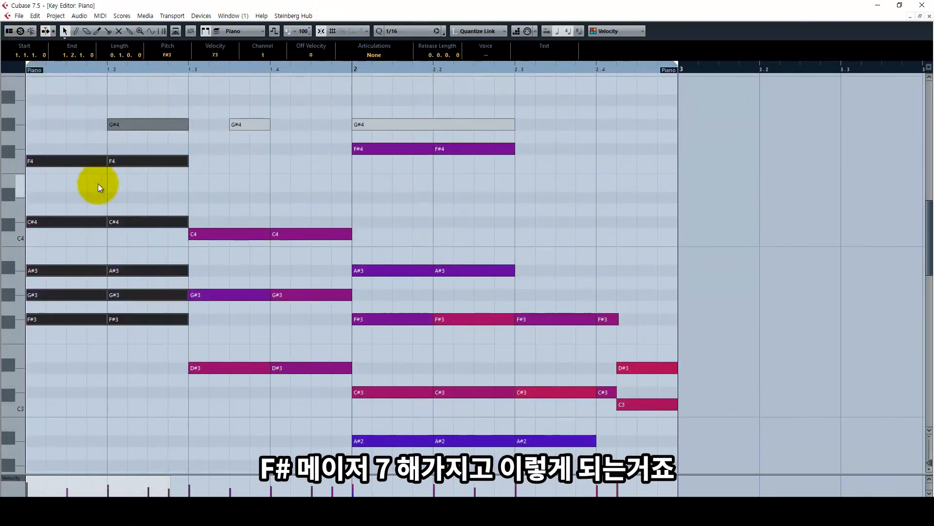
pyautogui.press('space')
pyautogui.scroll(-3, 170, 198)
pyautogui.click(156, 315)
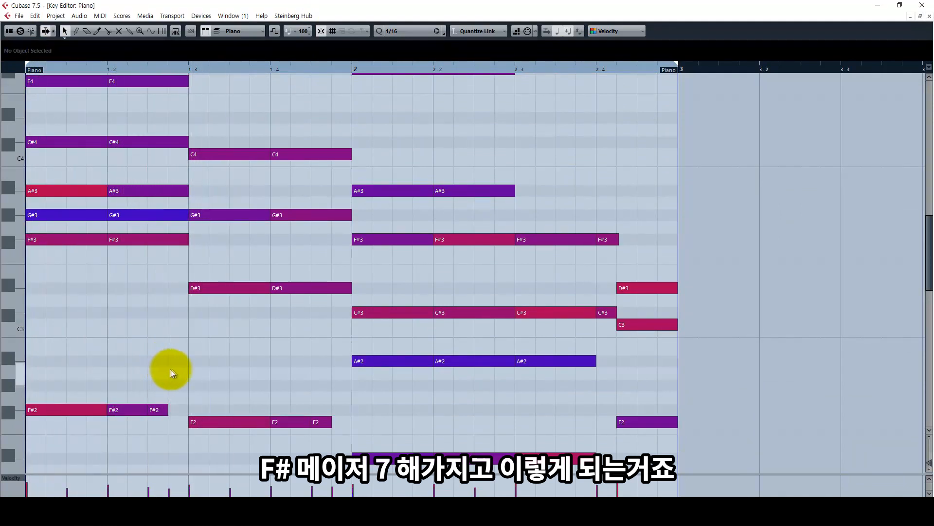
# Try replacing the short F#2 and C#2 notes before beat 1.3 by lengthening the preceding bass notes to that beat, and listen.
pyautogui.scroll(-3, 163, 368)
pyautogui.moveTo(164, 343); pyautogui.dragTo(165, 335)
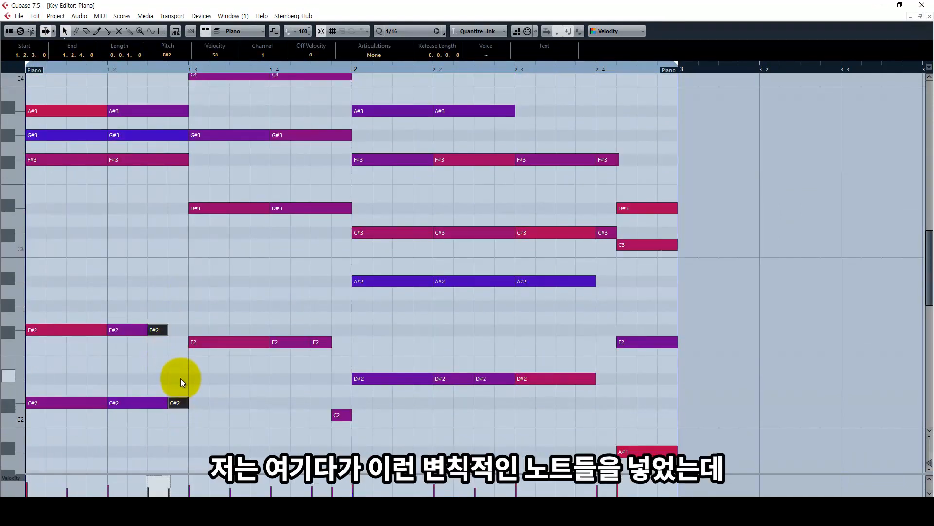
pyautogui.press('Delete')
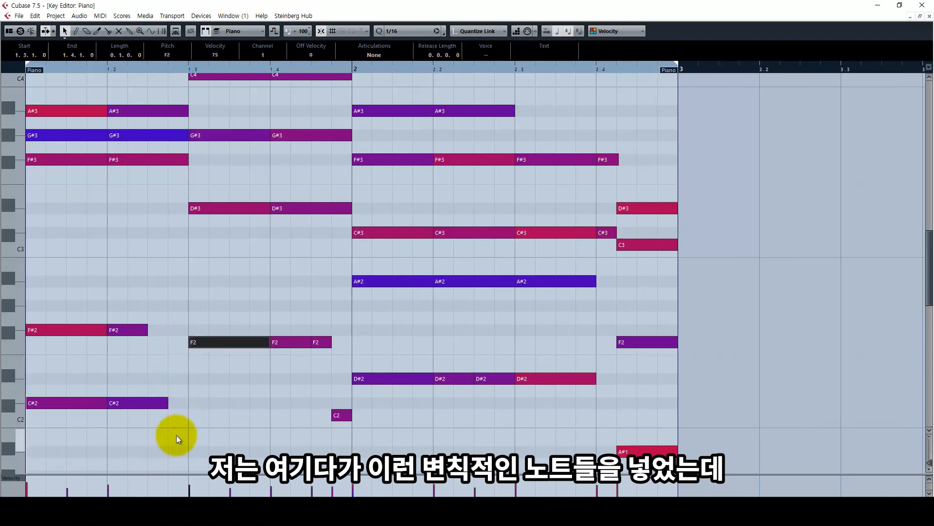
pyautogui.moveTo(142, 334); pyautogui.dragTo(169, 334)
pyautogui.hotkey('ctrl', 'z')
pyautogui.hotkey('ctrl', 'z')
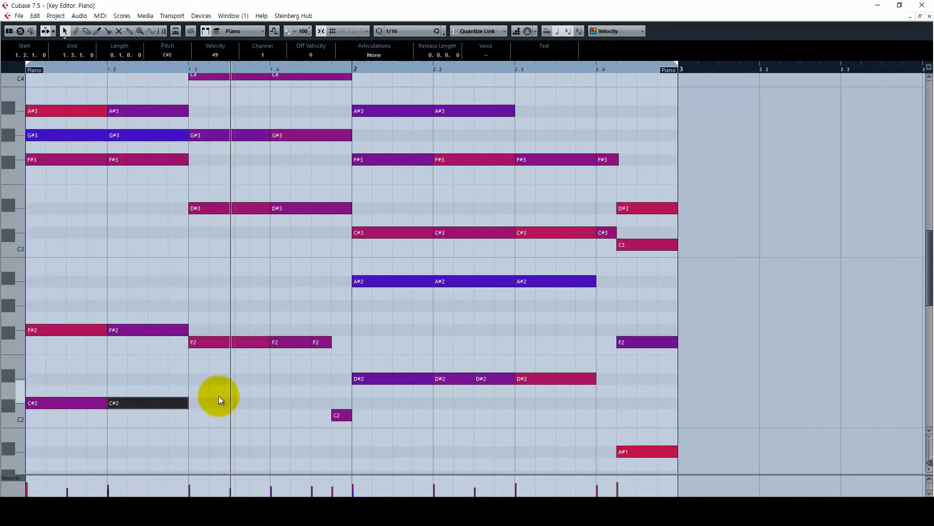
pyautogui.press('space')
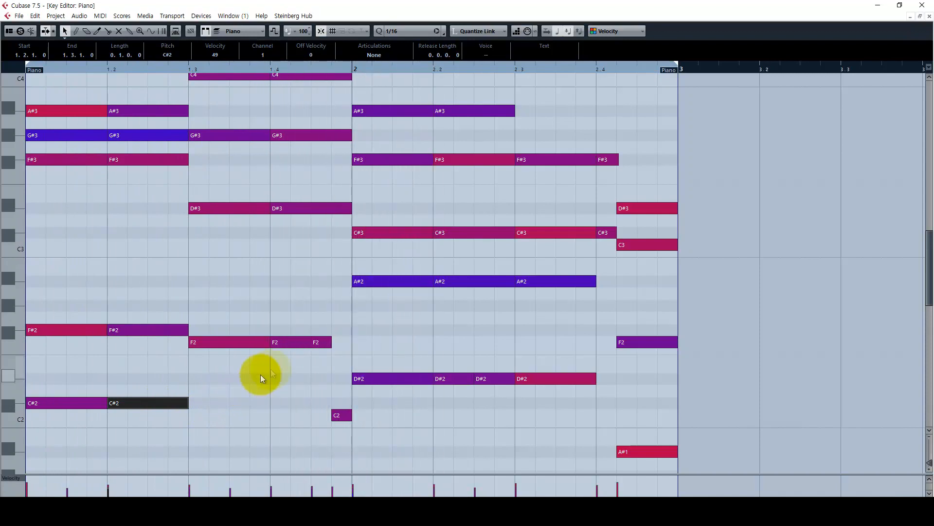
# Undo the deletion and lengthening of the first chord's F#2 and C#2 notes.
pyautogui.hotkey('ctrl', 'z')
pyautogui.hotkey('ctrl', 'z')
pyautogui.hotkey('ctrl', 'z')
pyautogui.hotkey('ctrl', 'z')
pyautogui.hotkey('ctrl', 'z')
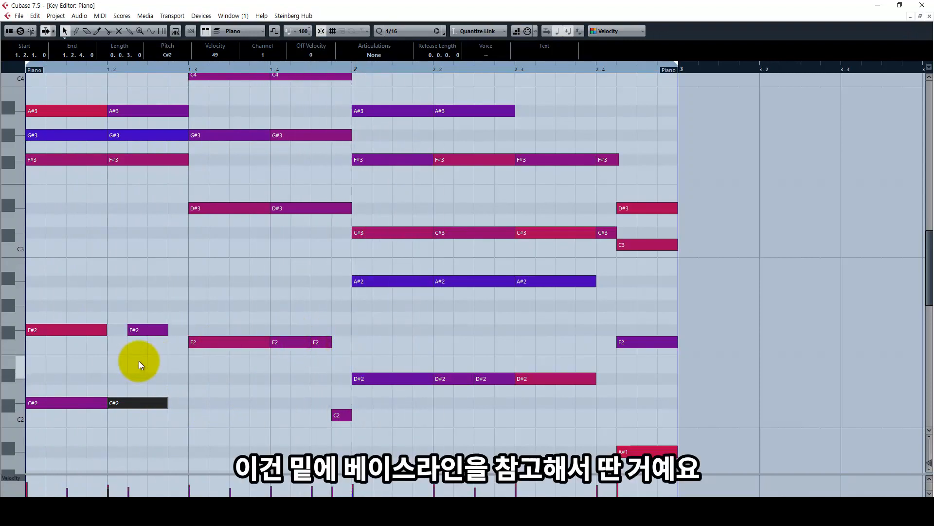
# Select the short F#2 and C#2 notes before beat 1.3 and play back the piano part.
pyautogui.moveTo(158, 313); pyautogui.dragTo(166, 359)
pyautogui.moveTo(177, 375); pyautogui.dragTo(179, 414)
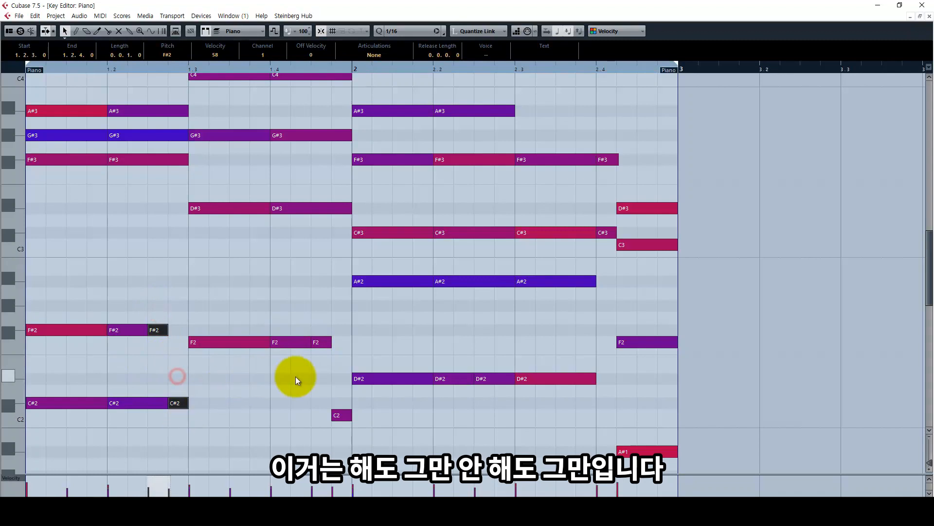
pyautogui.press('space')
pyautogui.click(213, 261)
pyautogui.scroll(5, 210, 270)
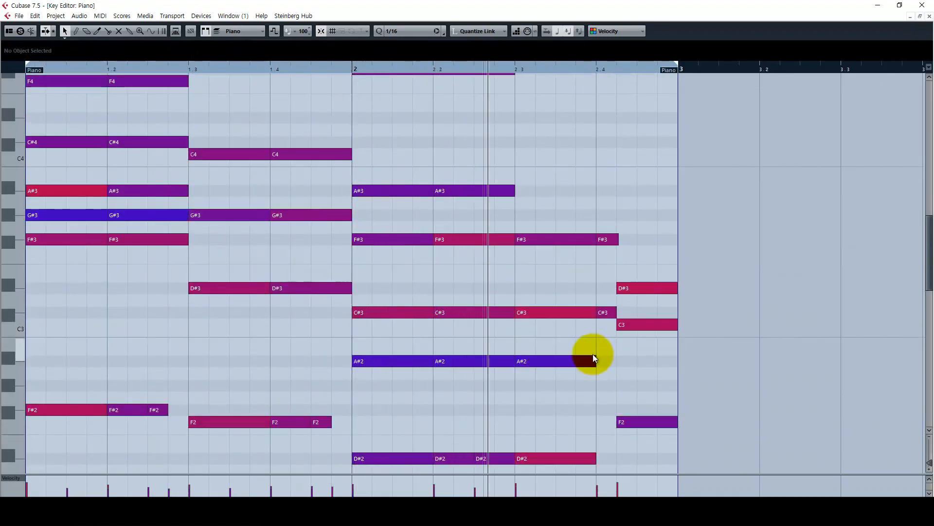
# Look over the chopped piano chords of both bars in the Key Editor during playback, and close the editor.
pyautogui.keyDown('ctrl'); pyautogui.scroll(-2, 592, 357); pyautogui.keyUp('ctrl')
pyautogui.scroll(5, 498, 339)
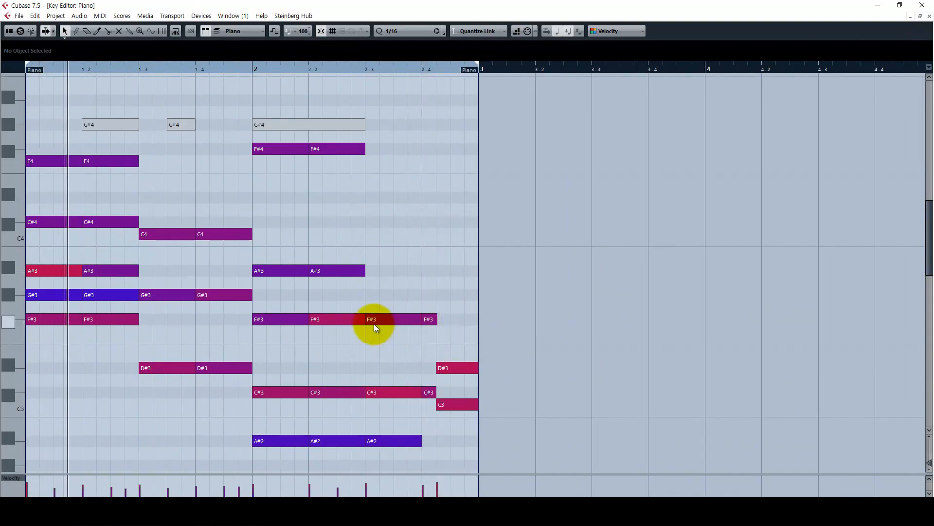
pyautogui.keyDown('ctrl'); pyautogui.scroll(-1, 374, 324); pyautogui.keyUp('ctrl')
pyautogui.keyDown('ctrl'); pyautogui.scroll(2, 372, 321); pyautogui.keyUp('ctrl')
pyautogui.scroll(-5, 370, 318)
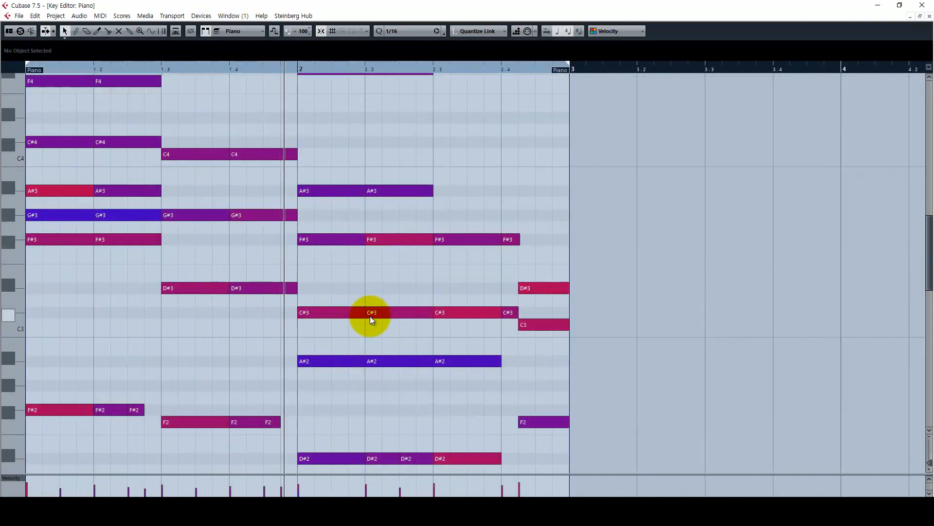
pyautogui.scroll(-5, 370, 317)
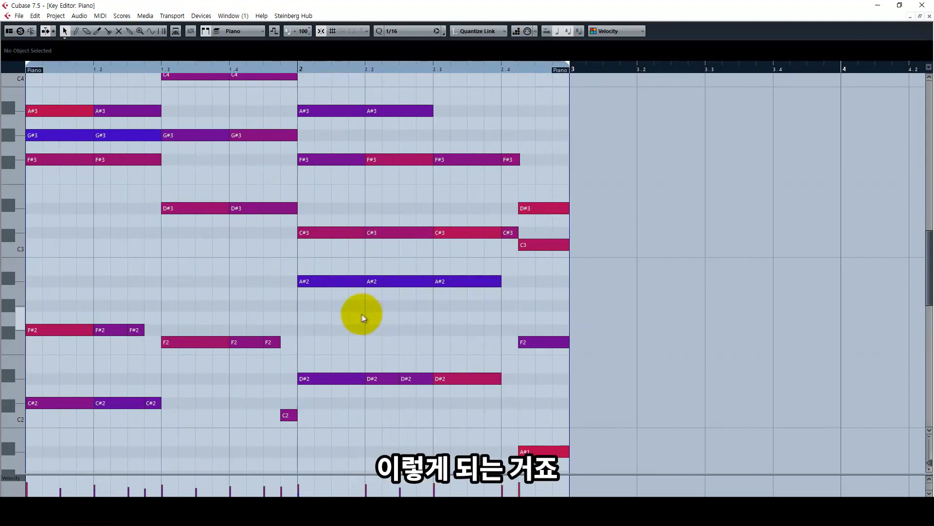
pyautogui.click(929, 16)
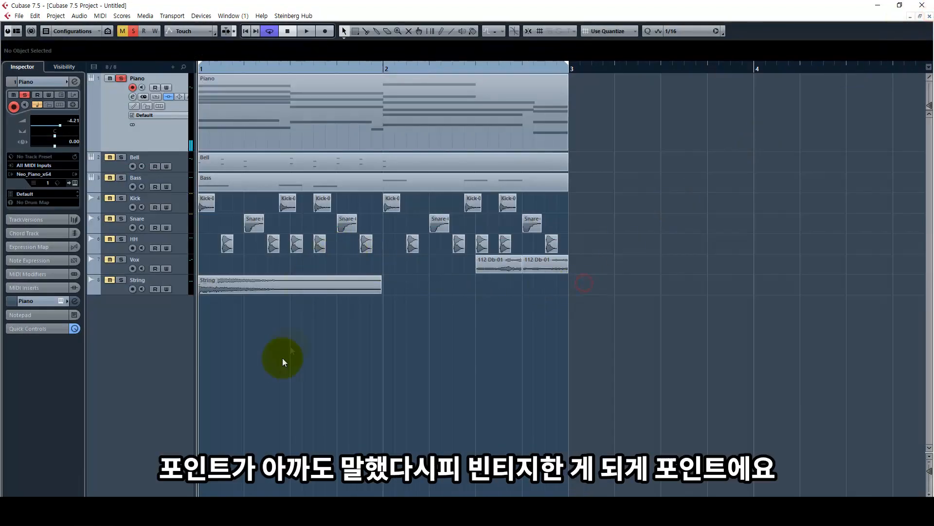
# Highlight the vintage mixing line (빈티지 믹싱) in the Notepad notes and return to the Cubase project.
pyautogui.hotkey('alt', 'Tab')
pyautogui.moveTo(428, 242); pyautogui.dragTo(326, 241)
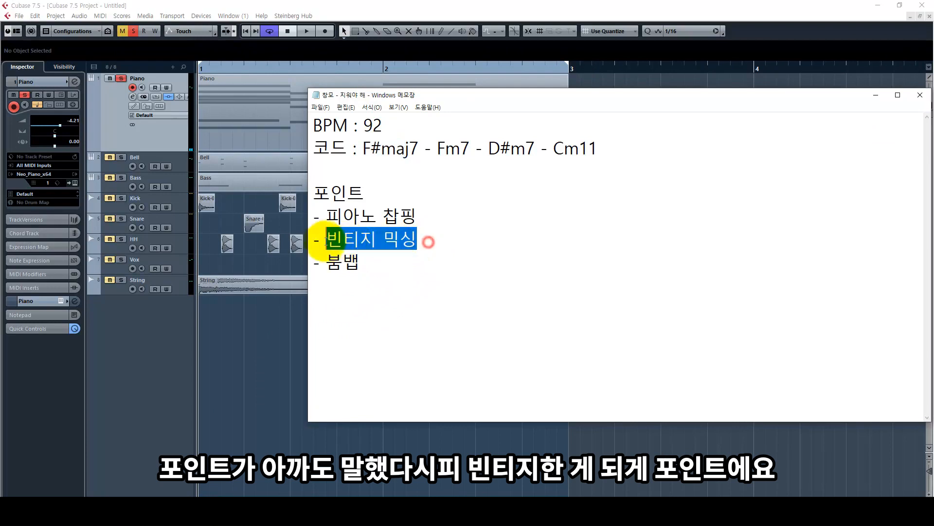
pyautogui.click(343, 4)
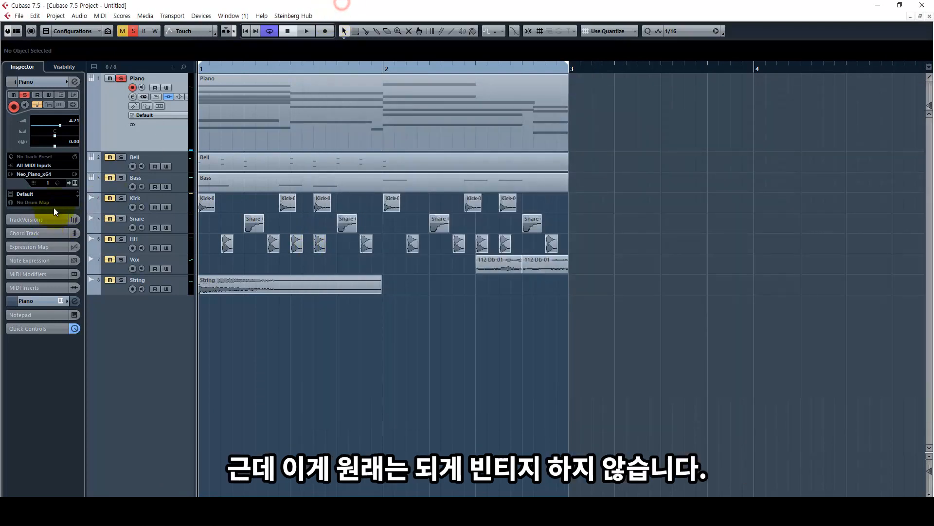
# Bypass all audio inserts on the Piano track and play back the untreated piano.
pyautogui.click(48, 301)
pyautogui.click(49, 191)
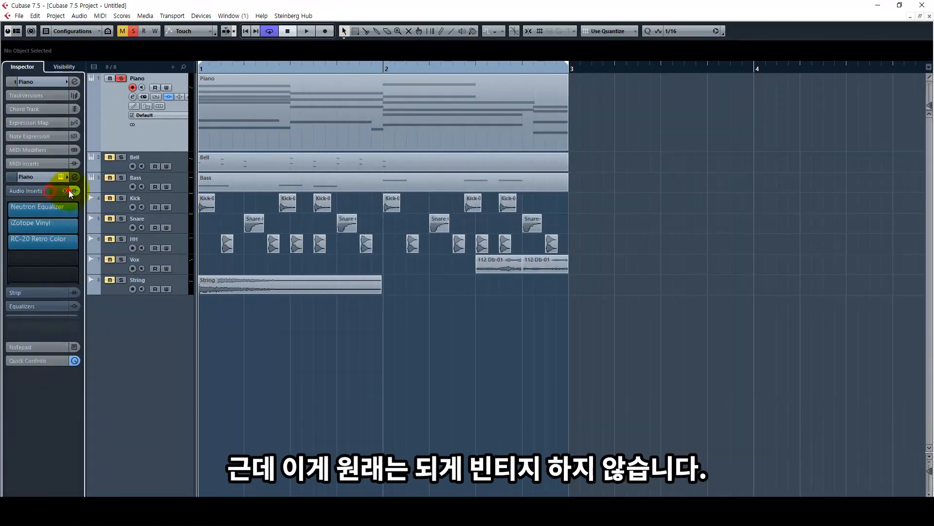
pyautogui.press('space')
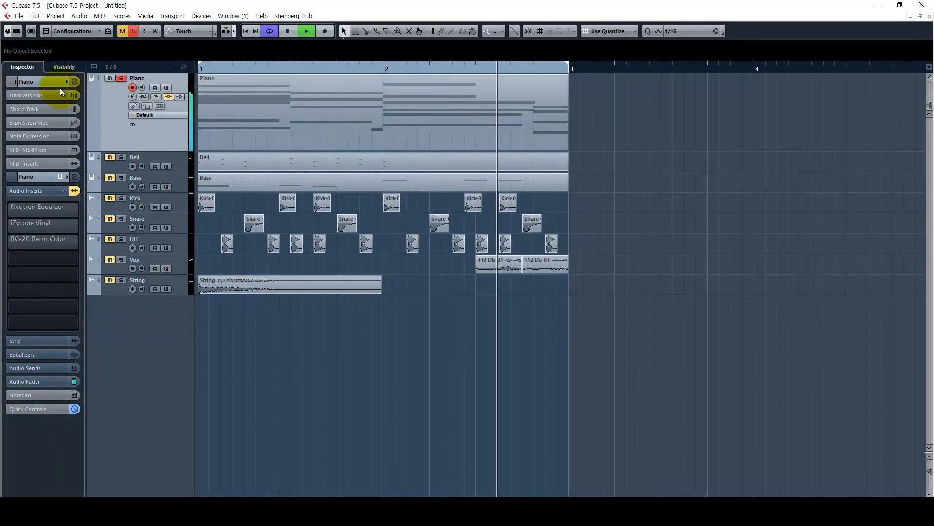
# Stop playback, open the Piano track's Neo Piano instrument to examine the sound source, and close it.
pyautogui.click(30, 82)
pyautogui.press('space')
pyautogui.click(74, 182)
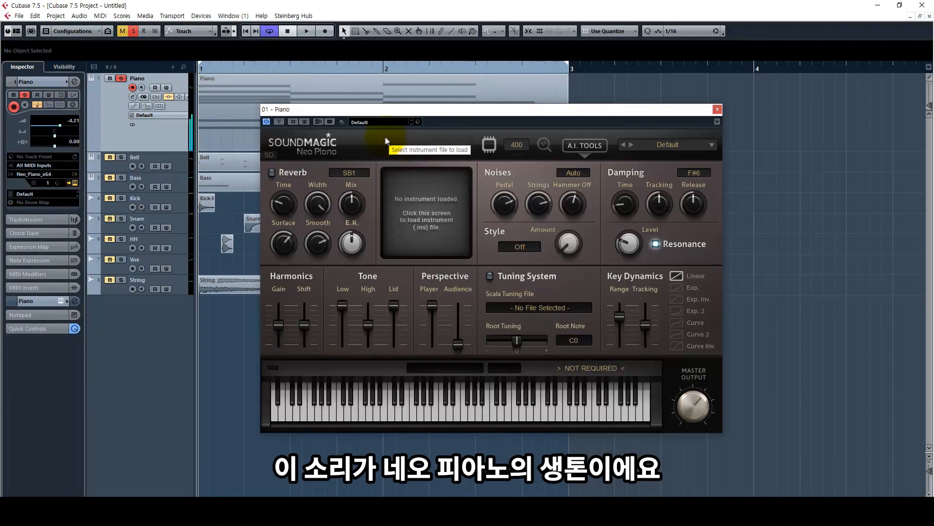
pyautogui.click(717, 109)
# Play the untreated Neo Piano tone again and display the Piano track's audio inserts.
pyautogui.press('space')
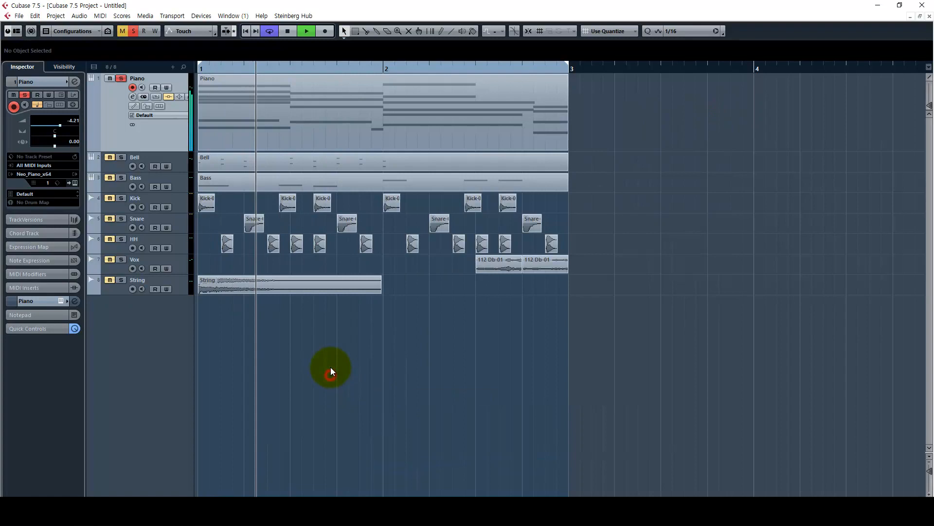
pyautogui.click(36, 303)
pyautogui.click(51, 190)
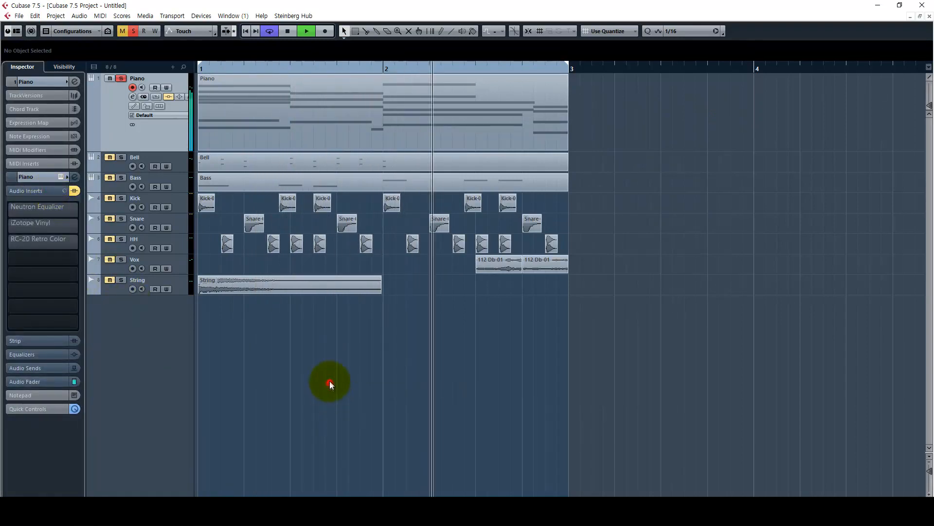
# Open the Piano track's Neutron Equalizer and make it the only active insert, leaving iZotope Vinyl and RC-20 Retro Color off.
pyautogui.press('space')
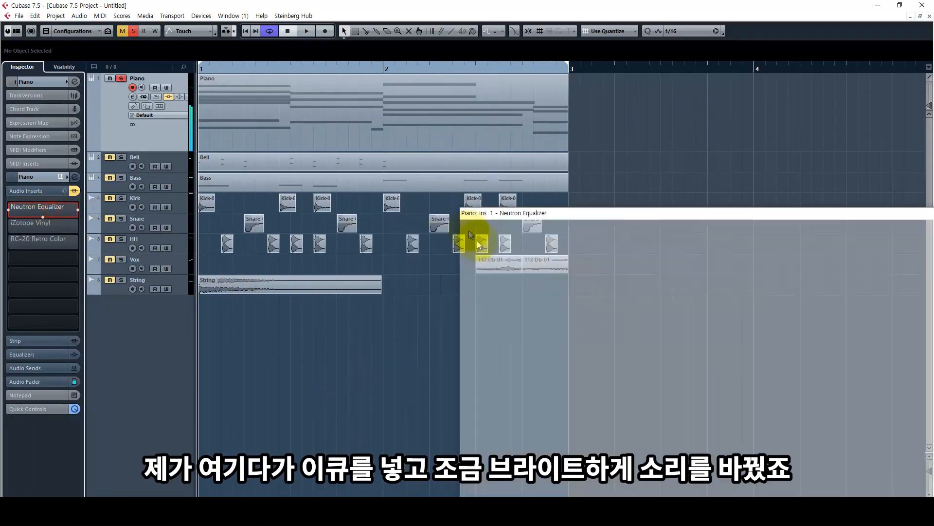
pyautogui.moveTo(486, 211); pyautogui.dragTo(336, 158)
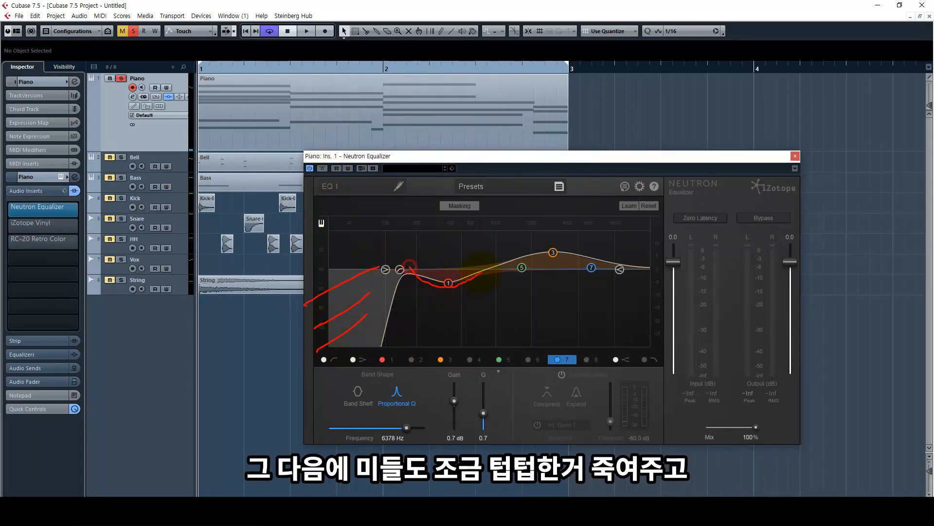
pyautogui.moveTo(511, 269); pyautogui.dragTo(542, 249)
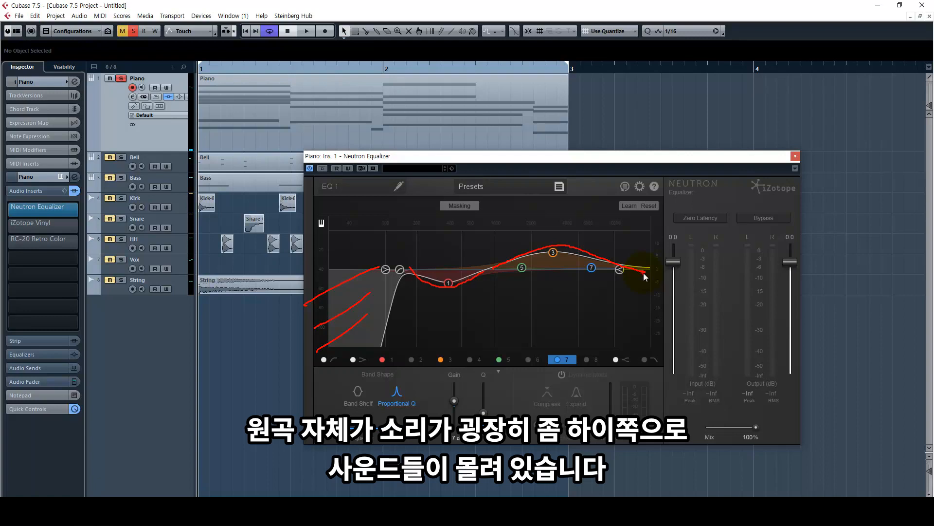
# Set EQ band 3 to a 7.3 dB boost at 2915 Hz during playback, and compare with the equalizer bypassed.
pyautogui.press('space')
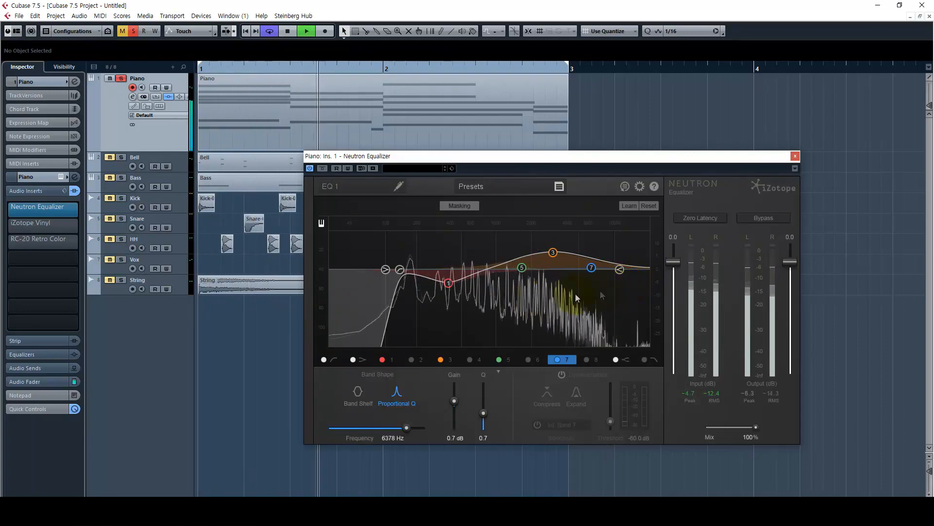
pyautogui.moveTo(553, 252)
pyautogui.mouseDown()
pyautogui.moveTo(548, 216)
pyautogui.moveTo(551, 251)
pyautogui.mouseUp()
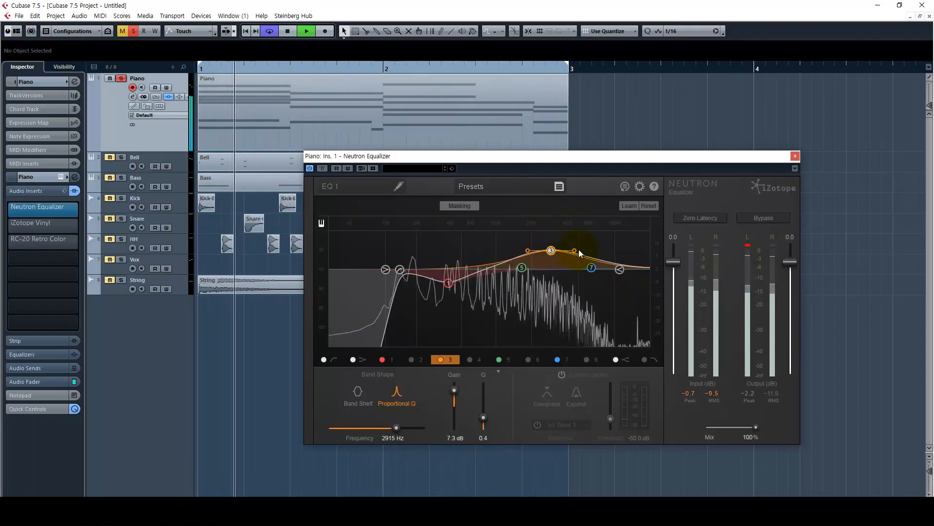
pyautogui.click(323, 169)
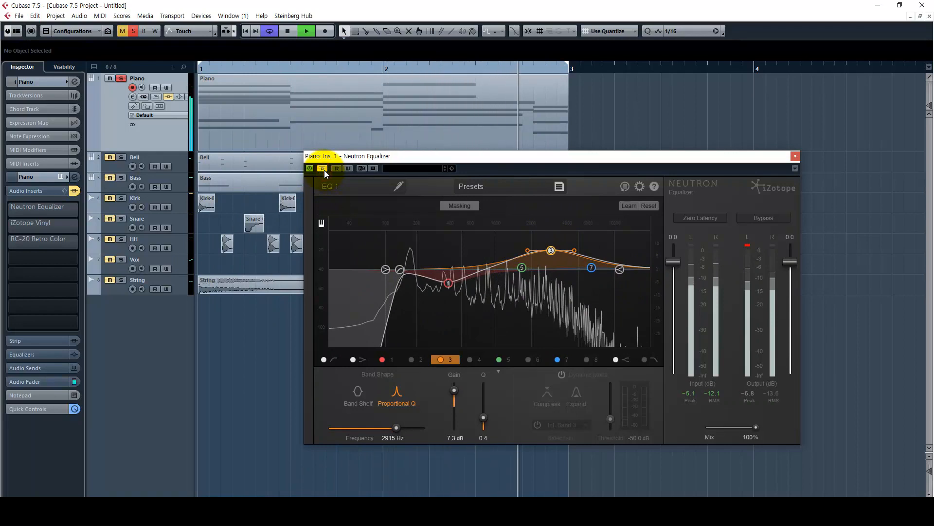
pyautogui.click(323, 169)
# Set the EQ's 48 dB low cut to 146 Hz and turn off the low-shelf band beside it.
pyautogui.moveTo(398, 269)
pyautogui.mouseDown()
pyautogui.moveTo(382, 269)
pyautogui.moveTo(342, 309)
pyautogui.moveTo(402, 271)
pyautogui.mouseUp()
pyautogui.click(352, 359)
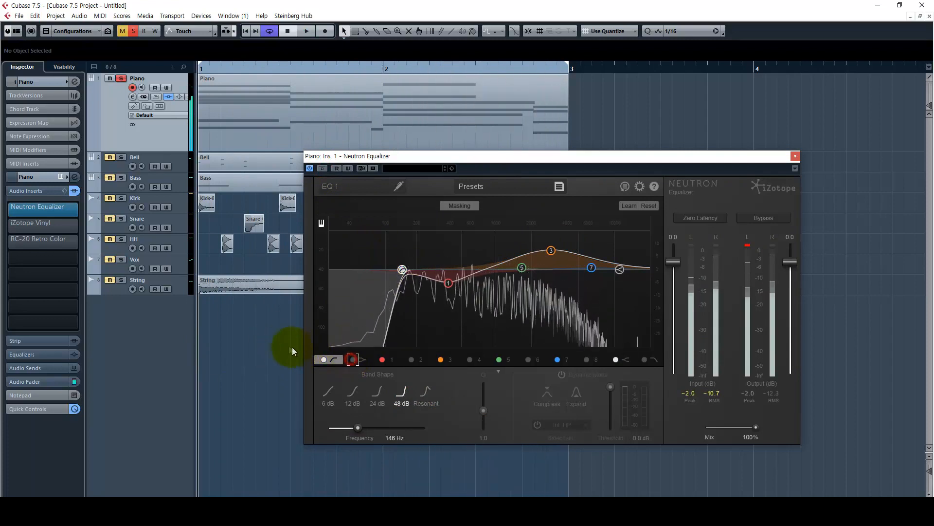
# Activate and open the iZotope Vinyl insert on the Piano track, listen to it, and examine its Year dial.
pyautogui.click(71, 224)
pyautogui.moveTo(525, 201); pyautogui.dragTo(365, 186)
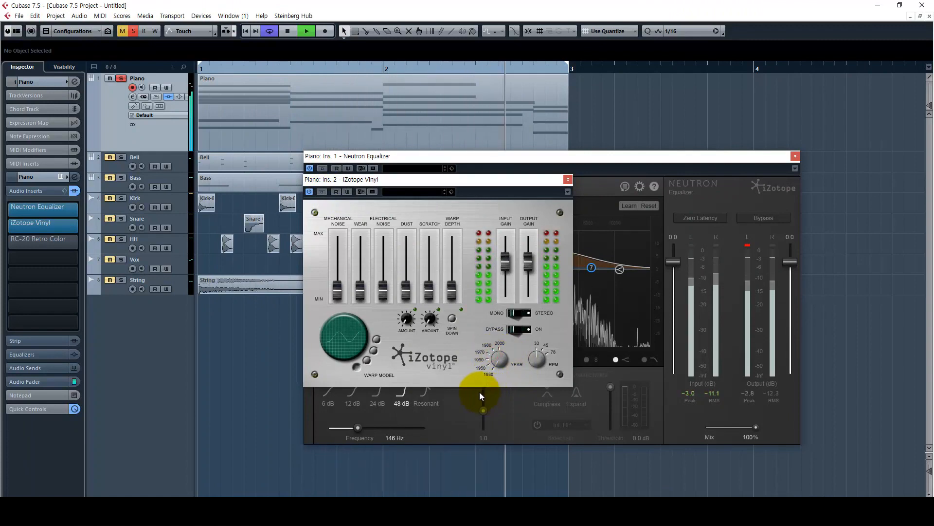
pyautogui.press('space')
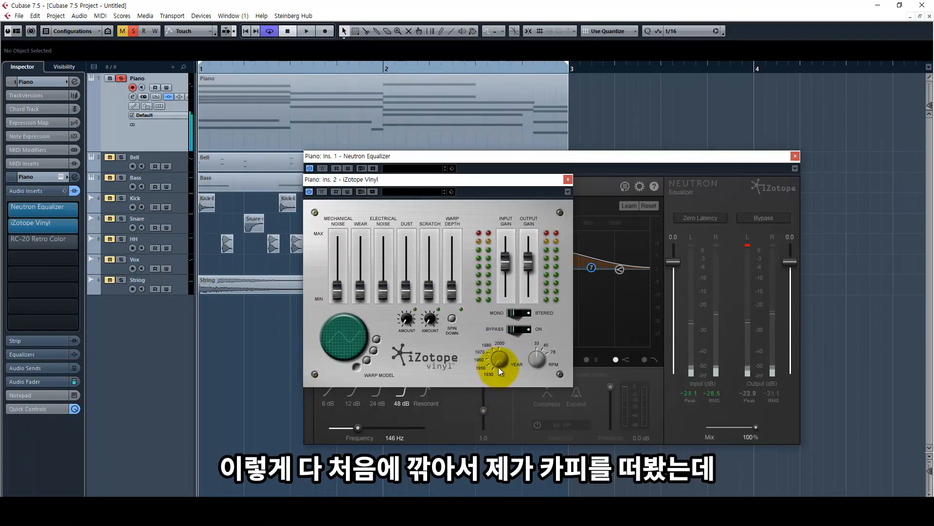
pyautogui.moveTo(498, 367); pyautogui.dragTo(486, 346)
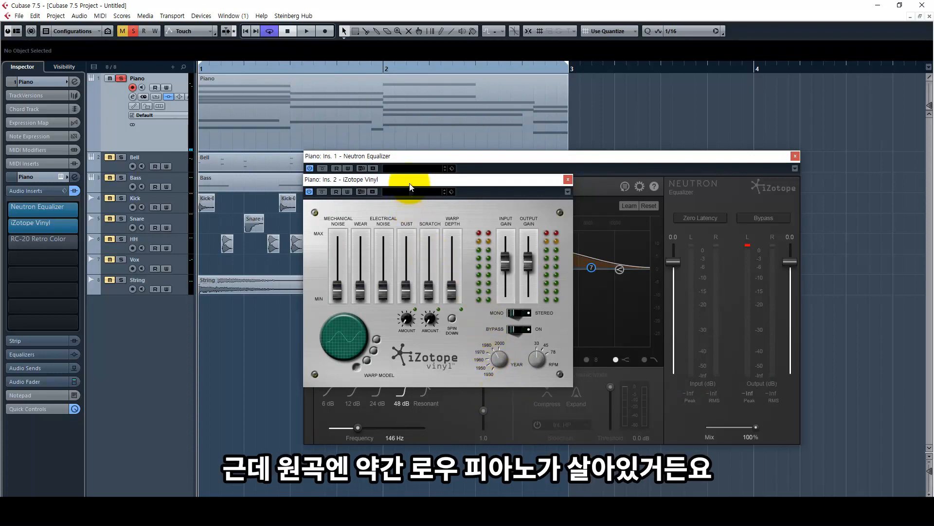
# Separate the two plug-in windows and play the piano, comparing the sound with the audio inserts bypassed and active.
pyautogui.moveTo(410, 186); pyautogui.dragTo(420, 150)
pyautogui.click(318, 178)
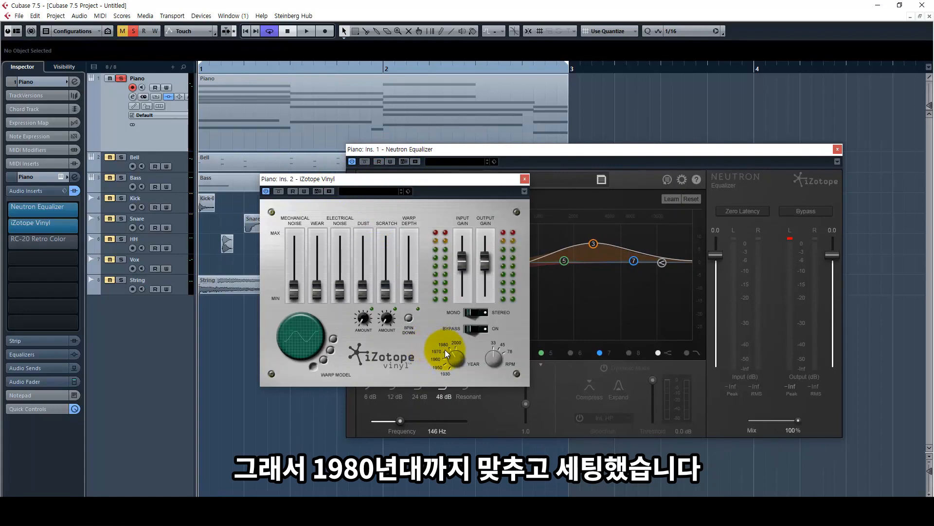
pyautogui.press('space')
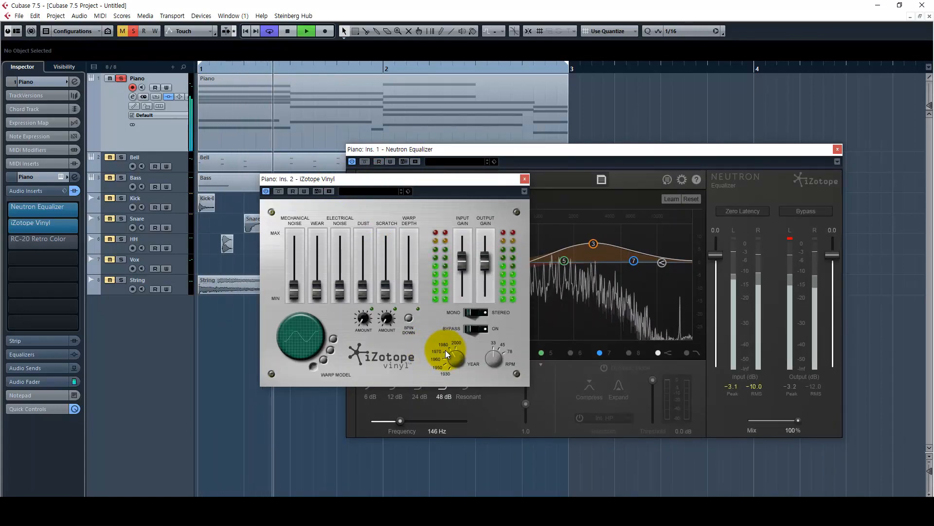
pyautogui.click(74, 191)
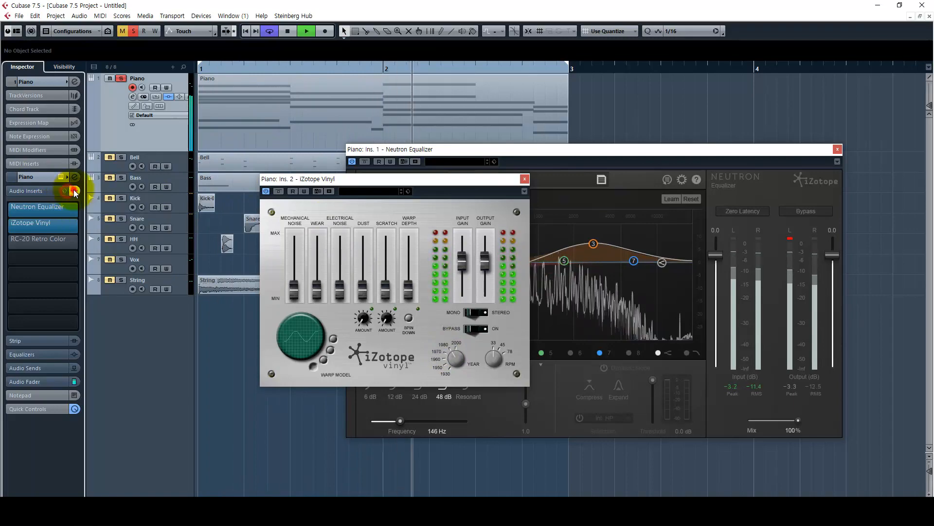
pyautogui.click(74, 190)
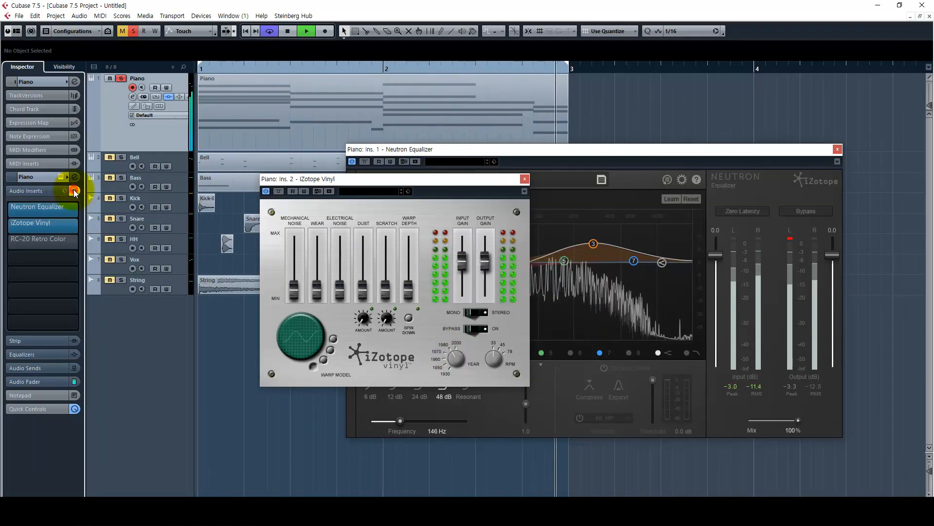
pyautogui.press('space')
# Open and activate the RC-20 Retro Color insert, and close the iZotope Vinyl and Neutron Equalizer windows.
pyautogui.click(43, 242)
pyautogui.click(524, 179)
pyautogui.click(524, 180)
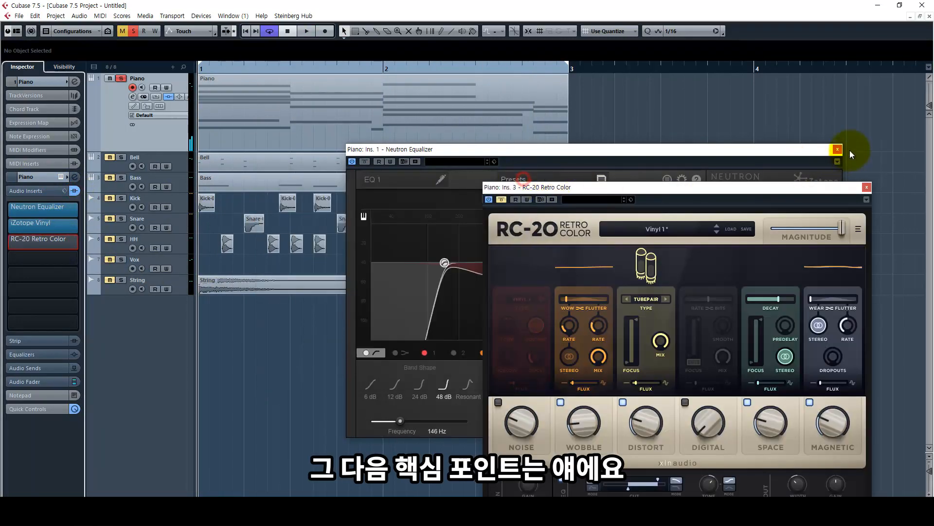
pyautogui.click(838, 149)
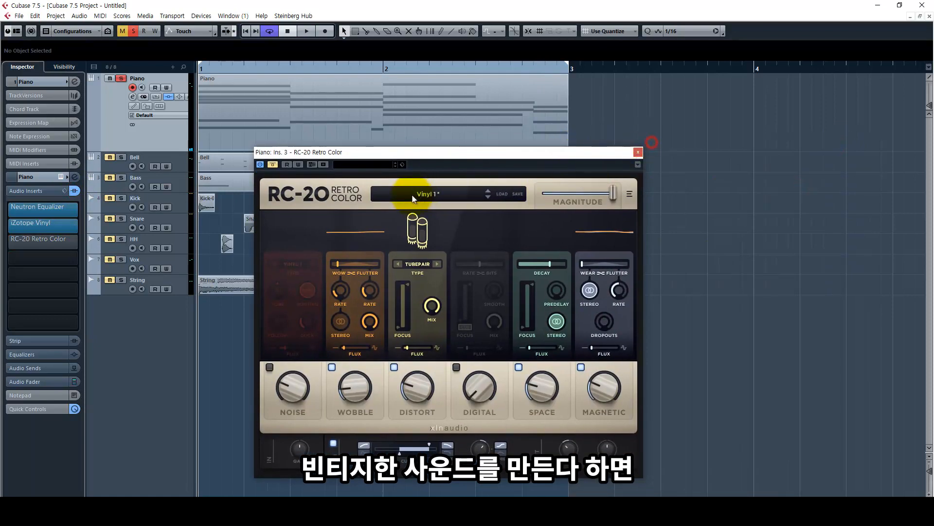
pyautogui.moveTo(292, 152); pyautogui.dragTo(291, 137)
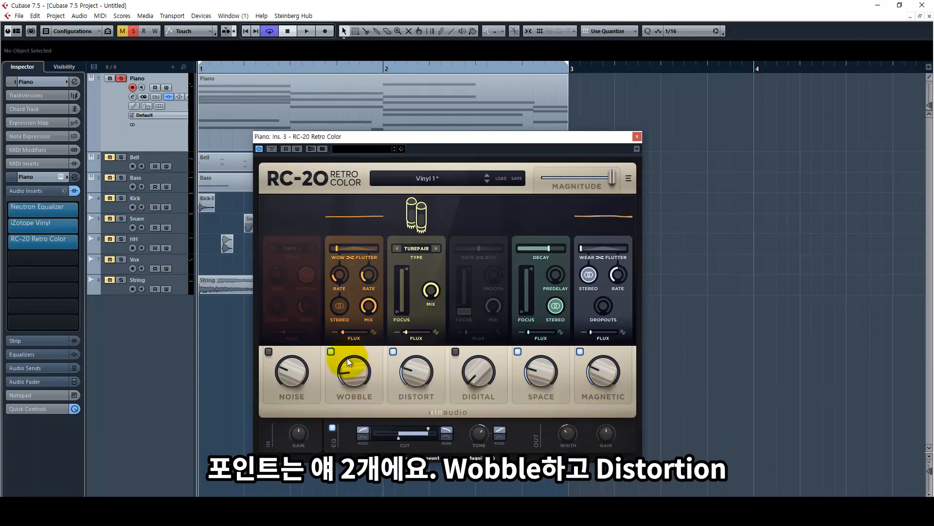
pyautogui.hotkey('ctrl', '1')
pyautogui.click(362, 362)
pyautogui.moveTo(343, 341)
pyautogui.mouseDown()
pyautogui.moveTo(326, 371)
pyautogui.moveTo(339, 343)
pyautogui.mouseUp()
pyautogui.moveTo(426, 323); pyautogui.dragTo(412, 339)
pyautogui.press('Escape')
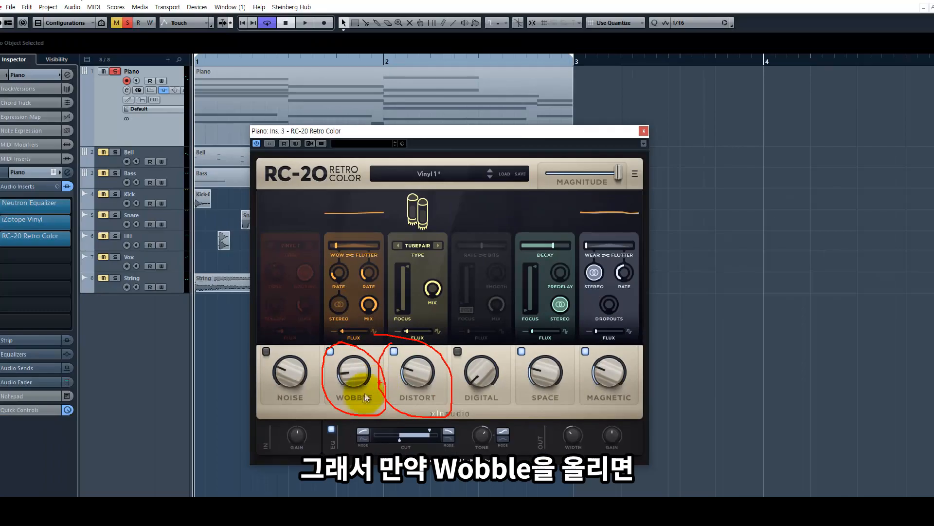
# Try raising RC-20's Wobble amount well past 45% while playing back the piano.
pyautogui.press('space')
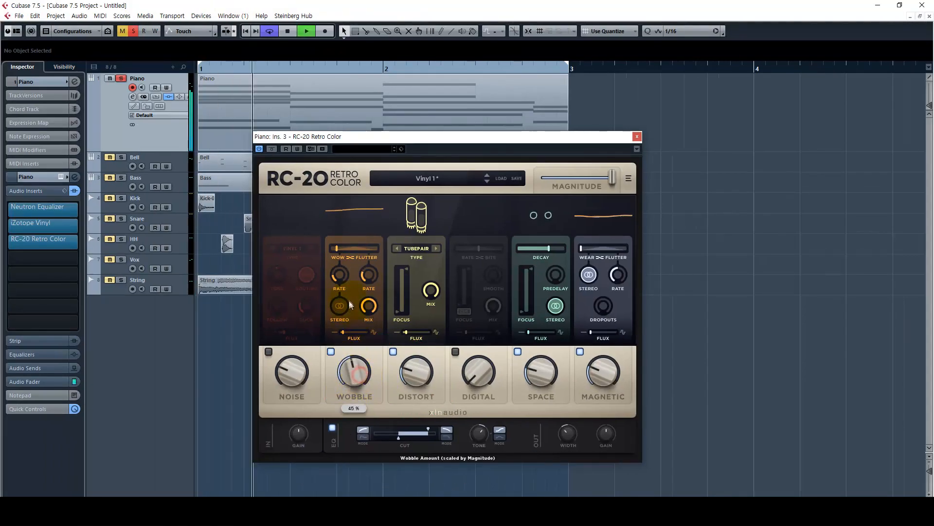
pyautogui.moveTo(361, 375); pyautogui.dragTo(346, 259)
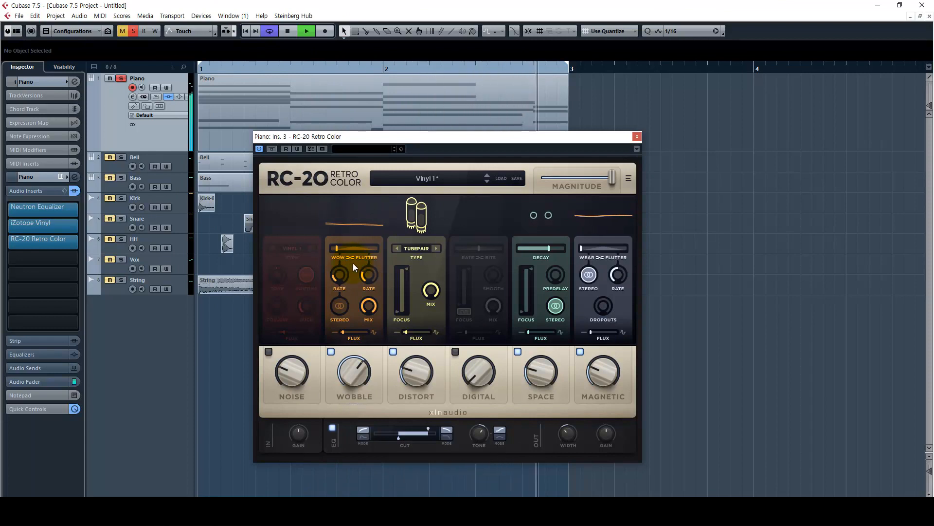
pyautogui.press('space')
# Try shifting the Wobble module's Wow/Flutter balance toward Flutter, and play back the piano.
pyautogui.click(336, 251)
pyautogui.moveTo(337, 251); pyautogui.dragTo(354, 253)
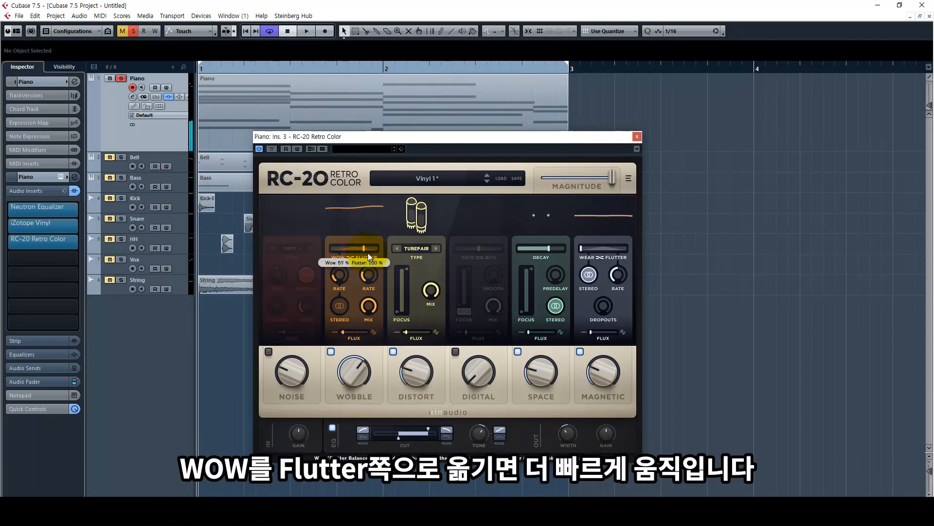
pyautogui.press('space')
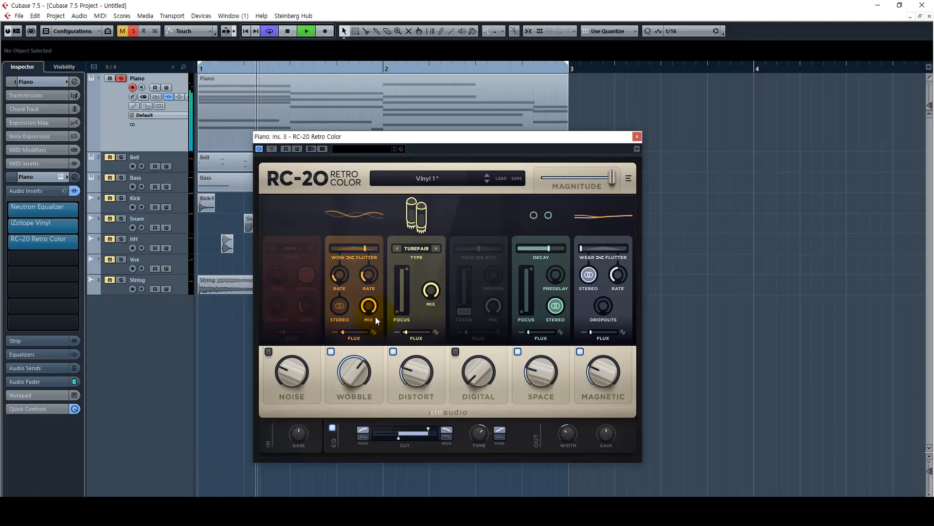
pyautogui.press('space')
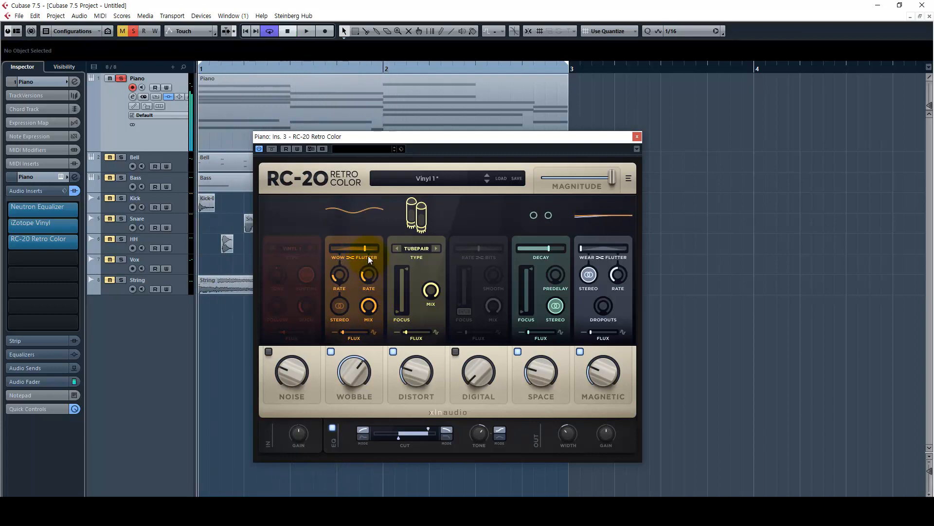
# Move the Wow/Flutter balance back toward Wow and lower the Wobble amount to 26% during playback.
pyautogui.moveTo(365, 248); pyautogui.dragTo(338, 251)
pyautogui.press('space')
pyautogui.moveTo(354, 373); pyautogui.dragTo(349, 449)
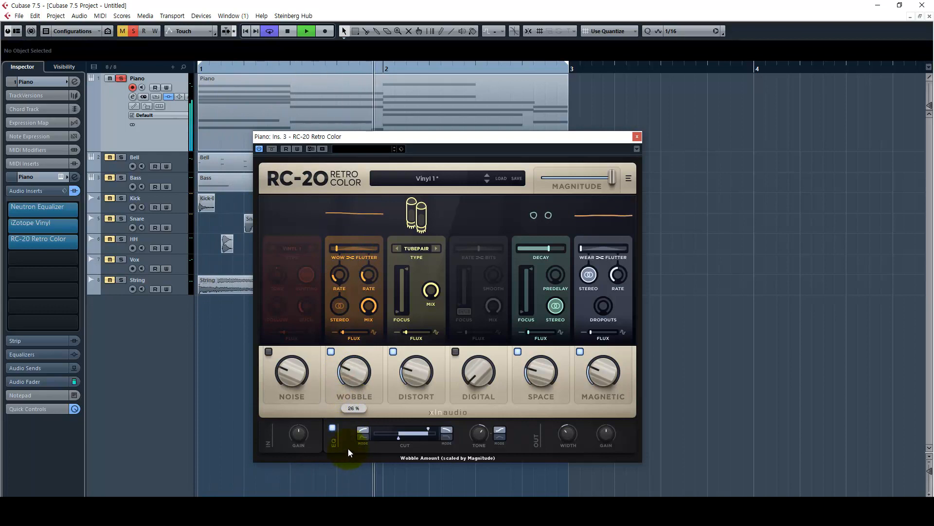
# Lower the RC-20 Wobble amount to 20% while the piano plays, and stop playback.
pyautogui.moveTo(427, 148); pyautogui.dragTo(434, 139)
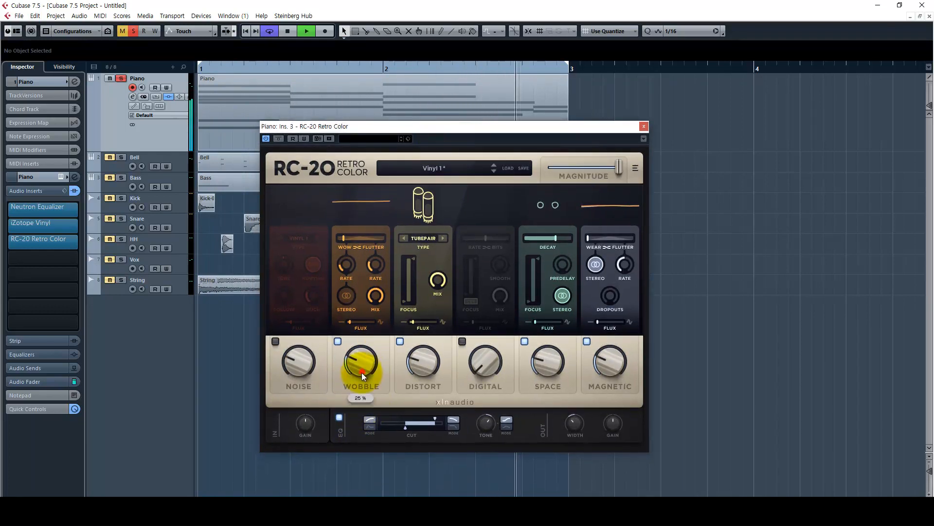
pyautogui.moveTo(361, 372); pyautogui.dragTo(308, 407)
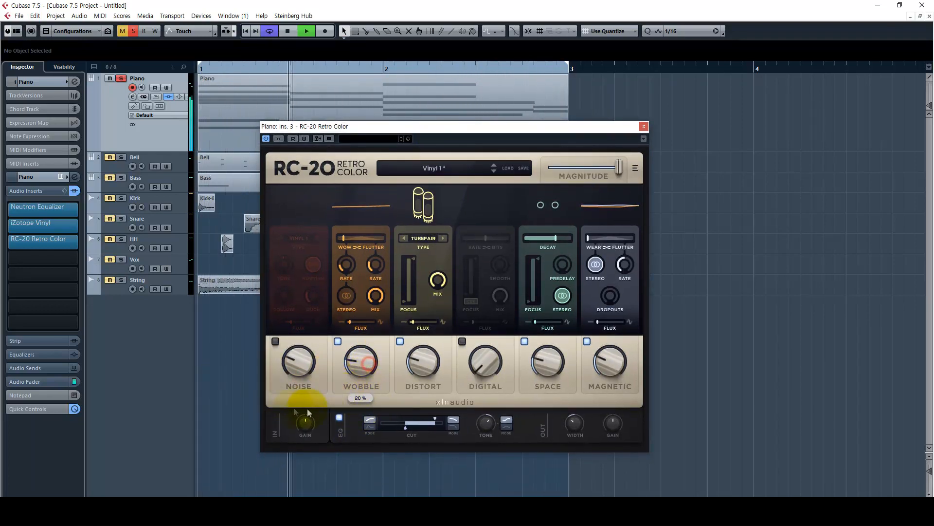
pyautogui.press('space')
# Try raising RC-20's Distort amount strongly and play back the piano.
pyautogui.click(420, 373)
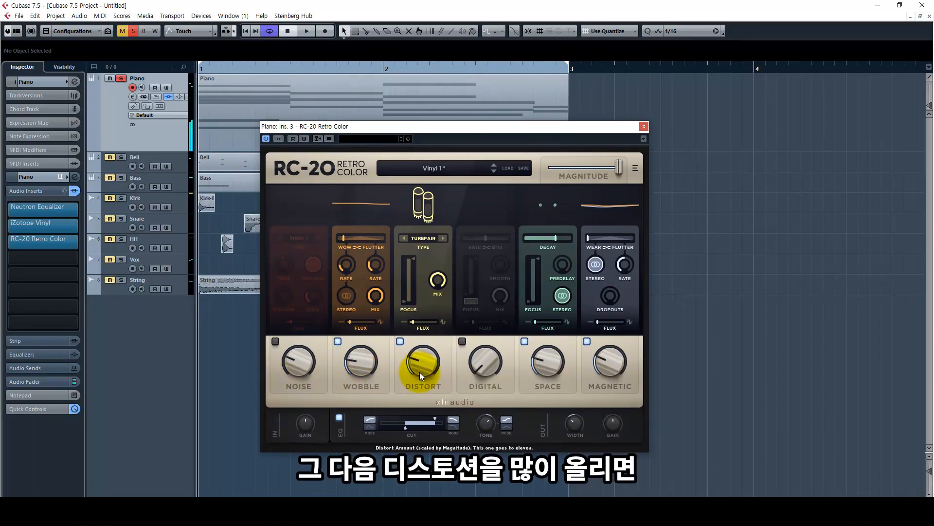
pyautogui.moveTo(419, 373); pyautogui.dragTo(535, 167)
pyautogui.press('space')
# Bring RC-20's Space amount down from its full setting to 29% while the piano plays.
pyautogui.click(525, 342)
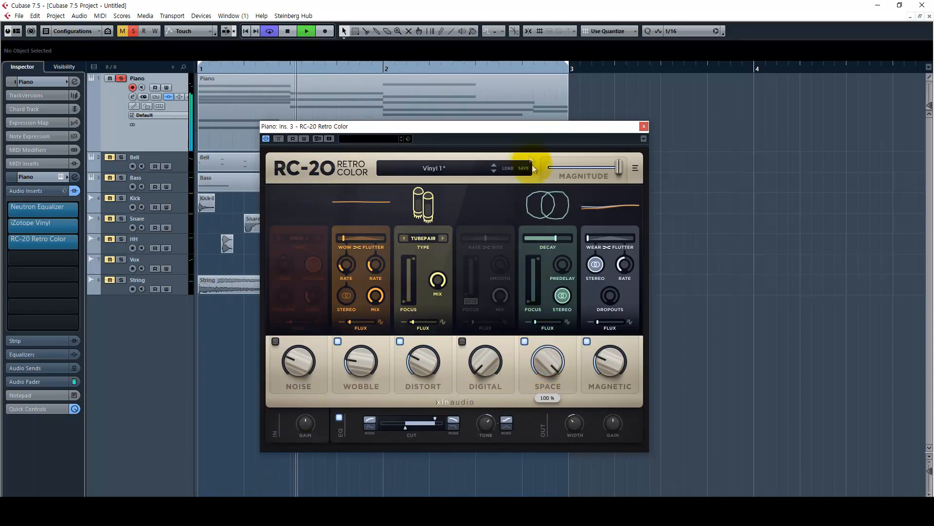
pyautogui.moveTo(550, 364); pyautogui.dragTo(537, 489)
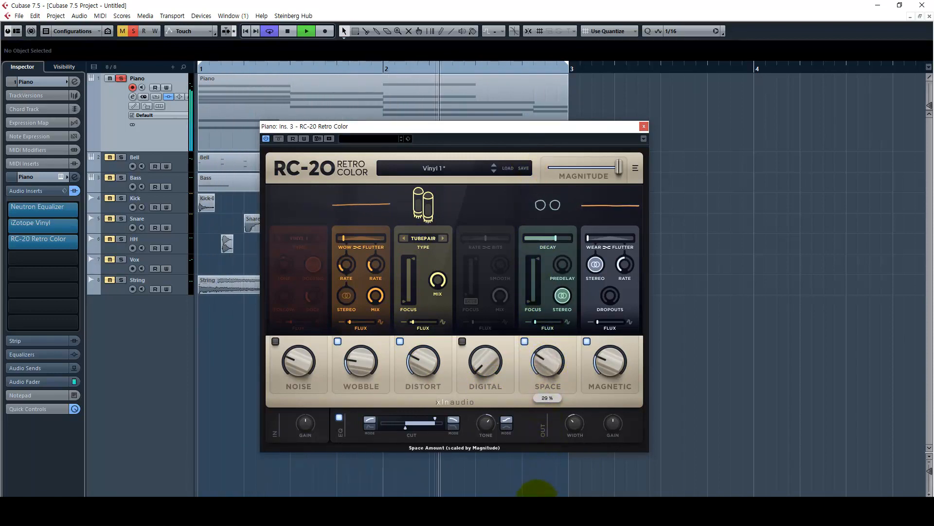
pyautogui.press('space')
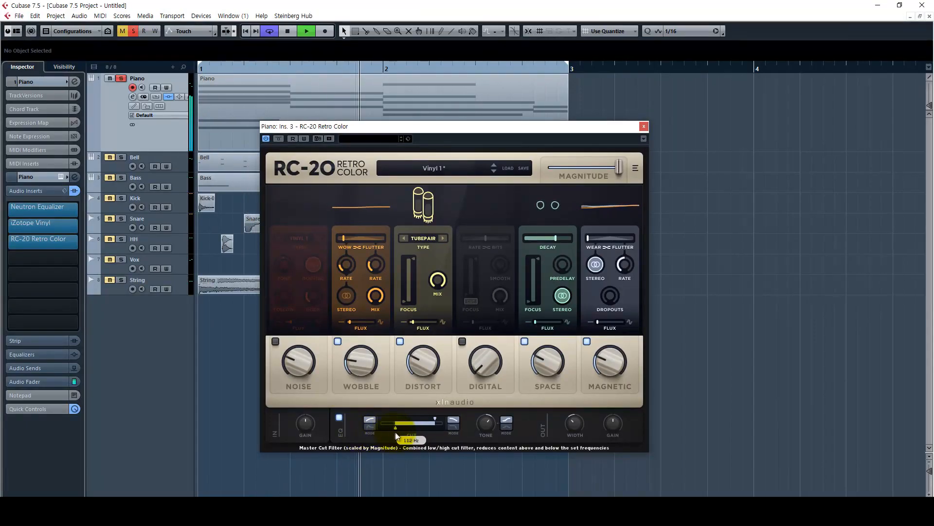
# Raise the low-cut point of RC-20's master EQ and set the Tone amount to 4.1 dB during playback.
pyautogui.moveTo(380, 427); pyautogui.dragTo(404, 432)
pyautogui.press('space')
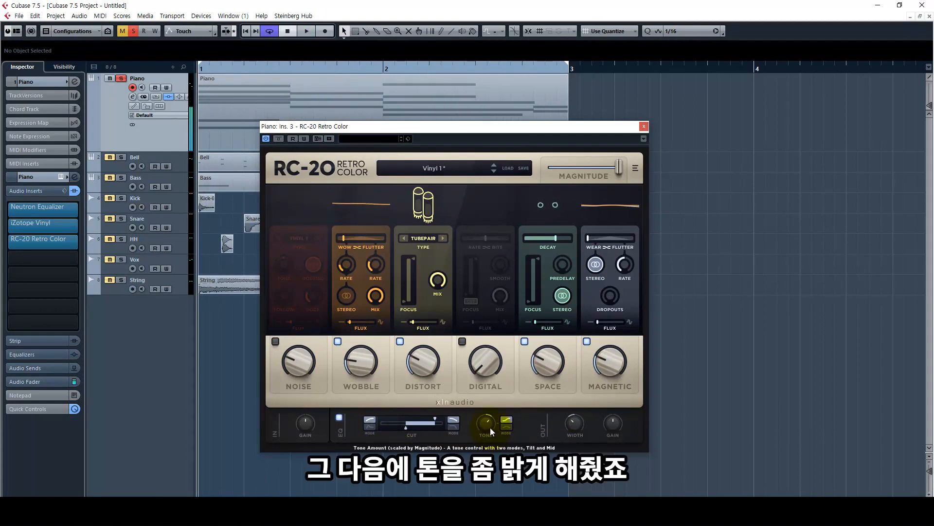
pyautogui.press('space')
pyautogui.moveTo(489, 426); pyautogui.dragTo(455, 497)
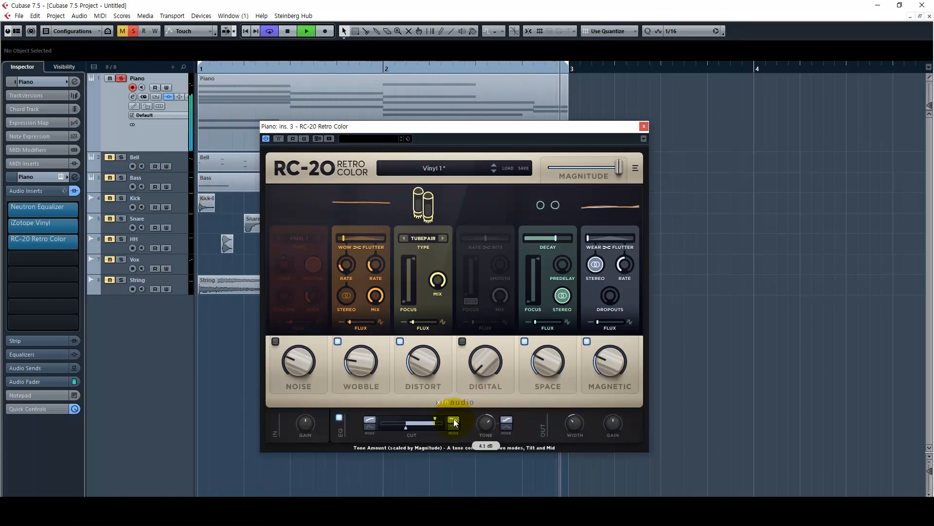
pyautogui.press('space')
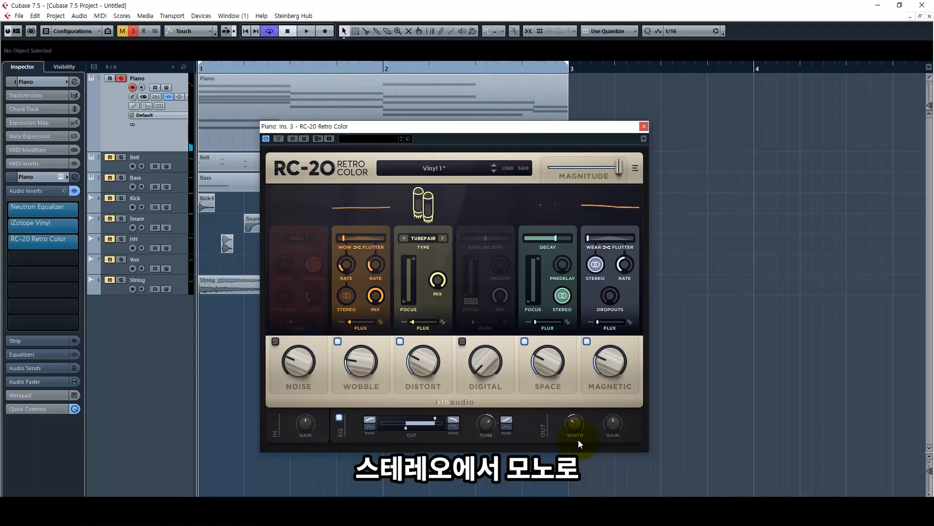
# Try collapsing RC-20's output stereo width to 0% (mono), and restore part of the width during playback.
pyautogui.press('space')
pyautogui.moveTo(578, 439); pyautogui.dragTo(564, 492)
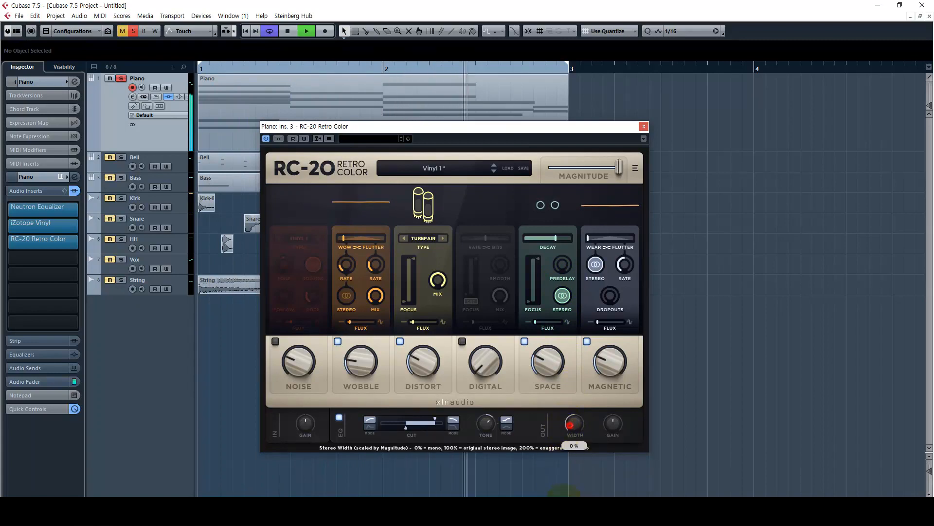
pyautogui.moveTo(574, 431); pyautogui.dragTo(538, 468)
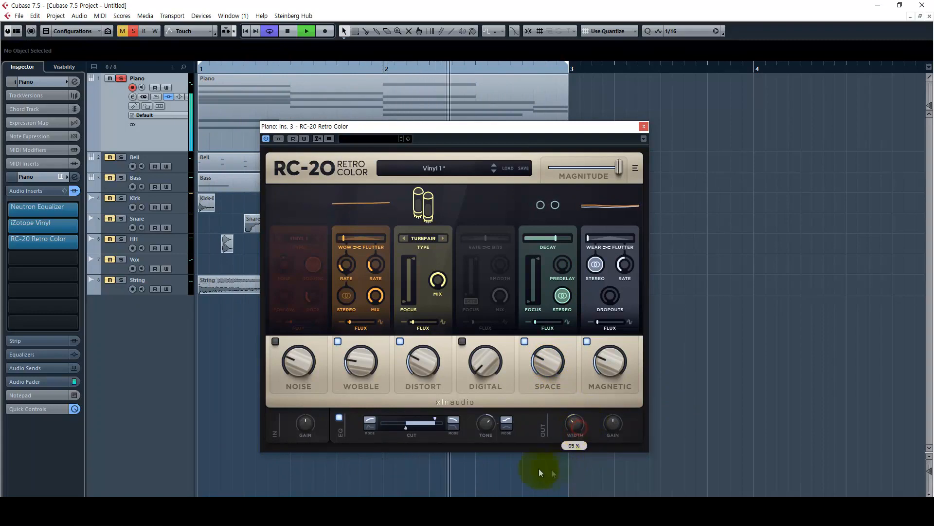
# Compare the piano with and without its audio inserts during playback, leaving the inserts active.
pyautogui.click(72, 193)
pyautogui.click(72, 193)
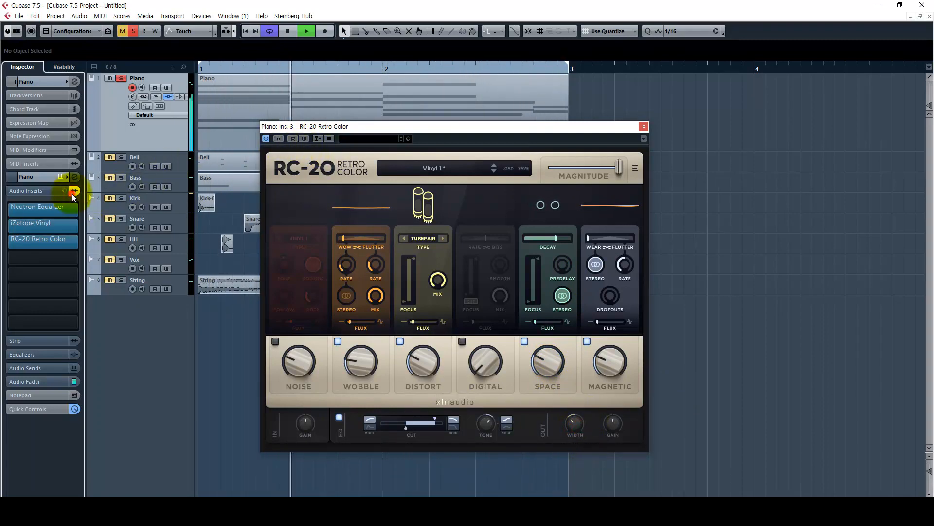
pyautogui.click(72, 192)
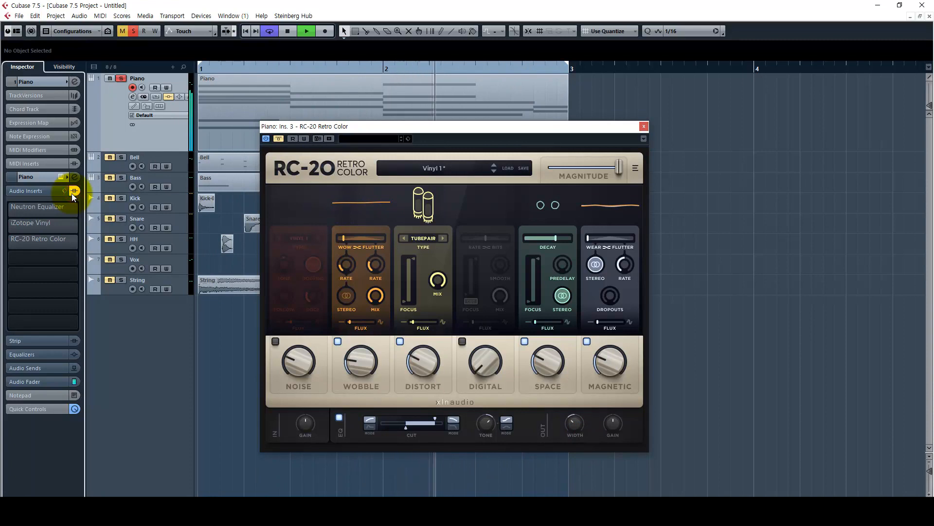
pyautogui.click(72, 193)
pyautogui.press('space')
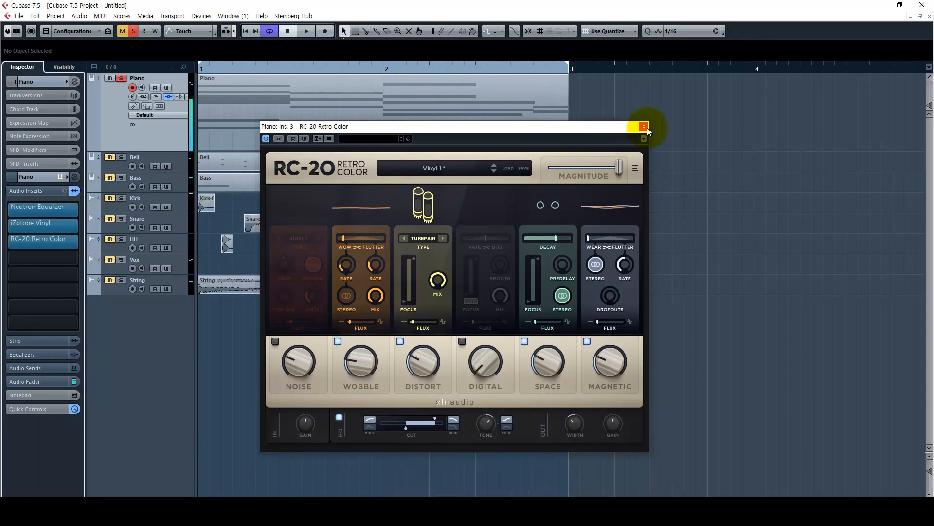
# Close the RC-20 window and resize the Piano and Bell tracks to the same height.
pyautogui.click(645, 127)
pyautogui.click(192, 166)
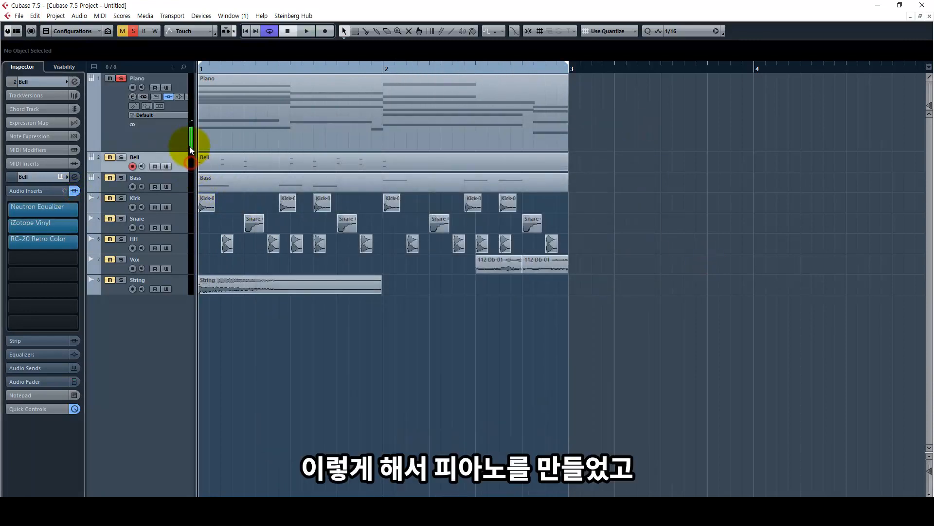
pyautogui.click(182, 148)
pyautogui.moveTo(182, 151); pyautogui.dragTo(176, 136)
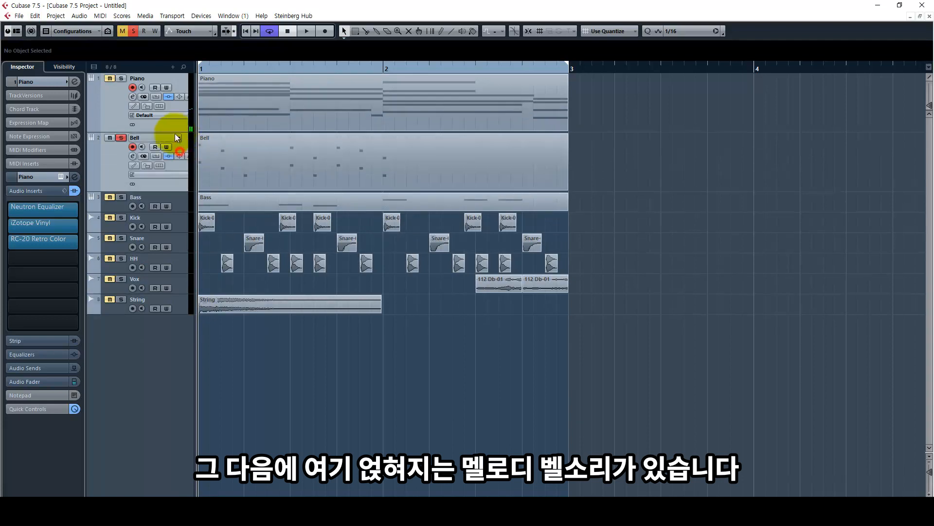
# Listen to the Bell track soloed, and to the Piano and Bell tracks soloed together.
pyautogui.click(126, 155)
pyautogui.press('space')
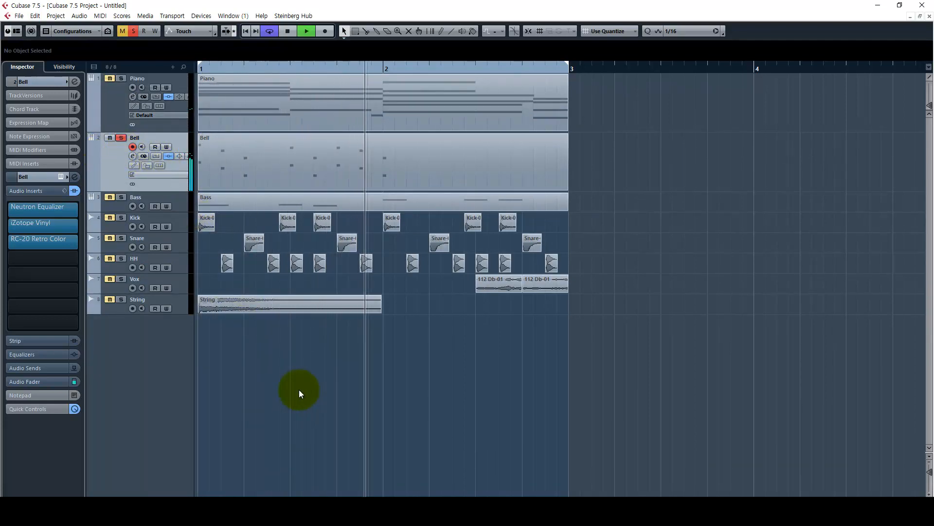
pyautogui.click(113, 109)
pyautogui.press(',')
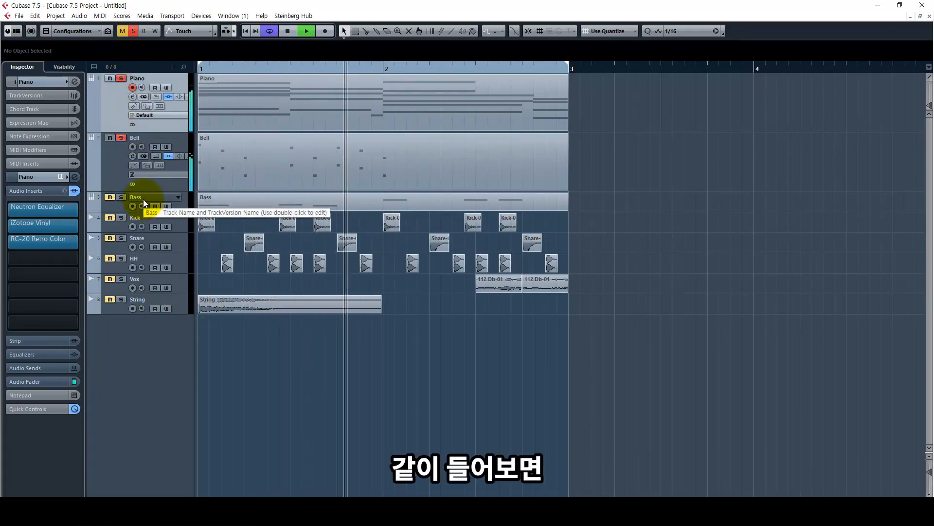
pyautogui.press('space')
# Select only the Bell track, open its Tyrell N6 instrument and show the preset list containing ORGAN Sea Organ.
pyautogui.click(118, 172)
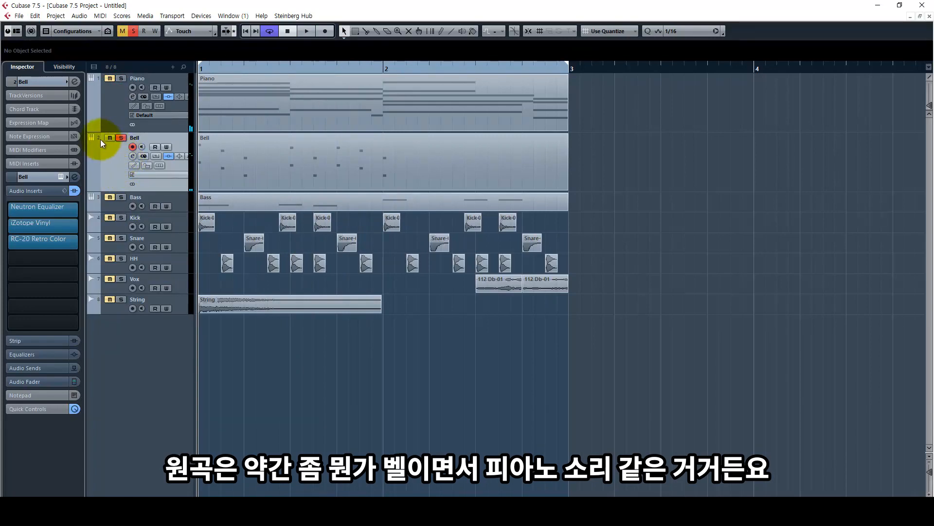
pyautogui.click(61, 176)
pyautogui.moveTo(591, 177); pyautogui.dragTo(191, 113)
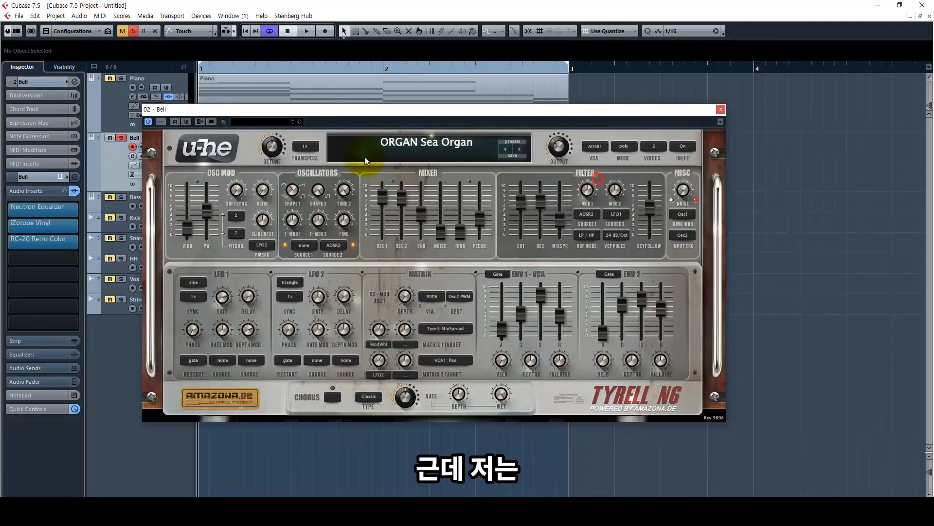
pyautogui.click(402, 143)
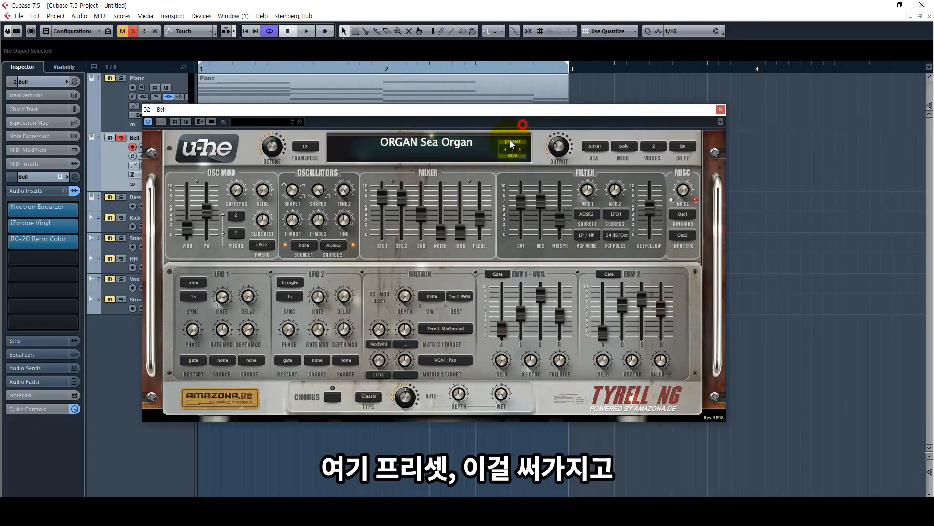
pyautogui.click(511, 141)
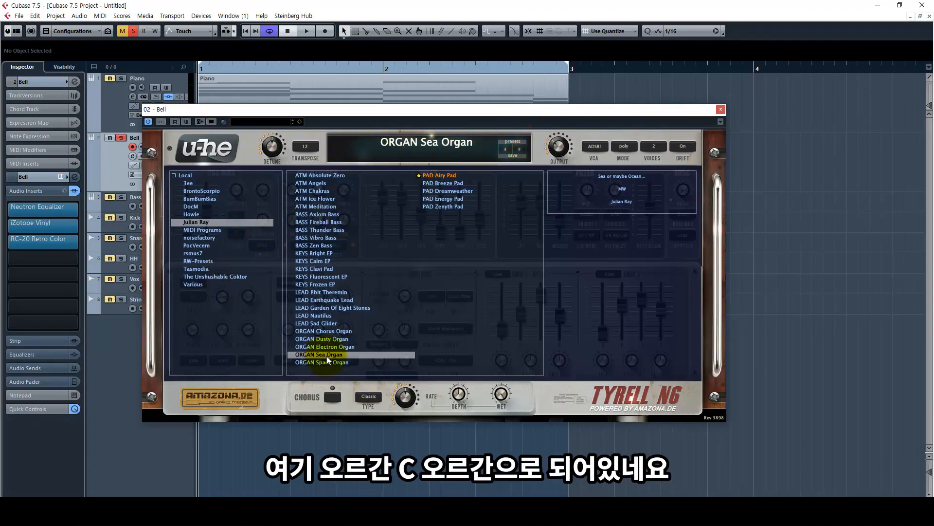
# Play back the bell melody with the Sea Organ preset and close the Tyrell N6 window.
pyautogui.press('space')
pyautogui.moveTo(330, 112); pyautogui.dragTo(435, 164)
pyautogui.click(839, 165)
pyautogui.press('space')
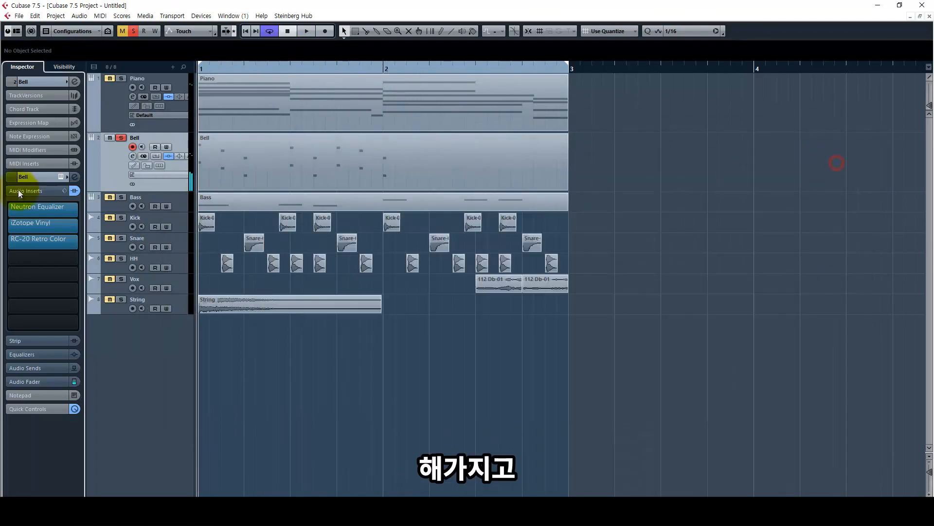
# Open the Bell track's Neutron Equalizer and examine its low cut and the dip in the highs.
pyautogui.click(60, 208)
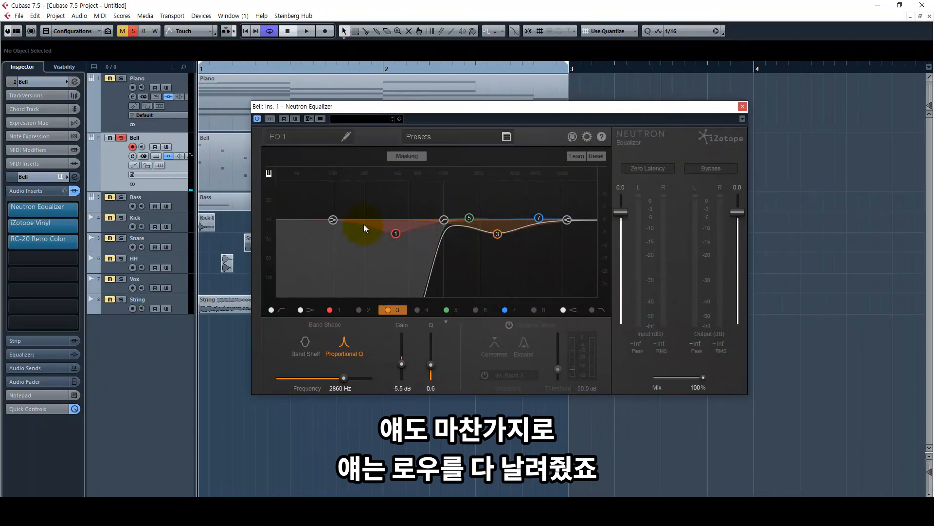
pyautogui.moveTo(318, 219); pyautogui.dragTo(289, 256)
pyautogui.moveTo(361, 240); pyautogui.dragTo(335, 265)
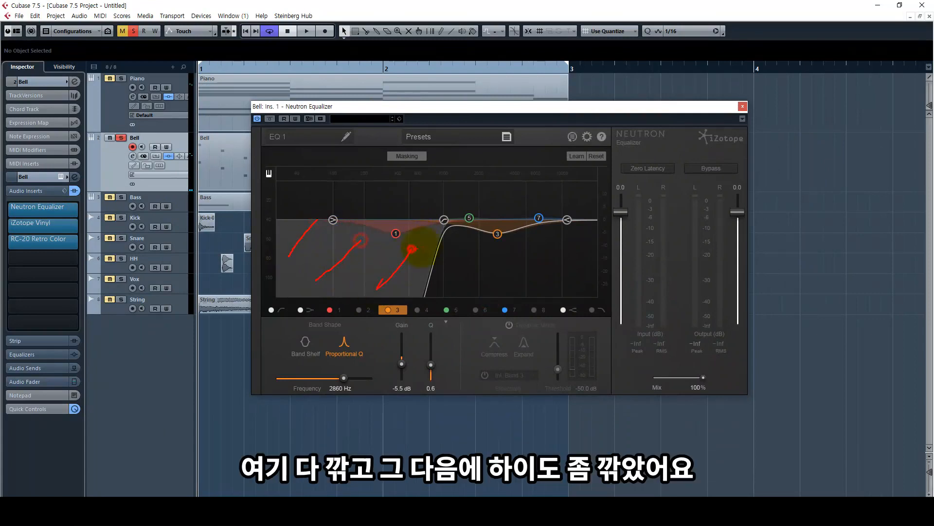
pyautogui.moveTo(529, 227); pyautogui.dragTo(533, 225)
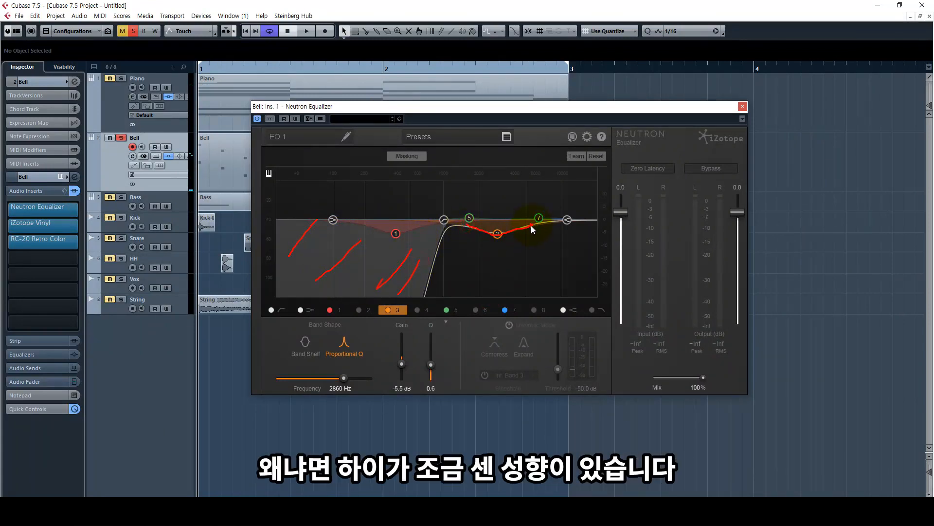
# Bypass all Bell inserts, play the dry sound, and reactivate only the Neutron Equalizer.
pyautogui.click(75, 191)
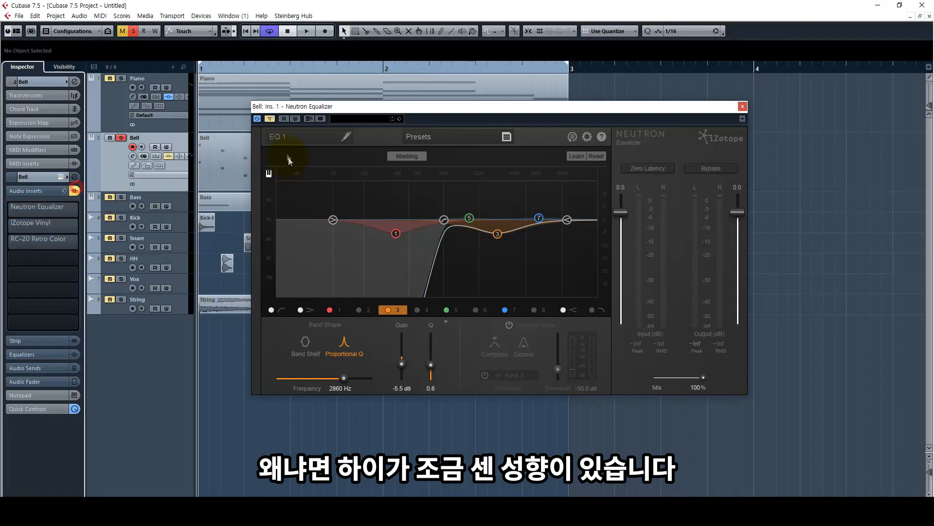
pyautogui.click(270, 120)
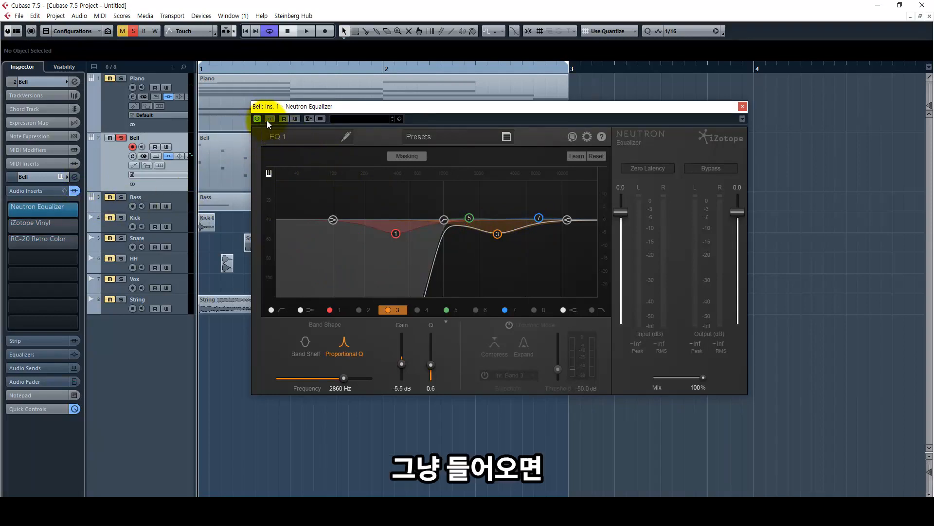
pyautogui.click(269, 119)
pyautogui.press('space')
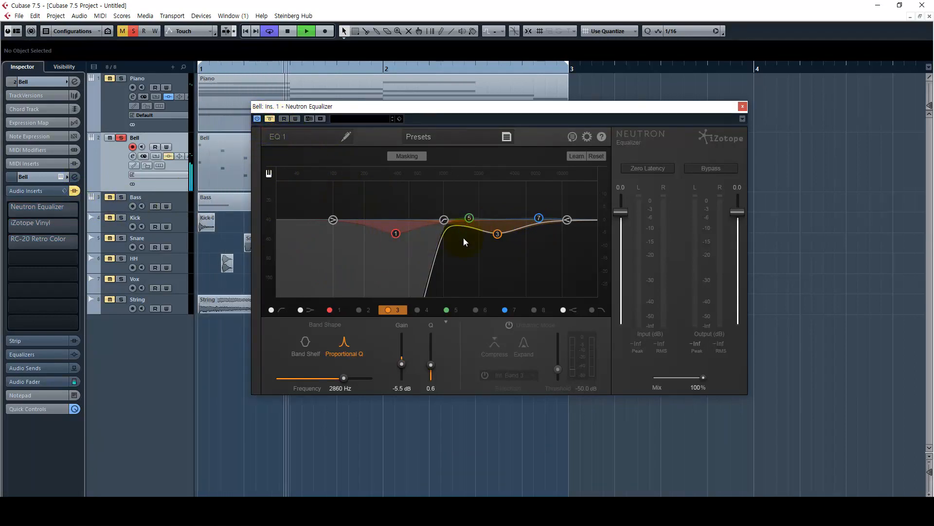
pyautogui.press('space')
pyautogui.click(270, 119)
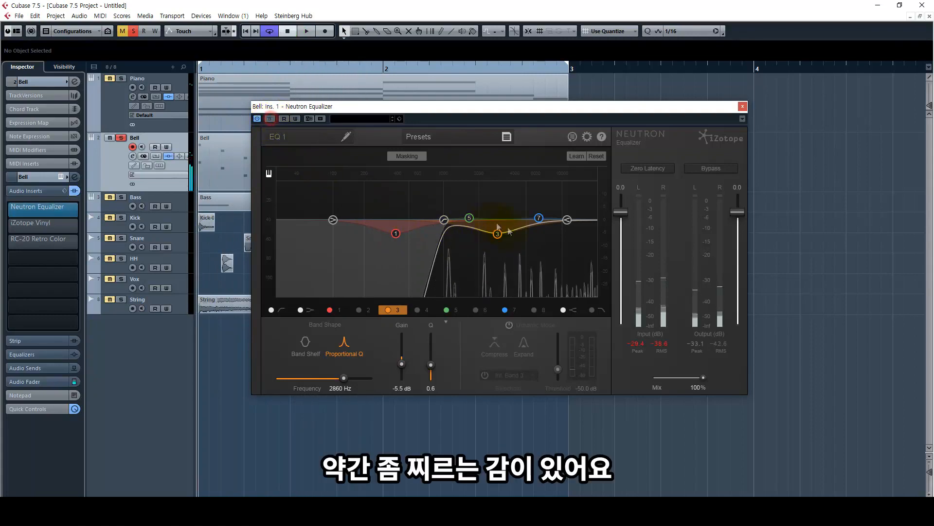
# Move the Bell equalizer's band 3 dip to 2999 Hz at -5.3 dB during playback.
pyautogui.press('space')
pyautogui.moveTo(498, 232)
pyautogui.mouseDown()
pyautogui.moveTo(503, 185)
pyautogui.moveTo(503, 237)
pyautogui.mouseUp()
pyautogui.press('space')
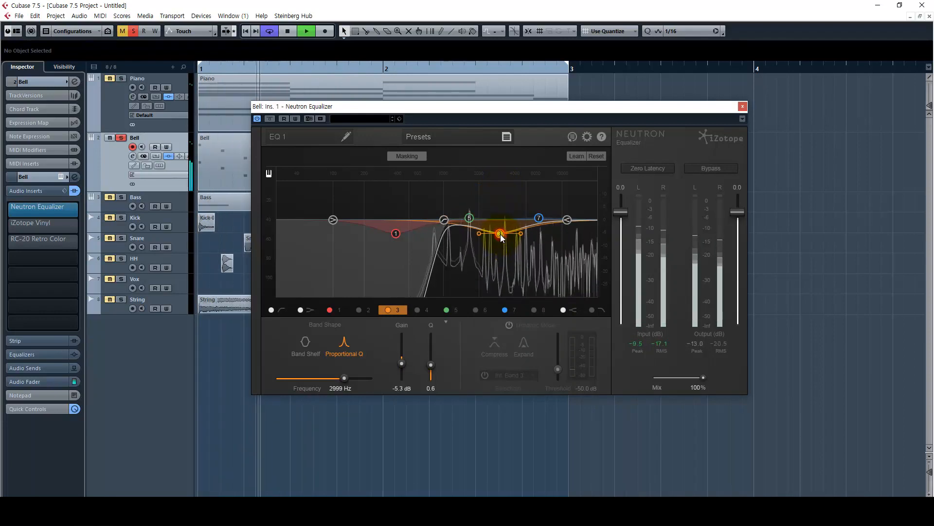
# Turn off the high shelf and band 7 in the Bell track's equalizer.
pyautogui.click(563, 310)
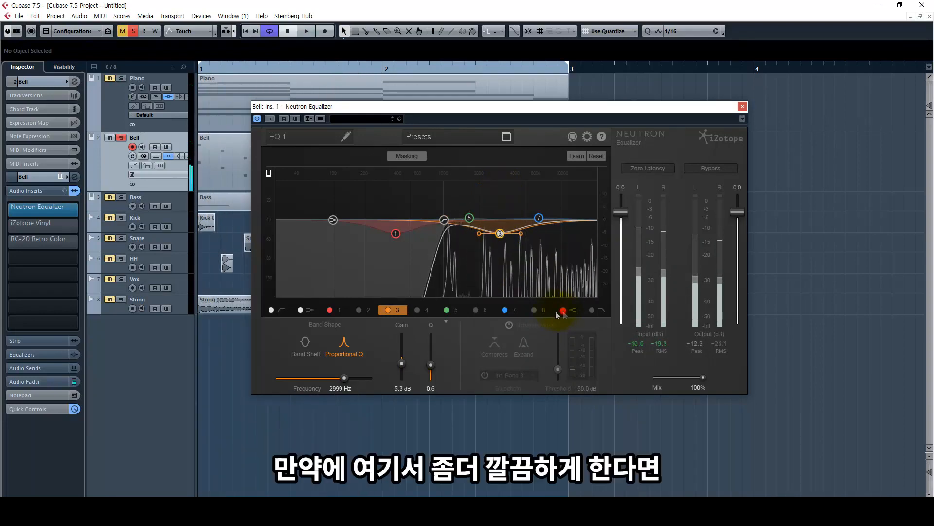
pyautogui.click(505, 310)
pyautogui.press('space')
# Enable the Bell equalizer's high-cut filter with a 48 dB slope, set it to 10115 Hz, and listen to it.
pyautogui.click(592, 309)
pyautogui.click(347, 343)
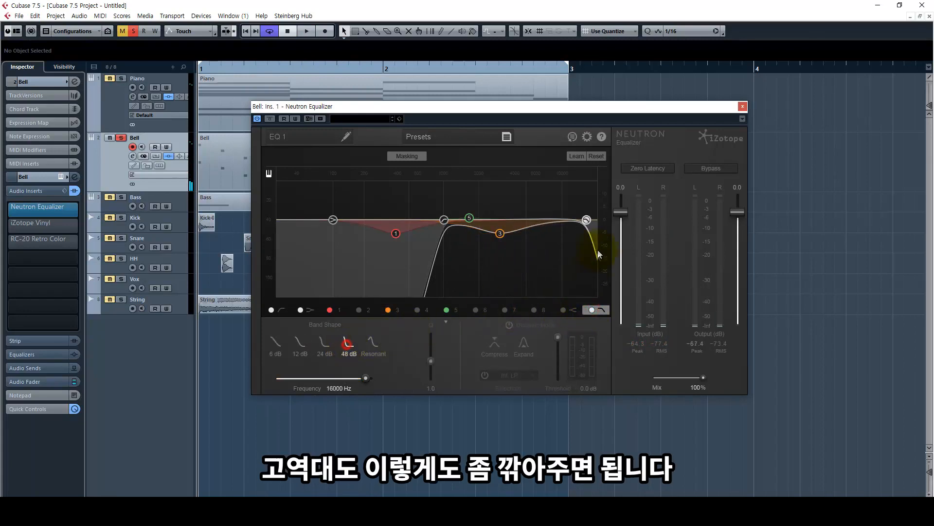
pyautogui.moveTo(586, 222); pyautogui.dragTo(564, 220)
pyautogui.press('space')
pyautogui.press('space')
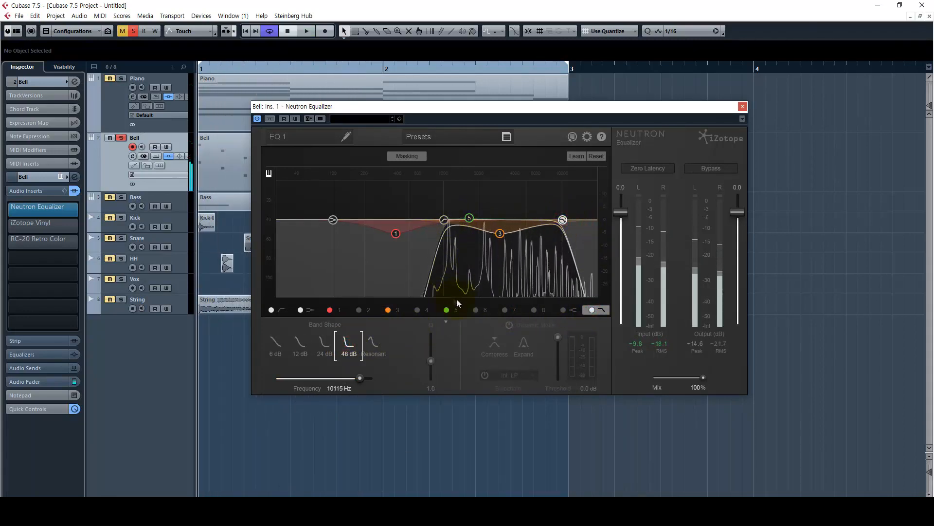
# Turn off band 5 and raise the Bell equalizer's low-cut frequency to 1277 Hz.
pyautogui.click(445, 309)
pyautogui.moveTo(444, 220); pyautogui.dragTo(456, 222)
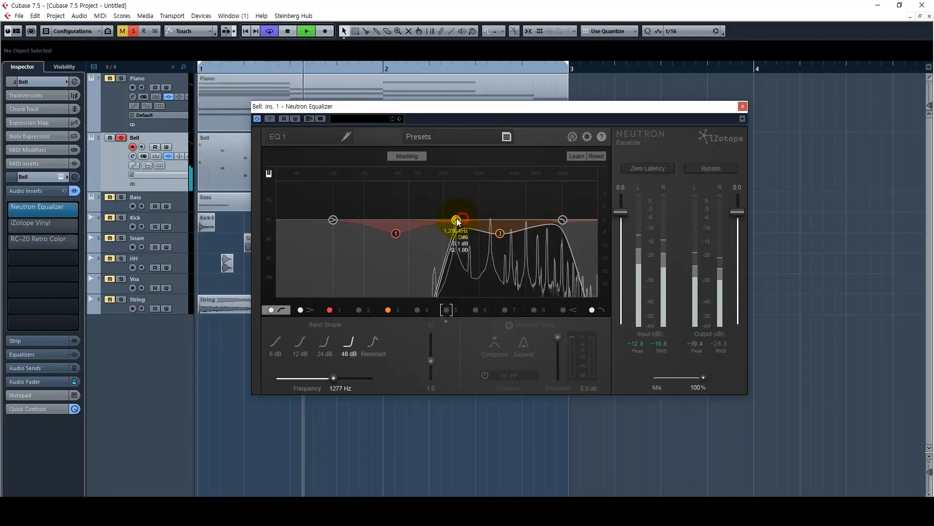
# Activate the Bell track's iZotope Vinyl insert, listen to the result, and close the Vinyl window.
pyautogui.press('space')
pyautogui.click(47, 224)
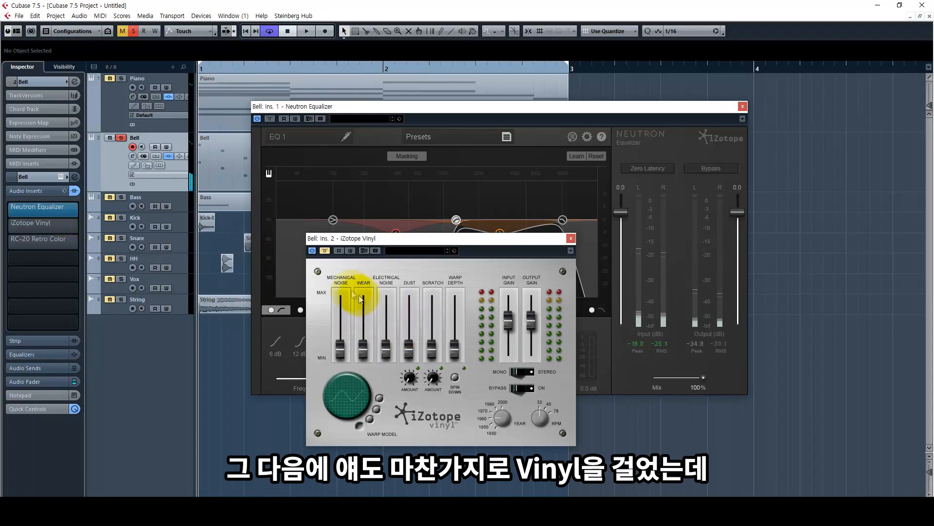
pyautogui.moveTo(334, 238); pyautogui.dragTo(301, 199)
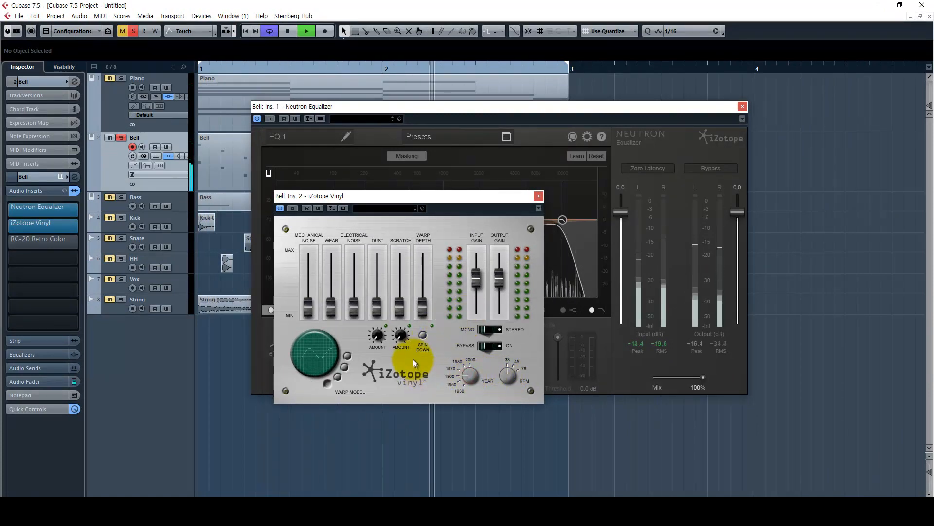
pyautogui.press('space')
pyautogui.click(539, 195)
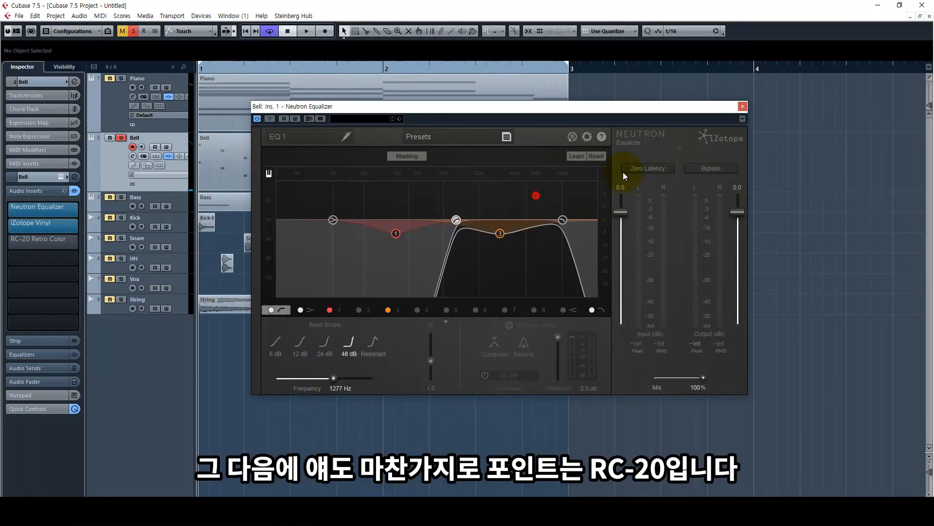
# Close the Bell equalizer, open RC-20 Retro Color on the same track, activate it, and start playback.
pyautogui.click(743, 104)
pyautogui.click(39, 238)
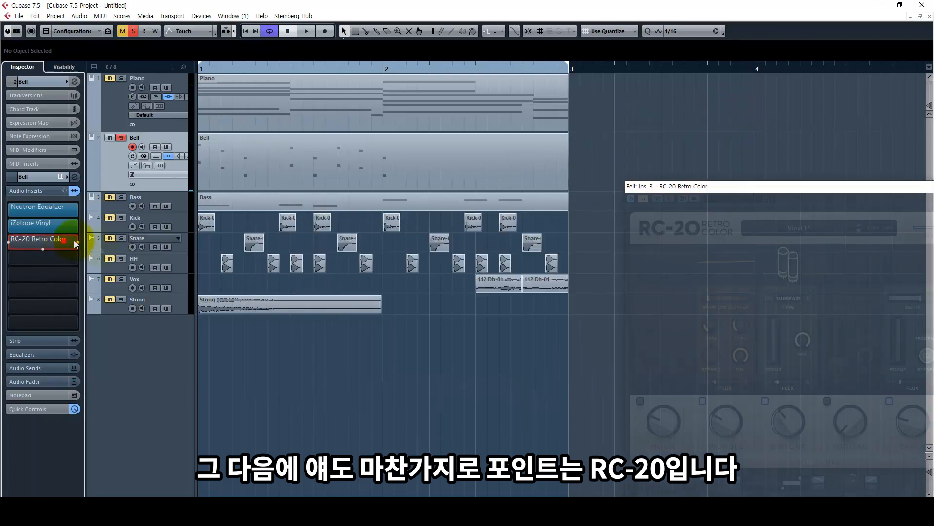
pyautogui.moveTo(655, 186); pyautogui.dragTo(358, 145)
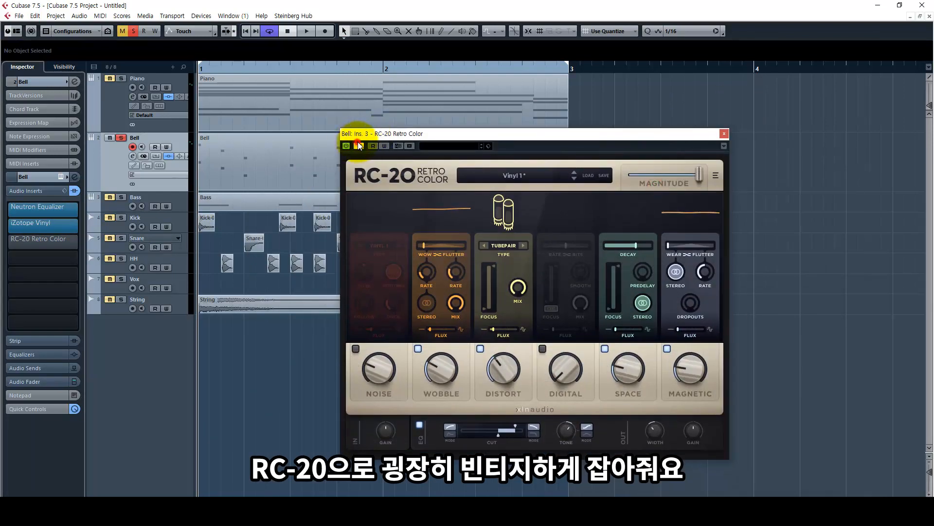
pyautogui.press('space')
# Try RC-20's Wobble at 67% with the balance at 55% Wow and 100% Flutter during playback.
pyautogui.moveTo(438, 372); pyautogui.dragTo(424, 287)
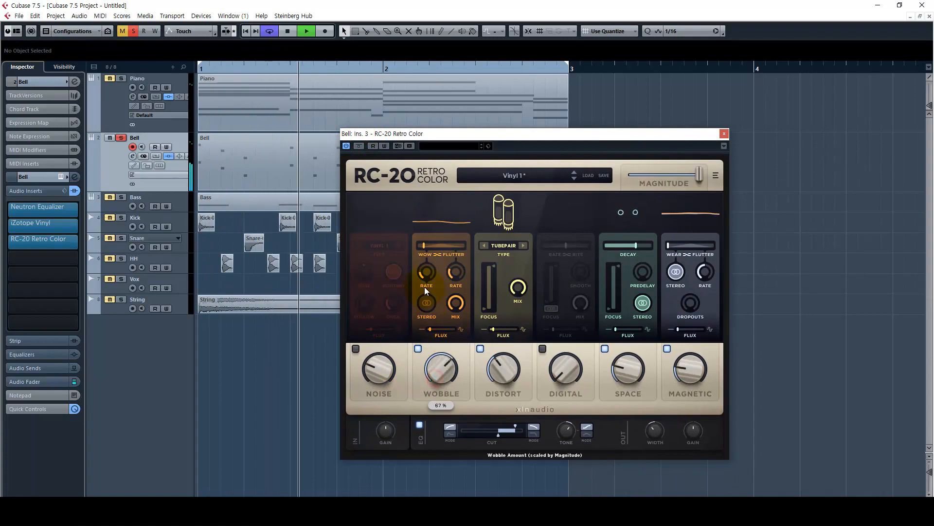
pyautogui.moveTo(433, 246); pyautogui.dragTo(465, 248)
pyautogui.press('space')
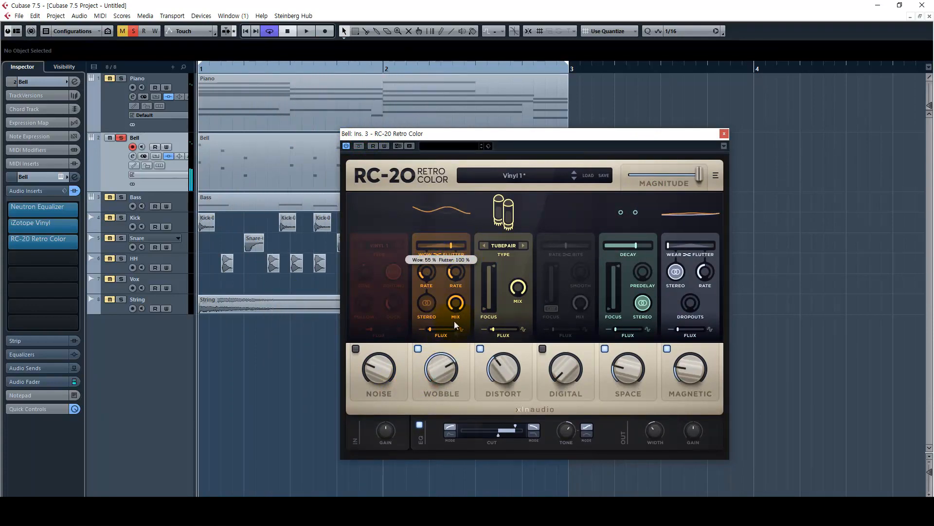
# Set RC-20's Wobble balance to 100% Wow and 37% Flutter, and its Wobble amount to 32%.
pyautogui.press('space')
pyautogui.moveTo(451, 242); pyautogui.dragTo(423, 250)
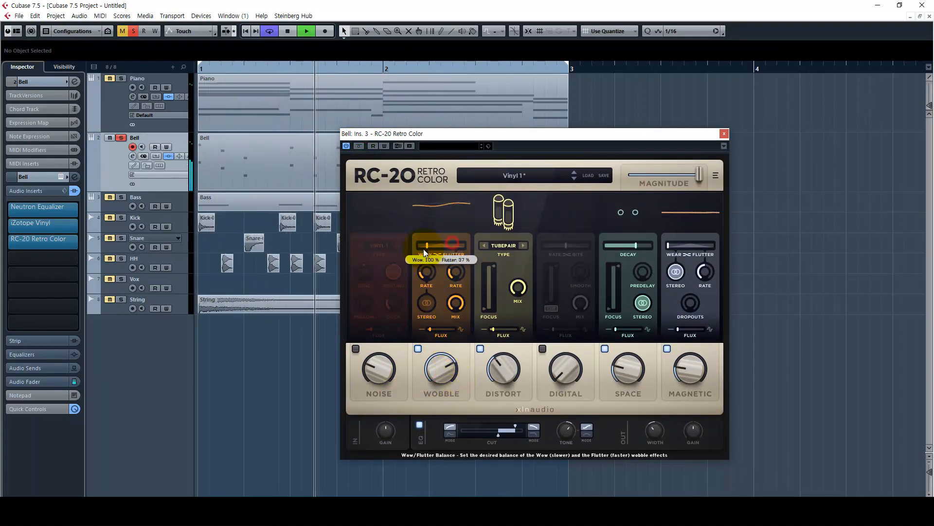
pyautogui.moveTo(441, 372); pyautogui.dragTo(432, 451)
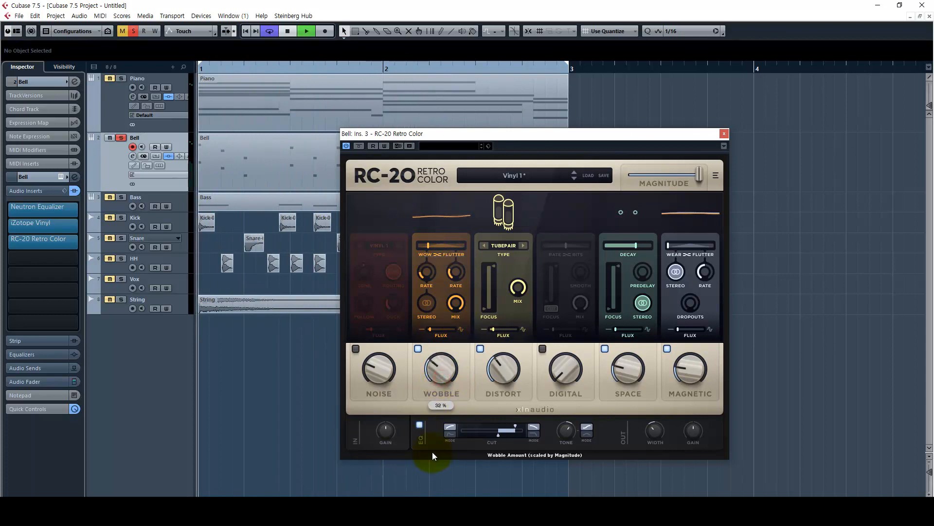
# Adjust the low end of RC-20's EQ cut to about 1084 Hz on the Bell track and listen to it.
pyautogui.click(449, 429)
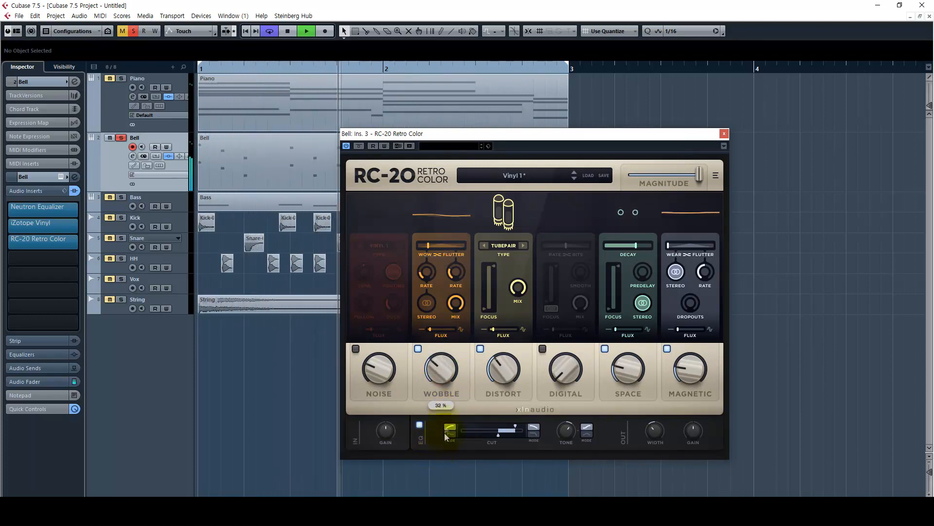
pyautogui.press('space')
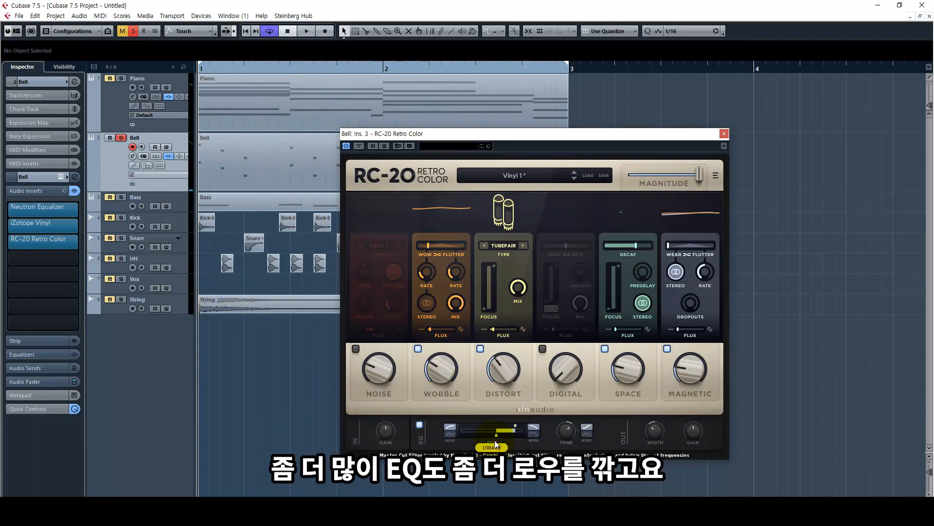
pyautogui.moveTo(495, 440); pyautogui.dragTo(496, 440)
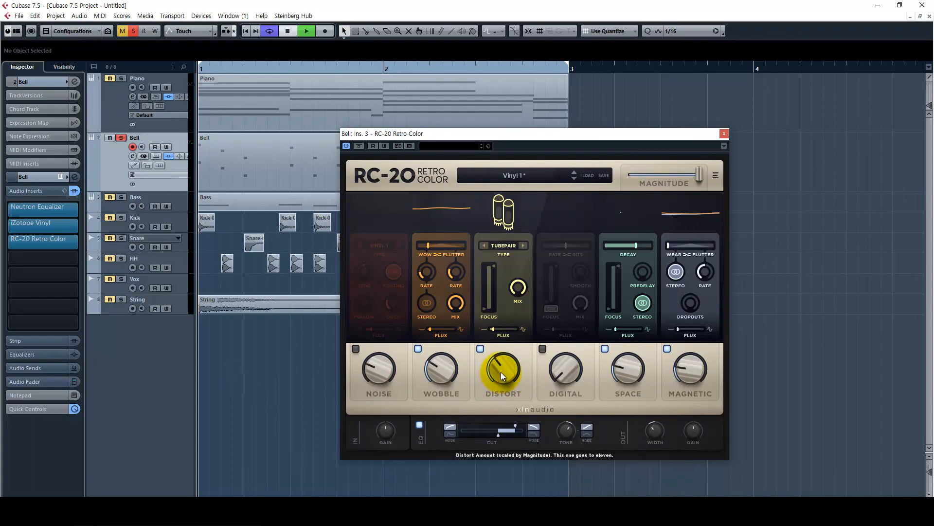
pyautogui.press('space')
pyautogui.moveTo(445, 132); pyautogui.dragTo(455, 122)
pyautogui.click(261, 399)
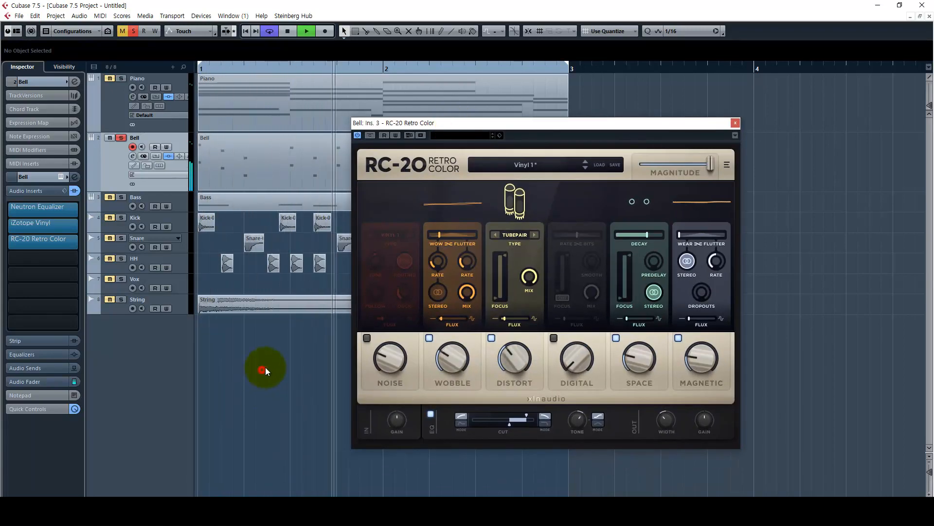
# Solo the Piano track alongside Bell, listen to both together, and close the RC-20 window.
pyautogui.press('space')
pyautogui.click(121, 78)
pyautogui.press('space')
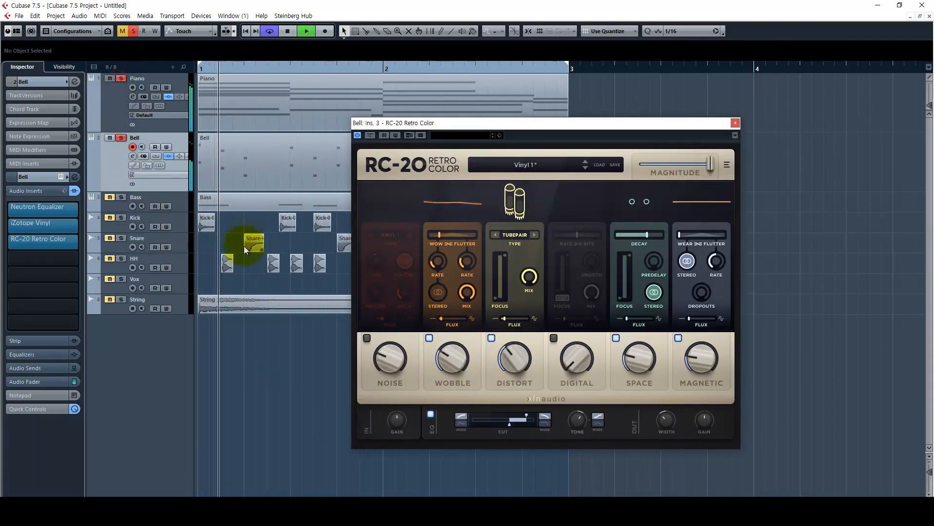
pyautogui.rightClick(262, 381)
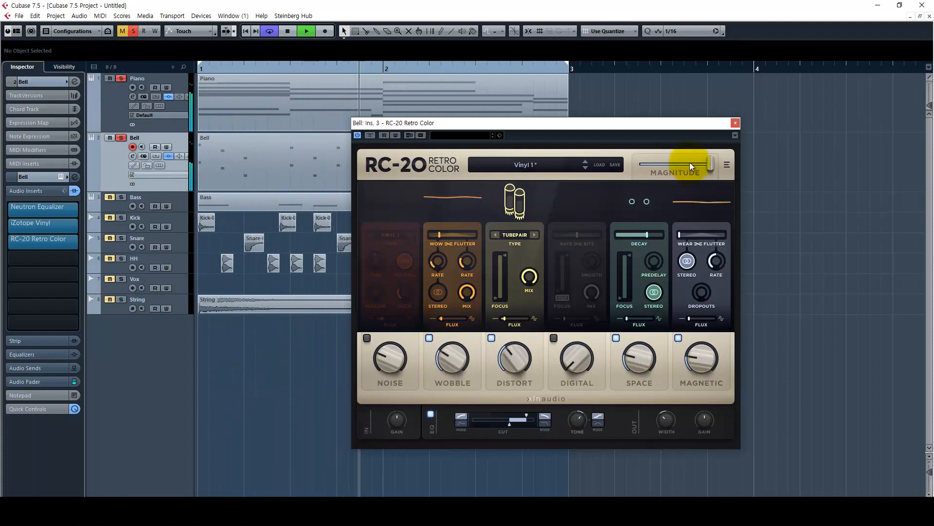
pyautogui.click(735, 123)
pyautogui.rightClick(645, 238)
pyautogui.rightClick(498, 371)
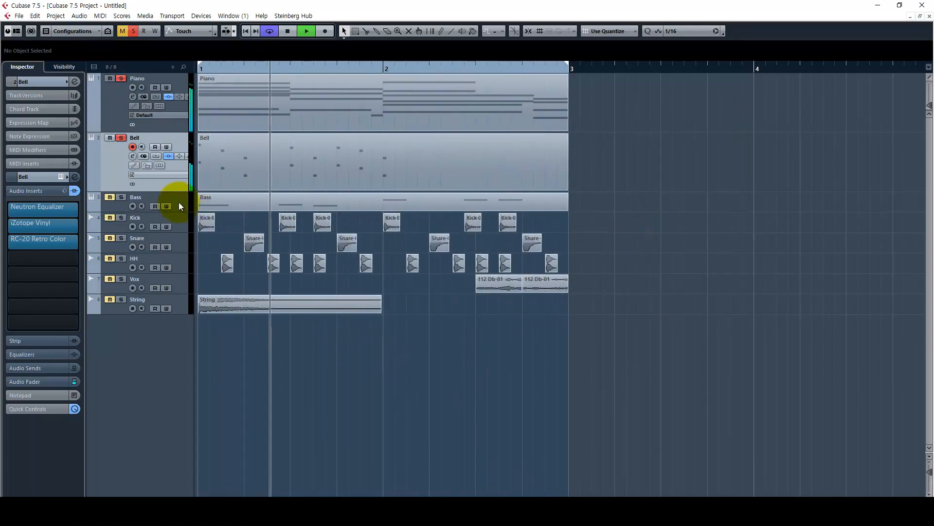
pyautogui.press('space')
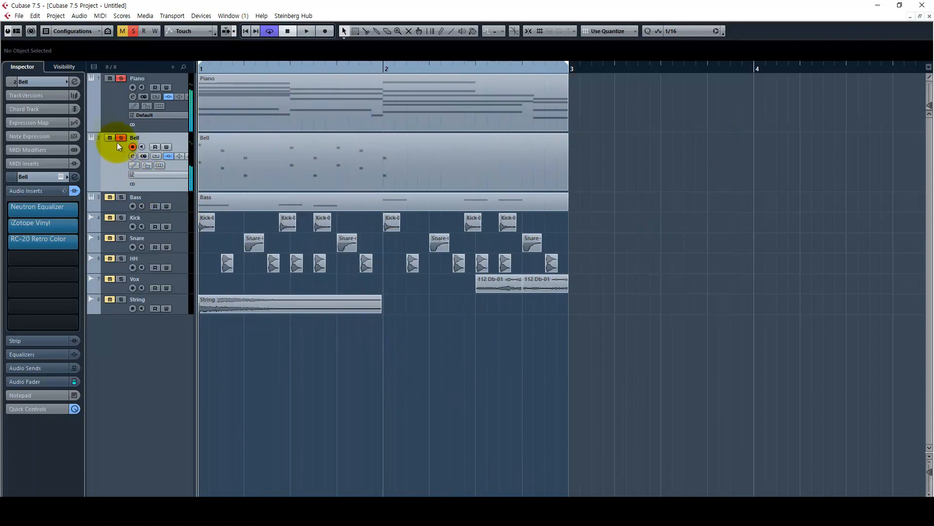
# Turn off solo on the Bell and Piano tracks, solo the Bass track, and open its part in the Key Editor.
pyautogui.click(120, 139)
pyautogui.click(121, 79)
pyautogui.click(111, 157)
pyautogui.click(119, 204)
pyautogui.click(119, 163)
pyautogui.click(118, 116)
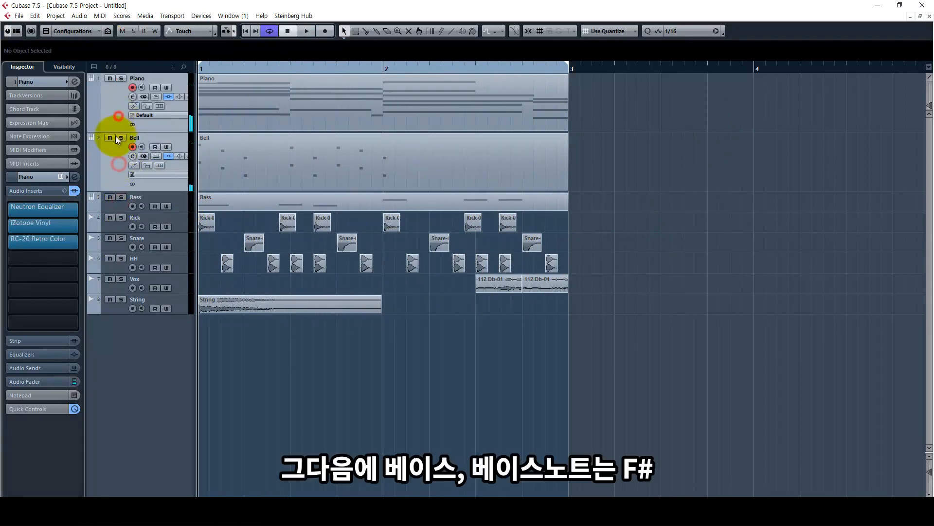
pyautogui.moveTo(118, 131); pyautogui.dragTo(114, 84)
pyautogui.click(271, 188)
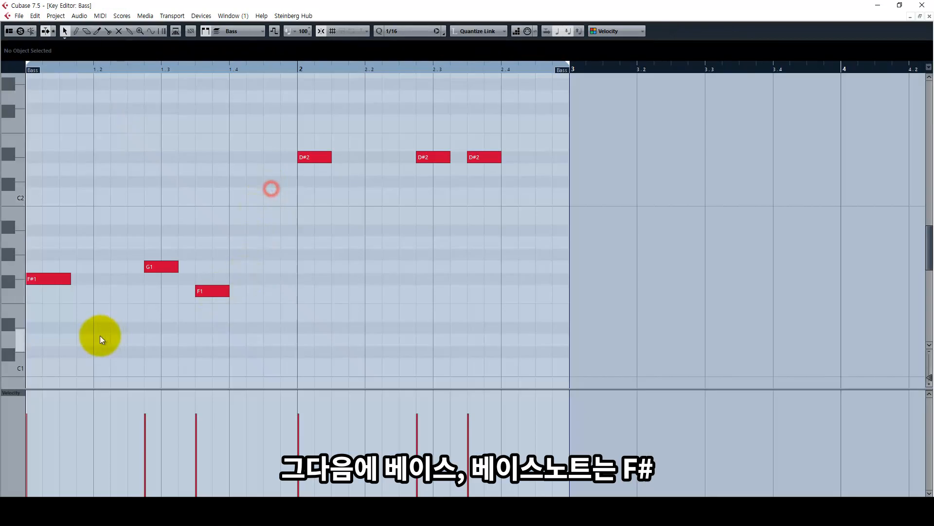
# Review the bass line by selecting its F#1, G1 and F1 notes and its D#2 notes.
pyautogui.moveTo(90, 323); pyautogui.dragTo(39, 238)
pyautogui.moveTo(154, 267); pyautogui.dragTo(154, 265)
pyautogui.moveTo(203, 325); pyautogui.dragTo(205, 291)
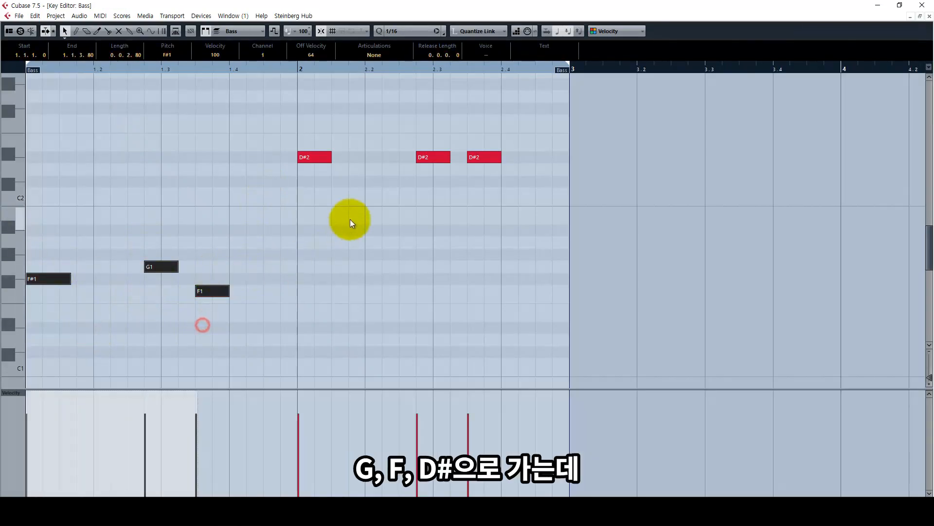
pyautogui.moveTo(349, 209); pyautogui.dragTo(318, 154)
pyautogui.moveTo(435, 190); pyautogui.dragTo(430, 155)
pyautogui.moveTo(496, 191); pyautogui.dragTo(455, 153)
# Select the three D#2 bass notes, transpose them down an octave, and move them back up.
pyautogui.moveTo(528, 235); pyautogui.dragTo(273, 117)
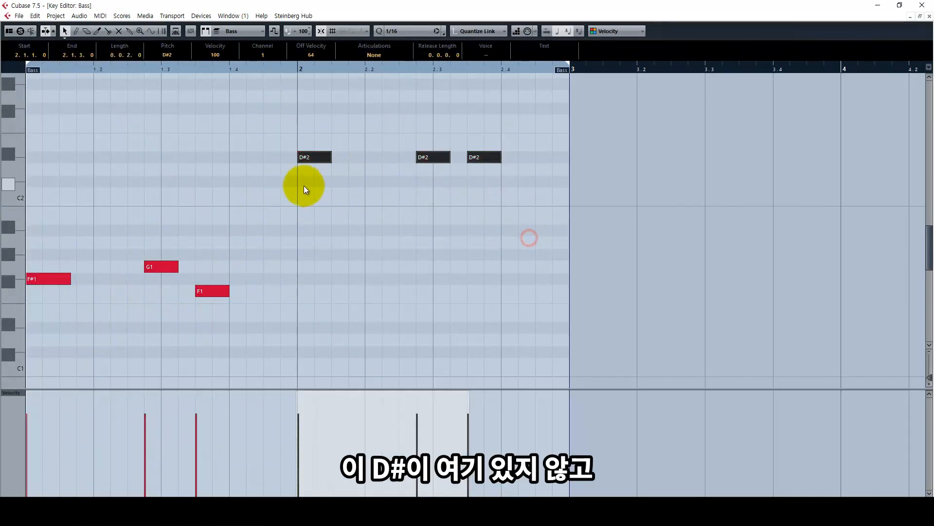
pyautogui.hotkey('shift', 'Down')
pyautogui.hotkey('shift', 'Up')
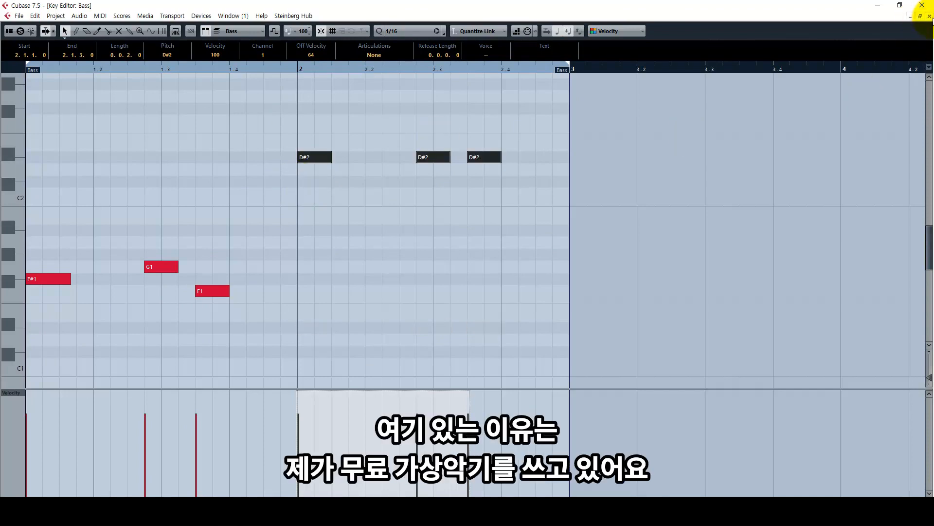
# Open the Bass track's Ample Bass P Lite instrument, reopen the Bass part in the Key Editor, and audition the D#1 key.
pyautogui.click(930, 16)
pyautogui.click(61, 177)
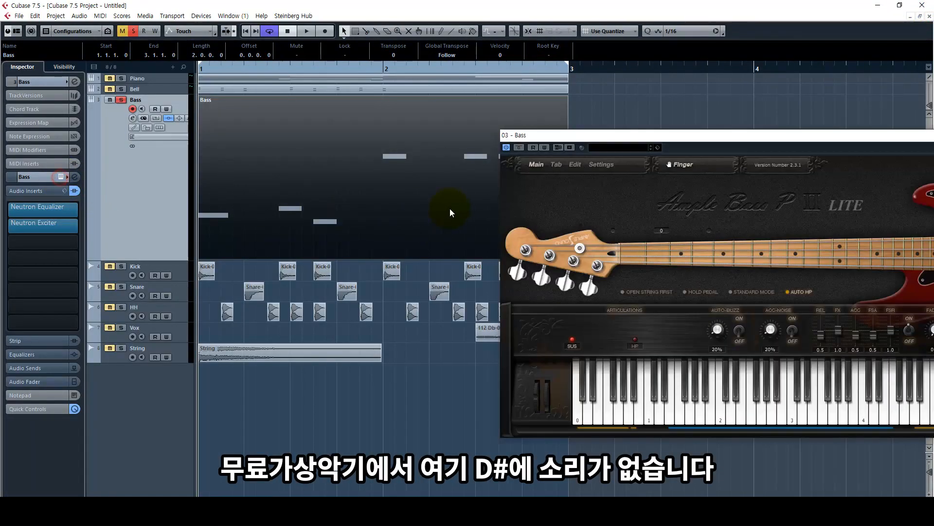
pyautogui.doubleClick(409, 197)
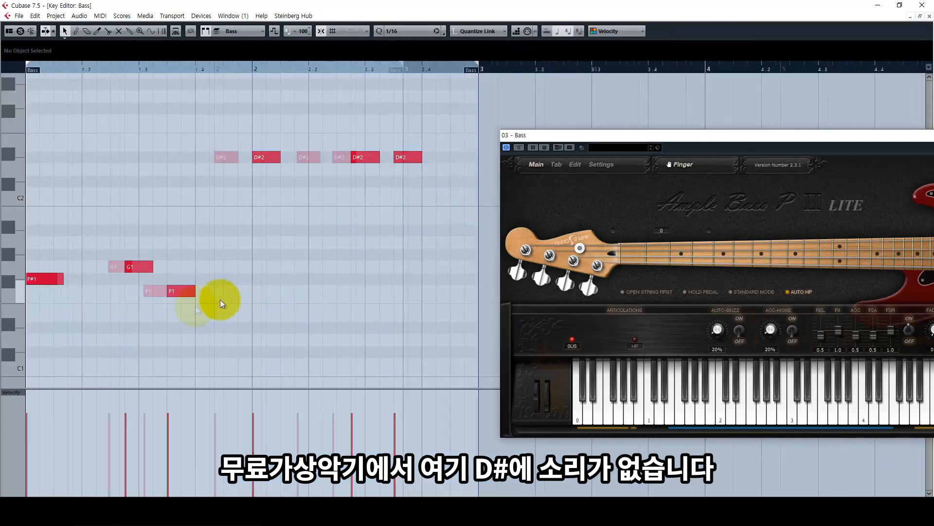
pyautogui.click(8, 329)
pyautogui.click(9, 330)
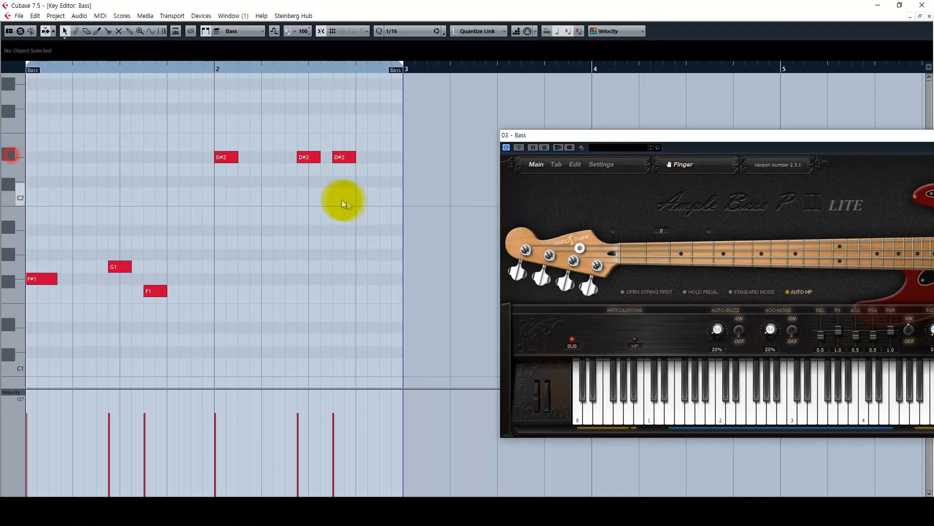
# Reselect the three D#2 notes, close the bass instrument and Key Editor, and listen to the soloed bass line.
pyautogui.moveTo(359, 202); pyautogui.dragTo(103, 122)
pyautogui.moveTo(425, 242); pyautogui.dragTo(172, 127)
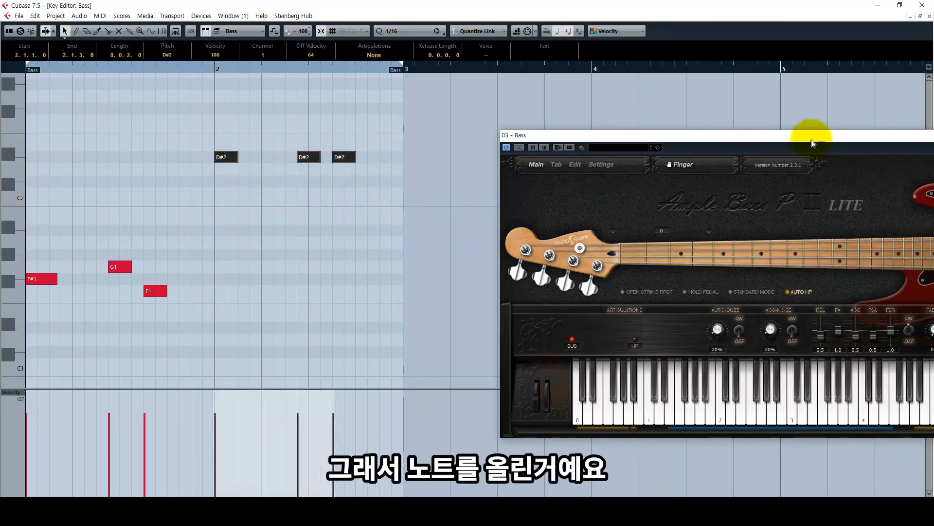
pyautogui.moveTo(811, 139); pyautogui.dragTo(631, 129)
pyautogui.moveTo(849, 122); pyautogui.dragTo(719, 115)
pyautogui.click(790, 117)
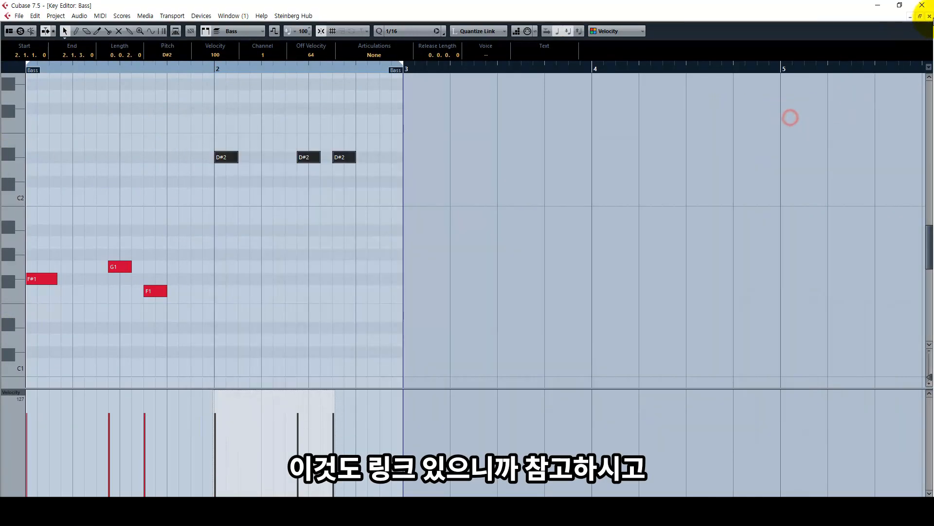
pyautogui.click(930, 16)
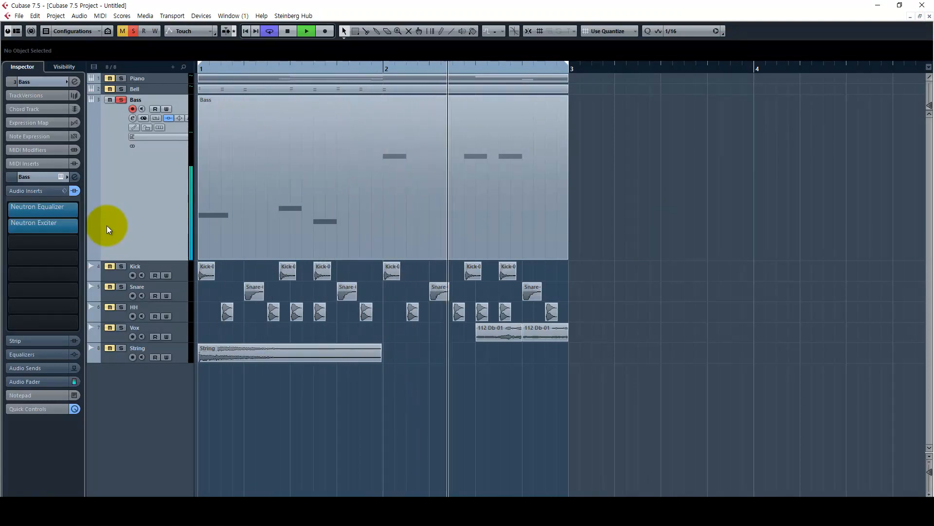
pyautogui.press('space')
# Open the Bass track's Neutron Equalizer and Exciter side by side, bypass its inserts, and listen to the unprocessed bass.
pyautogui.click(57, 206)
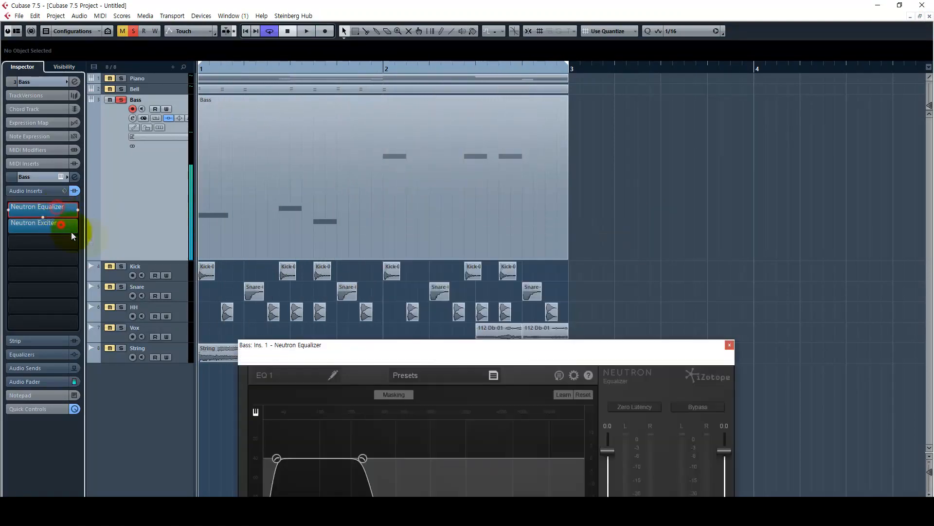
pyautogui.click(61, 223)
pyautogui.moveTo(389, 344); pyautogui.dragTo(374, 203)
pyautogui.moveTo(498, 165); pyautogui.dragTo(544, 160)
pyautogui.click(490, 174)
pyautogui.moveTo(437, 203); pyautogui.dragTo(501, 132)
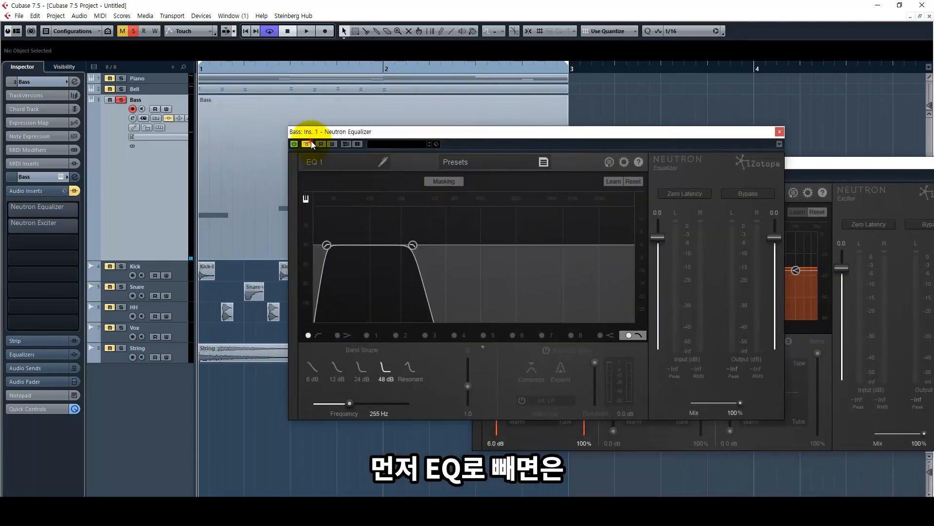
pyautogui.press('space')
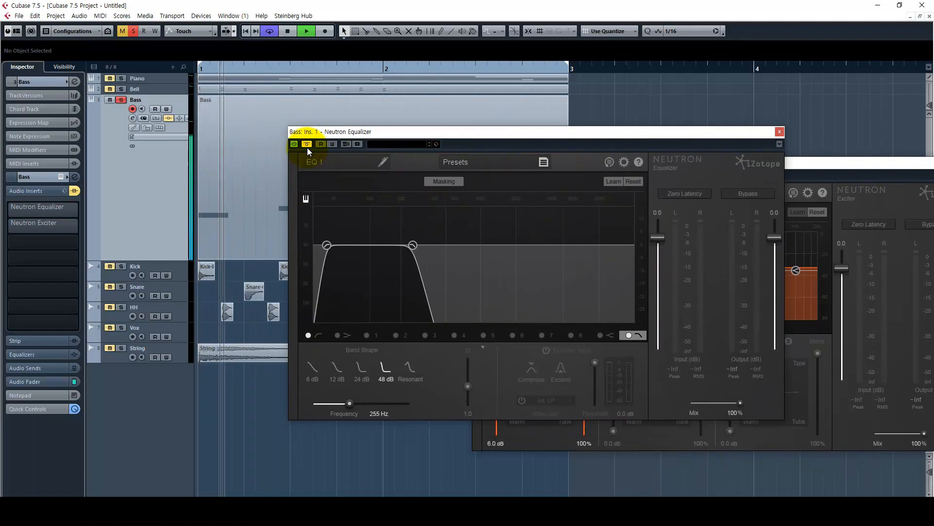
pyautogui.press('space')
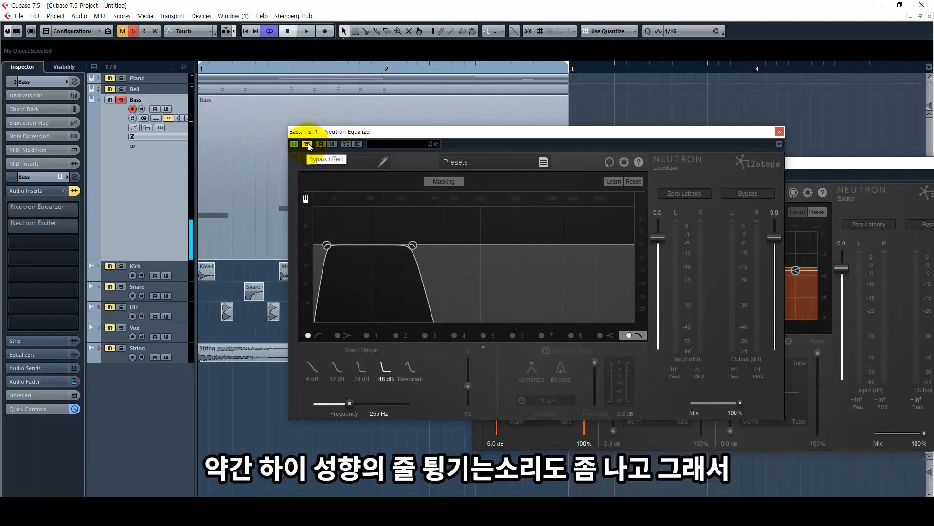
# Reactivate the Bass track's inserts, lower the equalizer's high-cut frequency, listen, and select the low-cut band.
pyautogui.click(308, 145)
pyautogui.moveTo(413, 245); pyautogui.dragTo(394, 247)
pyautogui.press('space')
pyautogui.click(324, 247)
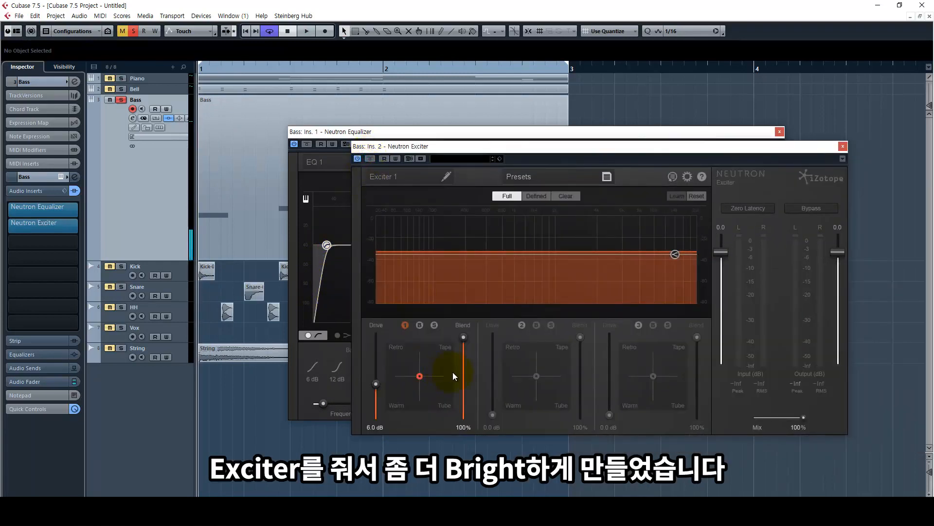
# Raise the Bass track's Neutron Exciter drive to 14.3 dB in the first band and listen to it.
pyautogui.moveTo(375, 386); pyautogui.dragTo(375, 340)
pyautogui.press('space')
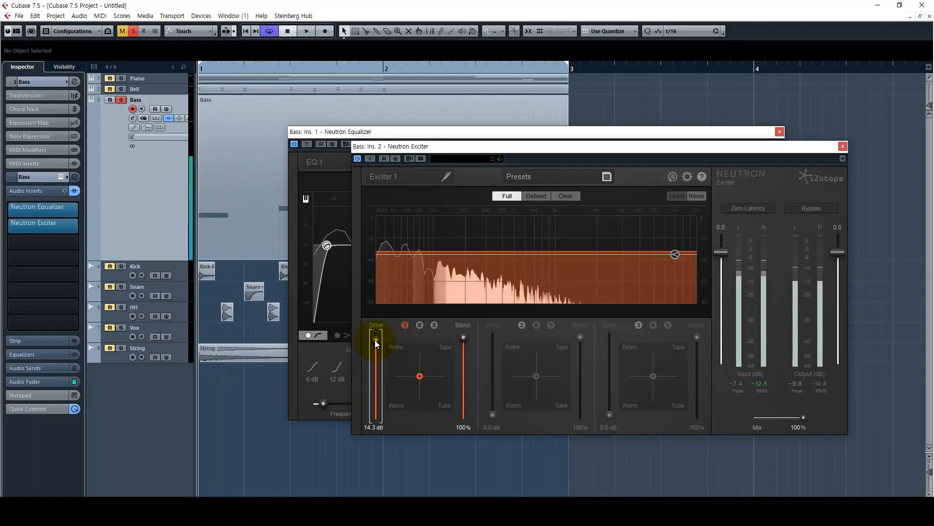
pyautogui.press('space')
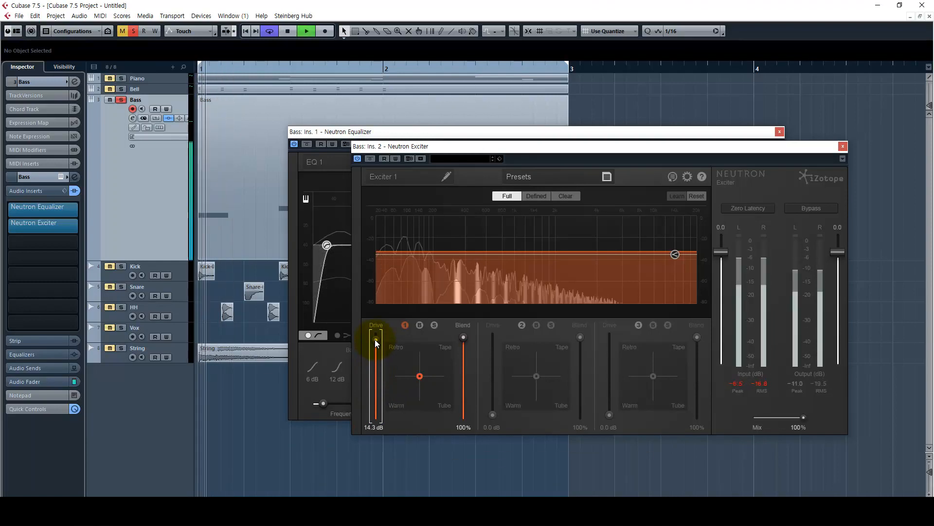
# Lower the first band's drive in the Bass track's Neutron Exciter to around 6.8 dB and listen to the bass.
pyautogui.moveTo(375, 339); pyautogui.dragTo(378, 378)
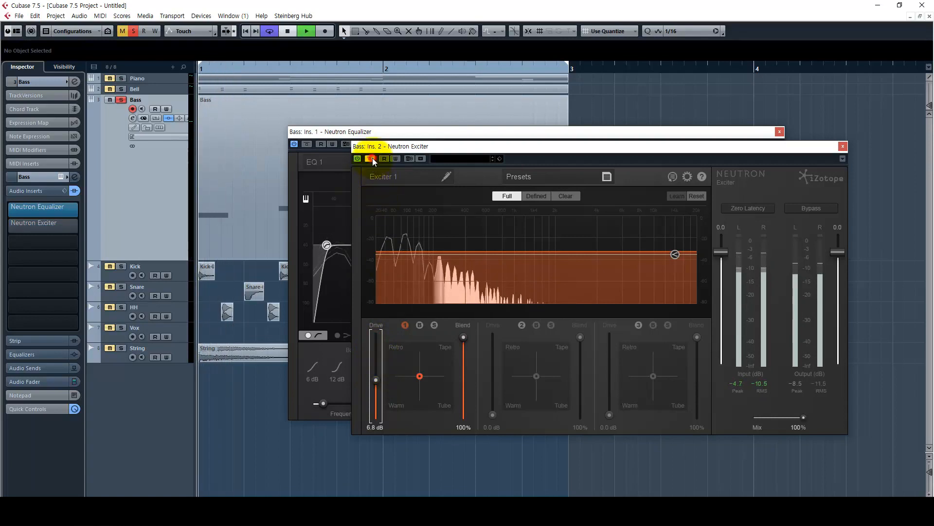
pyautogui.press('space')
pyautogui.moveTo(376, 380); pyautogui.dragTo(378, 374)
pyautogui.press('space')
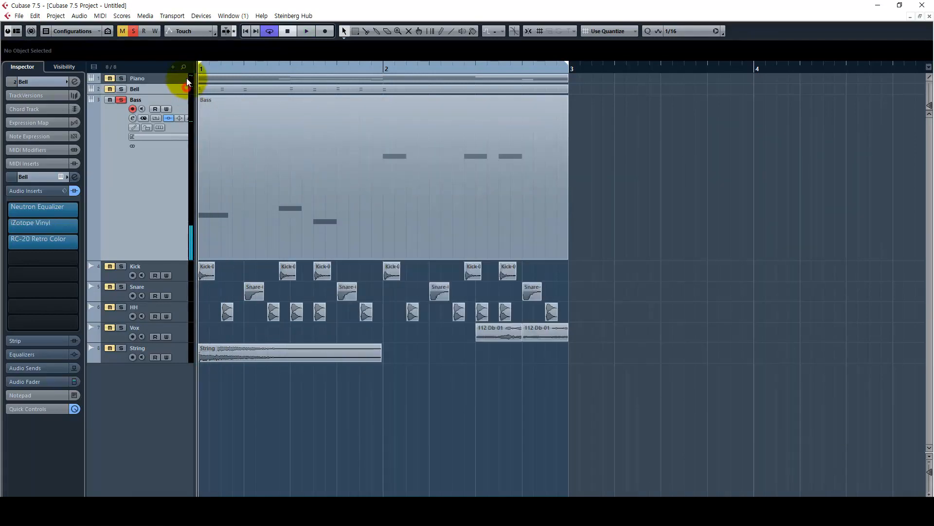
# Solo the Piano and Bell tracks along with Bass, start playback, and select the Bass track.
pyautogui.click(186, 78)
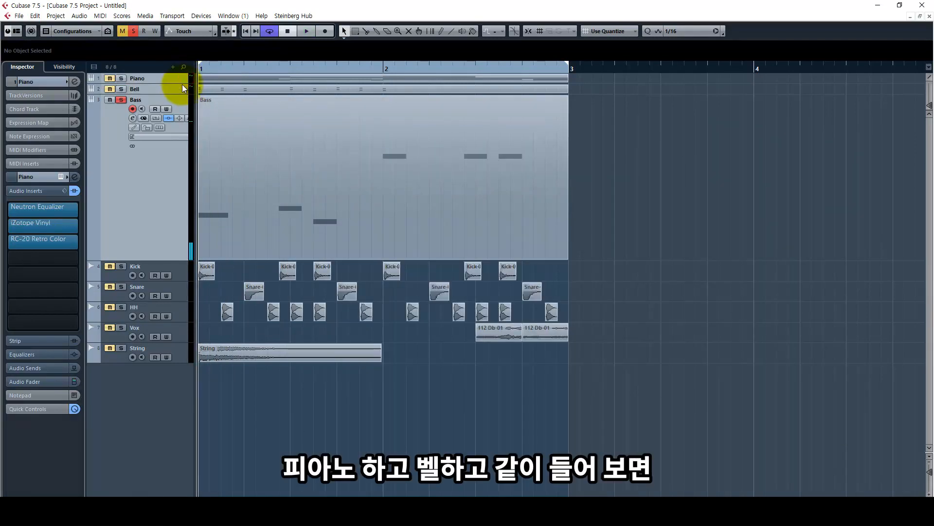
pyautogui.press('space')
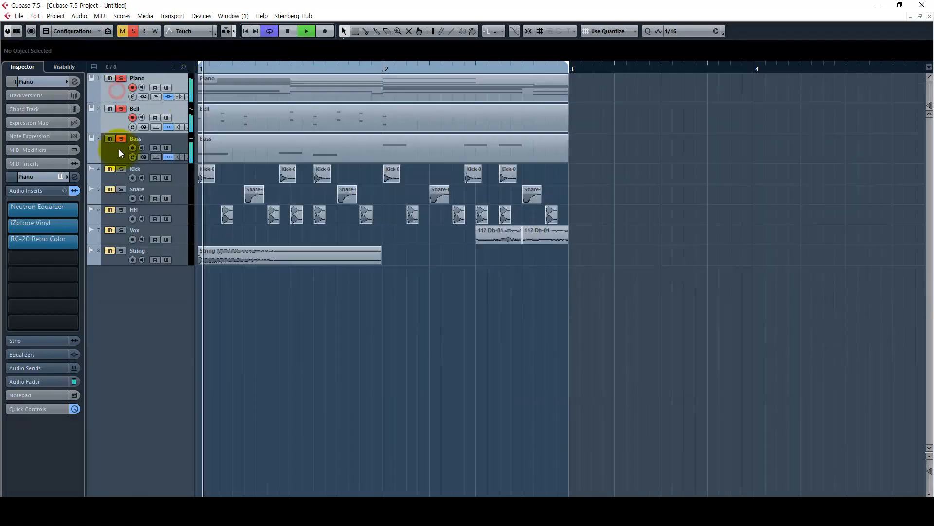
pyautogui.click(119, 153)
# Lower the Bass channel's volume fader slightly in the MixConsole and close the mixer.
pyautogui.press('F3')
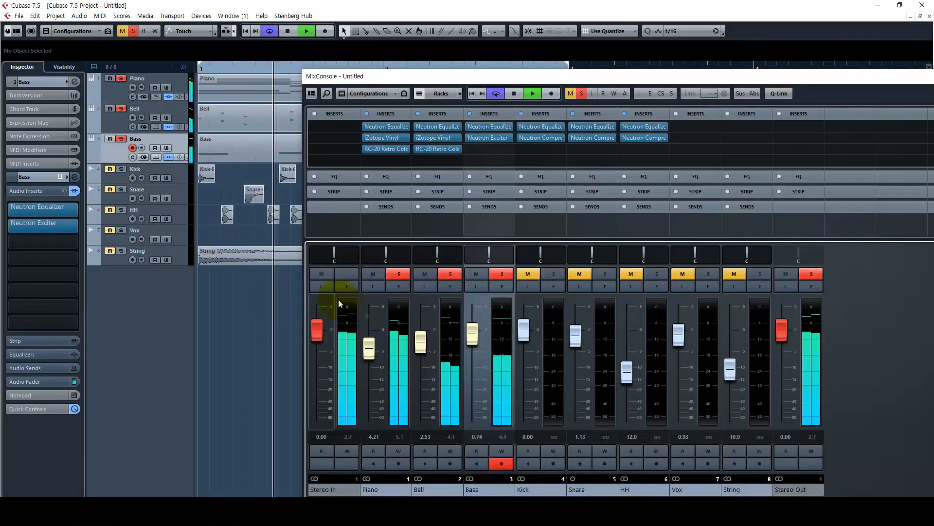
pyautogui.moveTo(472, 333); pyautogui.dragTo(471, 343)
pyautogui.press('F3')
# Select the Piano, Bell and Bass tracks together and listen to them through the loop.
pyautogui.keyDown('shift'); pyautogui.click(115, 94); pyautogui.keyUp('shift')
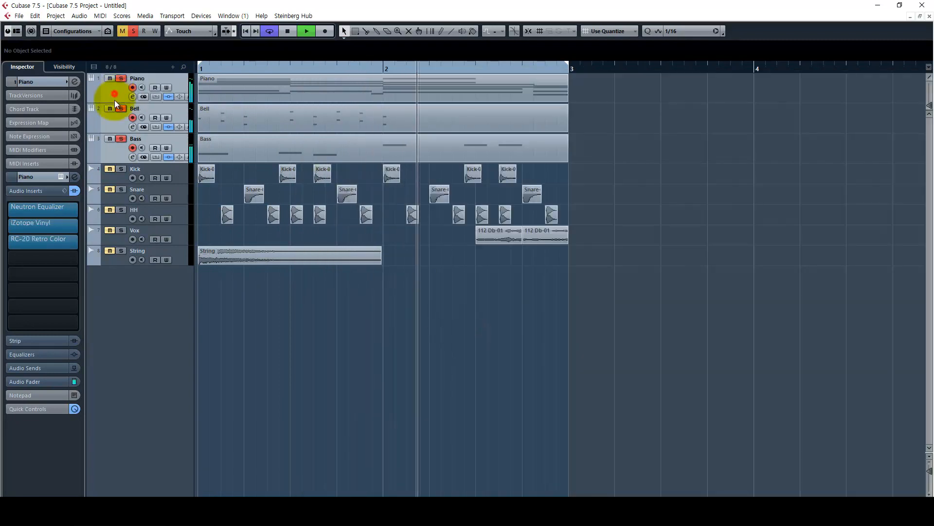
pyautogui.click(284, 369)
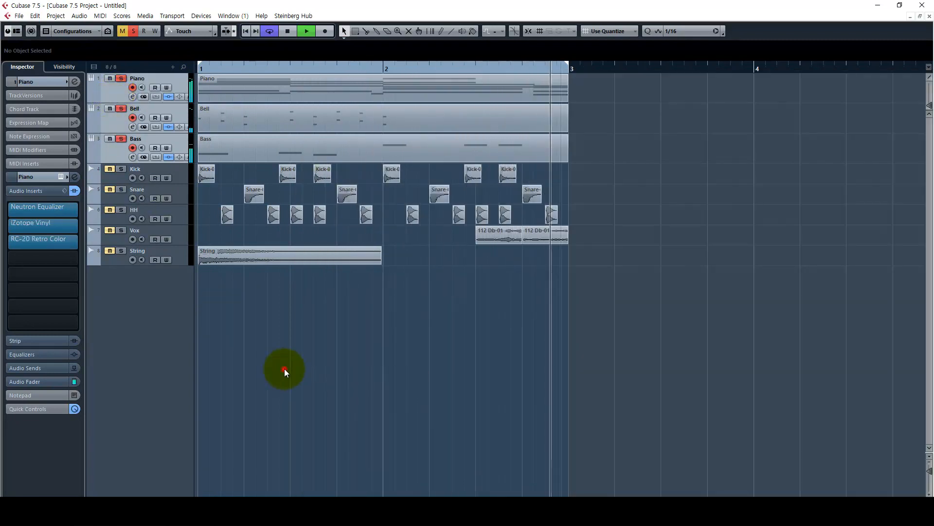
pyautogui.rightClick(288, 343)
pyautogui.click(287, 343)
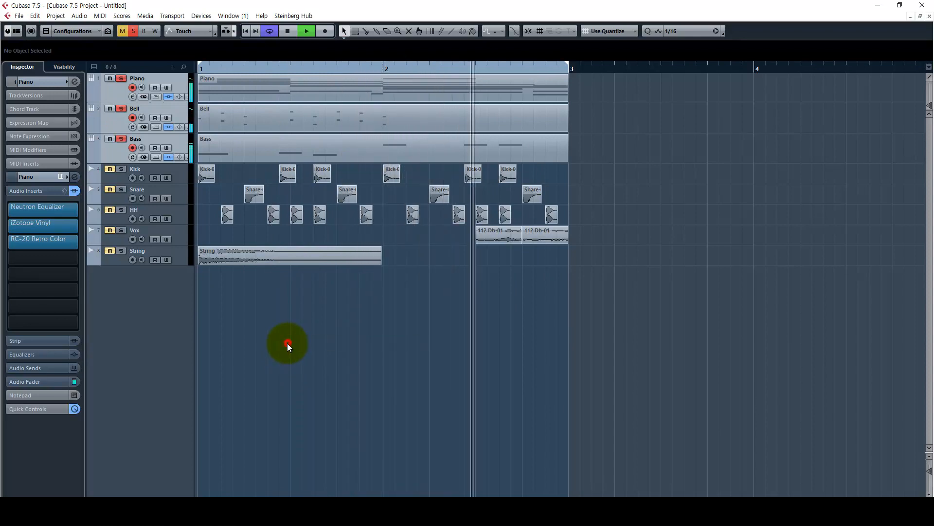
pyautogui.press('space')
# Clear all solos and solo the Kick, Snare and HH tracks.
pyautogui.click(133, 31)
pyautogui.click(180, 177)
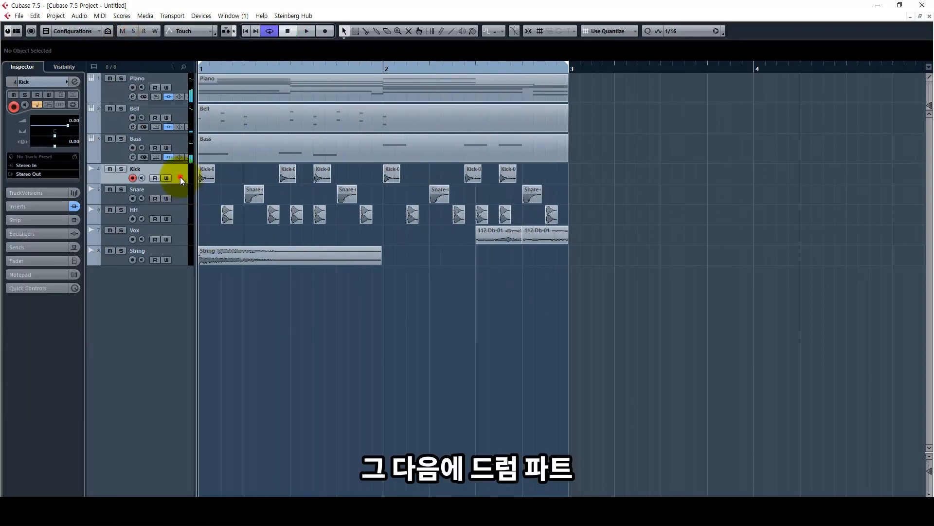
pyautogui.keyDown('shift'); pyautogui.click(183, 213); pyautogui.keyUp('shift')
pyautogui.press('s')
# Reduce the height of the Piano, Bell and Bass tracks and enlarge the Kick, Snare and HH tracks.
pyautogui.click(116, 147)
pyautogui.keyDown('shift'); pyautogui.click(119, 94); pyautogui.keyUp('shift')
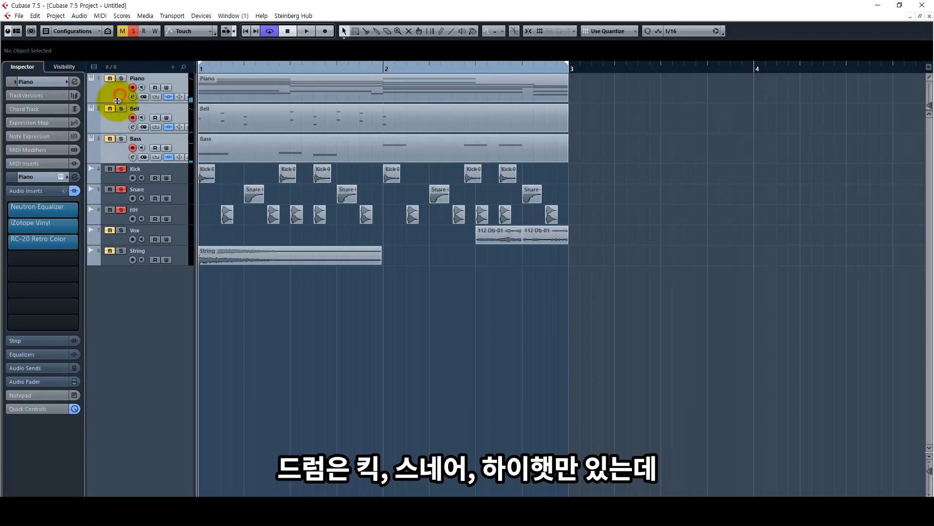
pyautogui.moveTo(117, 101); pyautogui.dragTo(117, 91)
pyautogui.click(184, 145)
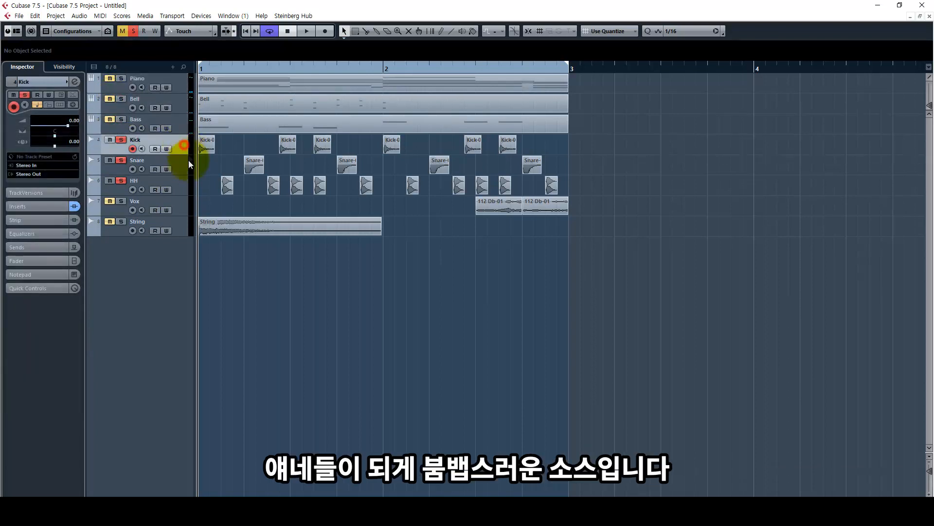
pyautogui.keyDown('shift'); pyautogui.click(182, 185); pyautogui.keyUp('shift')
pyautogui.moveTo(182, 155); pyautogui.dragTo(181, 184)
# Listen to the soloed drums, leave only the Kick track soloed, and show its inserts.
pyautogui.press('space')
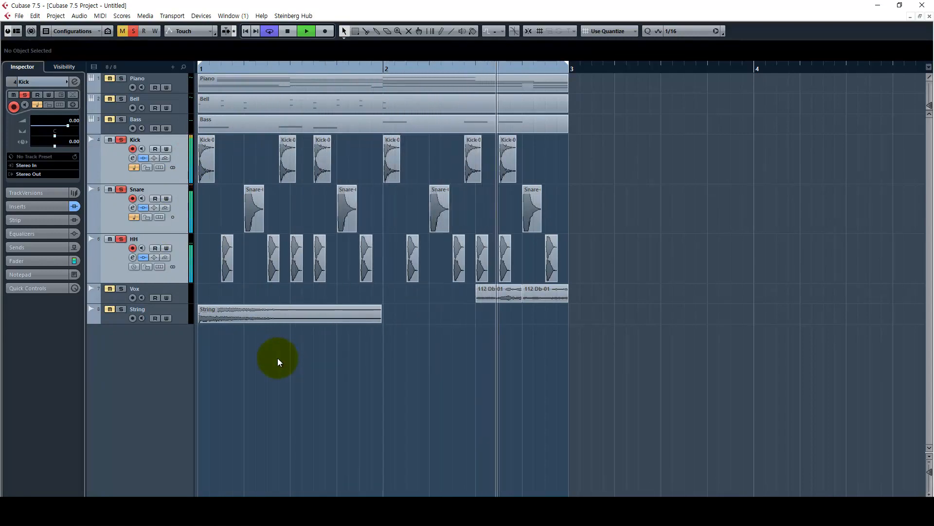
pyautogui.press('space')
pyautogui.click(176, 213)
pyautogui.click(175, 259)
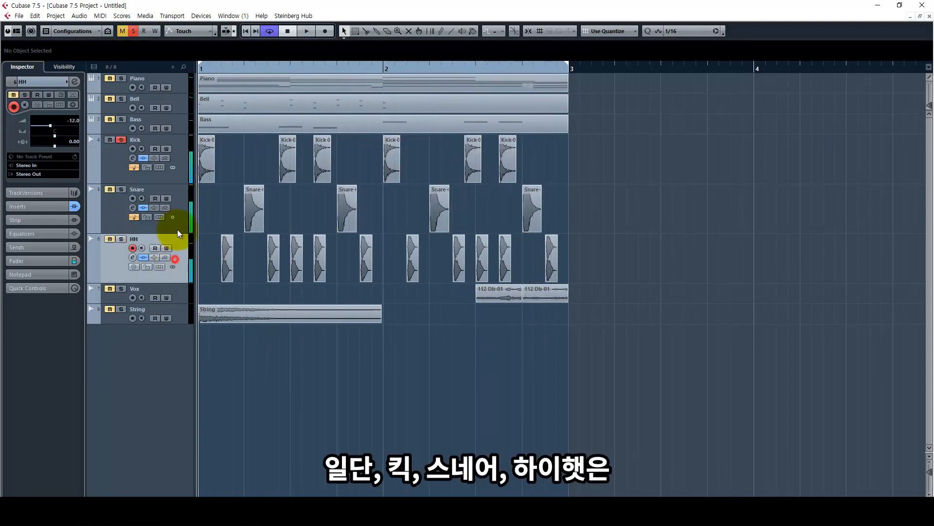
pyautogui.click(177, 218)
pyautogui.click(175, 165)
pyautogui.click(54, 207)
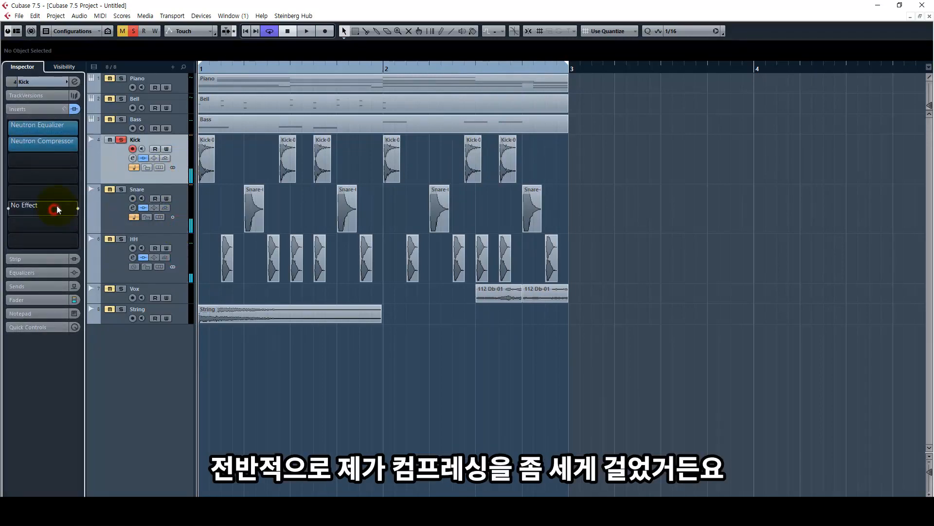
pyautogui.moveTo(56, 209)
pyautogui.mouseDown()
pyautogui.moveTo(63, 164)
pyautogui.moveTo(88, 138)
pyautogui.mouseUp()
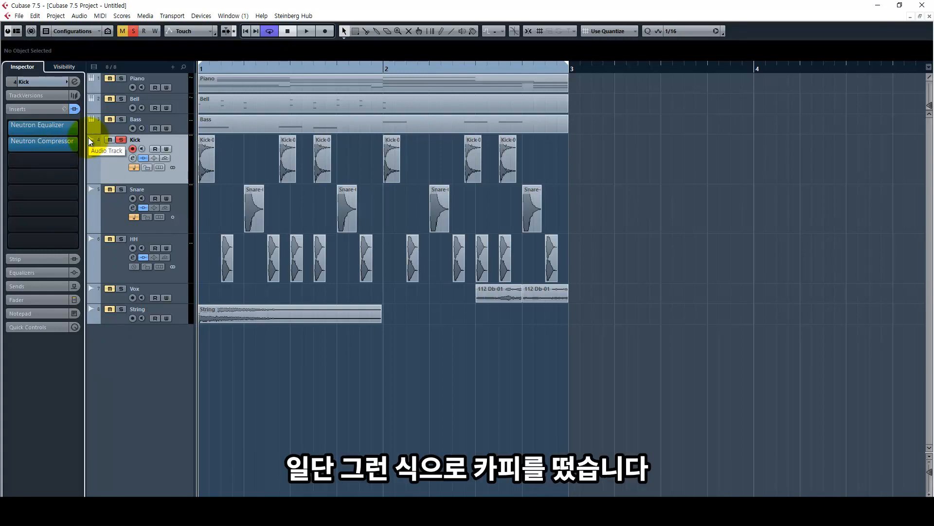
# Open the Kick track's Neutron Equalizer and Neutron Compressor, spread their windows apart, and bypass the compressor.
pyautogui.click(63, 126)
pyautogui.click(63, 142)
pyautogui.moveTo(470, 251); pyautogui.dragTo(270, 184)
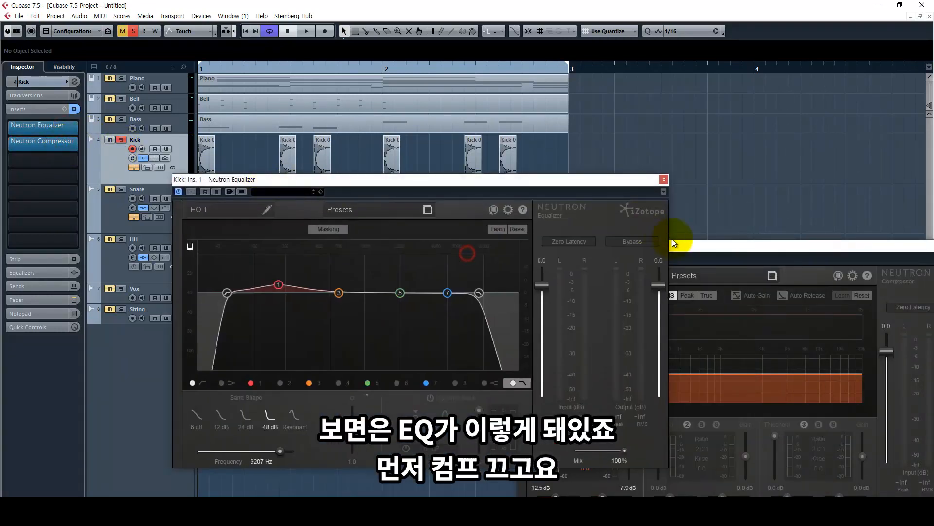
pyautogui.moveTo(696, 246); pyautogui.dragTo(722, 216)
pyautogui.moveTo(564, 187); pyautogui.dragTo(616, 175)
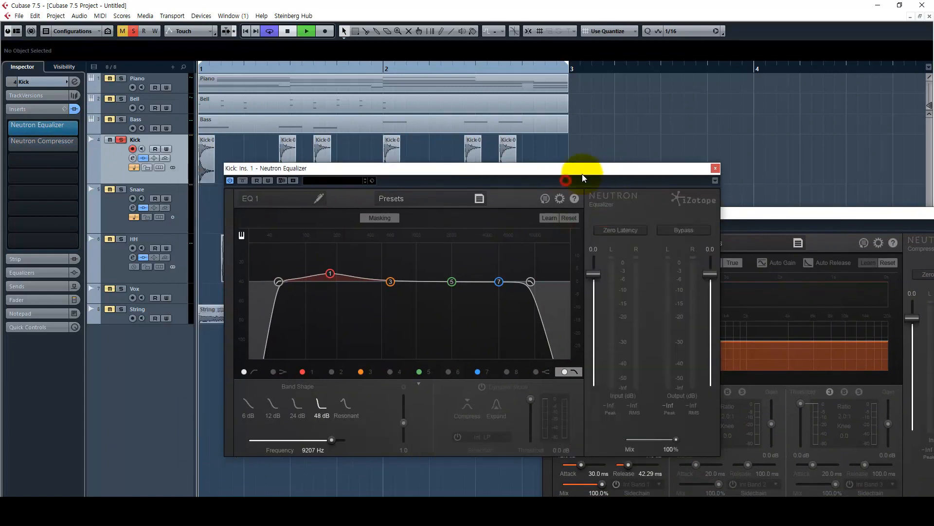
# Play the soloed kick and reset all bands of its Neutron Equalizer.
pyautogui.press('space')
pyautogui.click(568, 218)
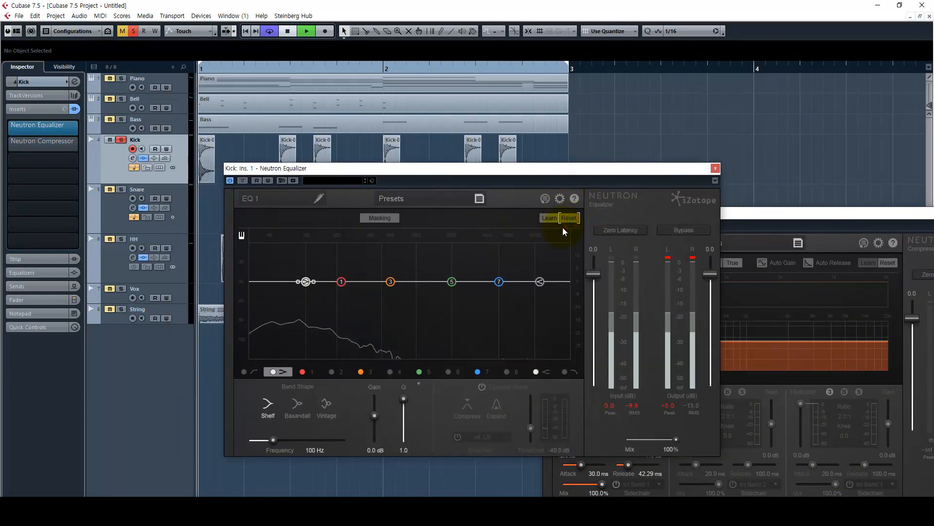
pyautogui.press('space')
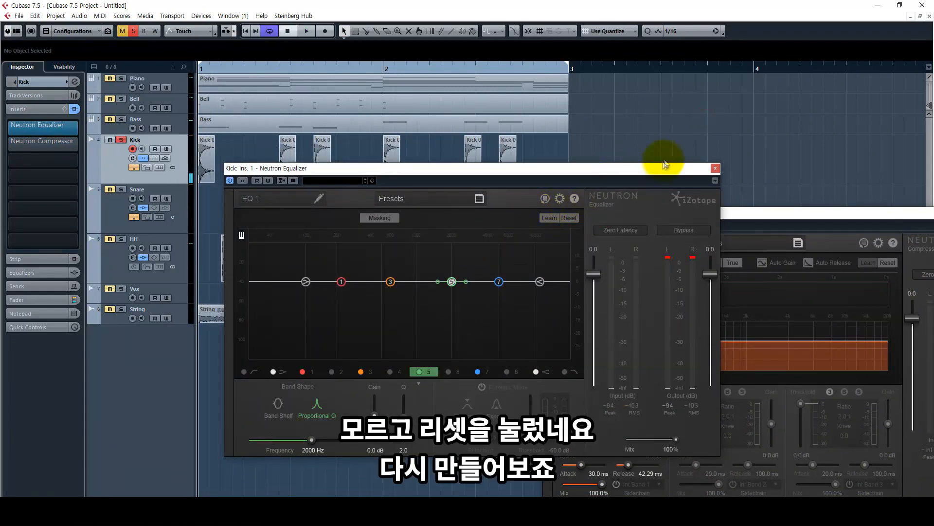
# Enable the kick equalizer's low-cut band at 36 Hz with a 48 dB slope, and switch off the low shelf and band 1.
pyautogui.press('space')
pyautogui.click(244, 371)
pyautogui.click(273, 372)
pyautogui.click(303, 372)
pyautogui.click(324, 398)
pyautogui.moveTo(269, 282); pyautogui.dragTo(266, 281)
pyautogui.press('space')
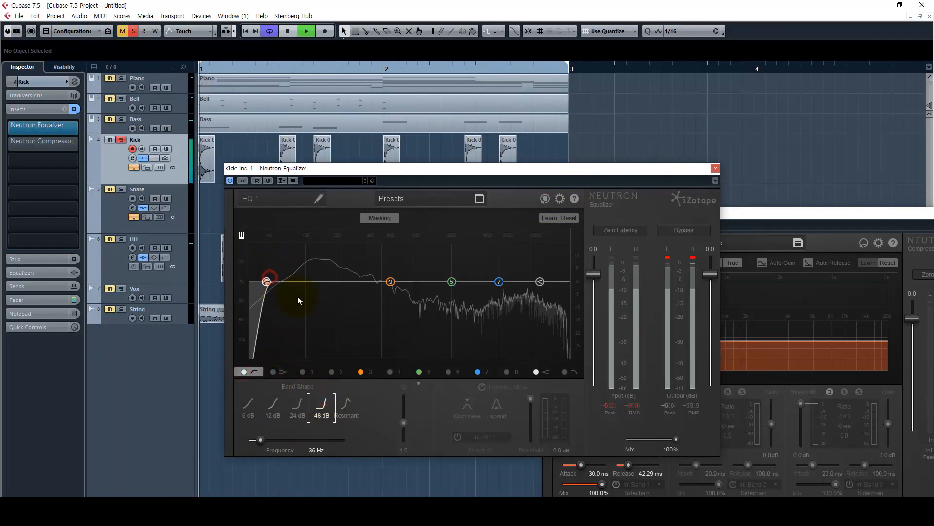
# Enable band 1 of the kick equalizer and boost it 5.0 dB at 138 Hz with a Q of 0.9.
pyautogui.click(302, 372)
pyautogui.moveTo(341, 282); pyautogui.dragTo(320, 276)
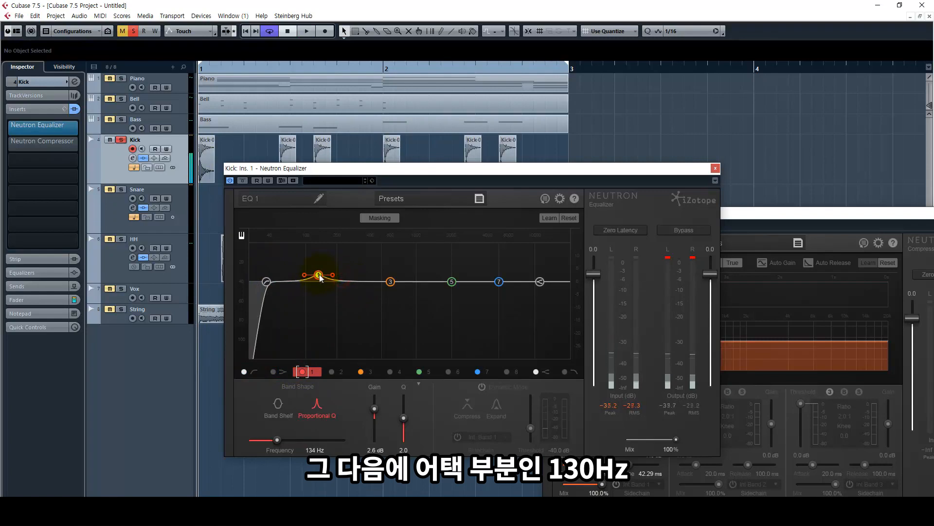
pyautogui.scroll(-3, 340, 275)
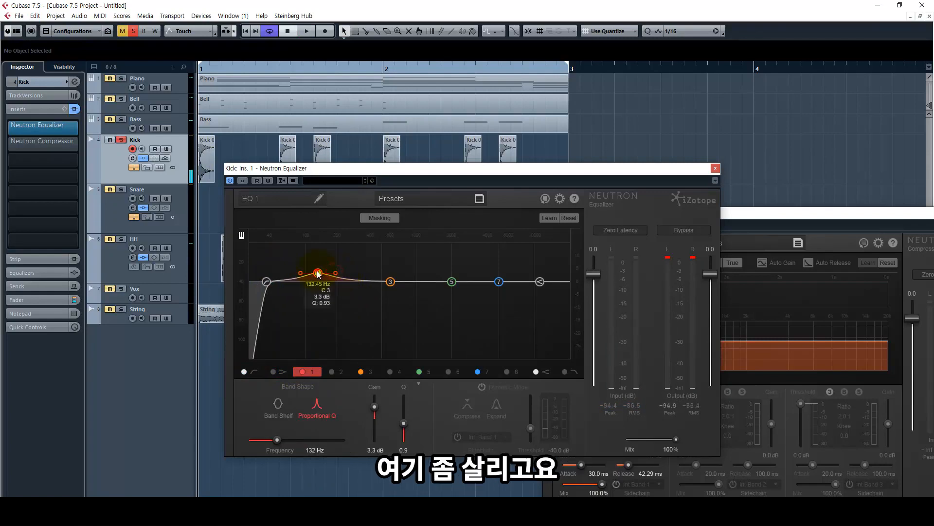
pyautogui.moveTo(317, 274); pyautogui.dragTo(319, 268)
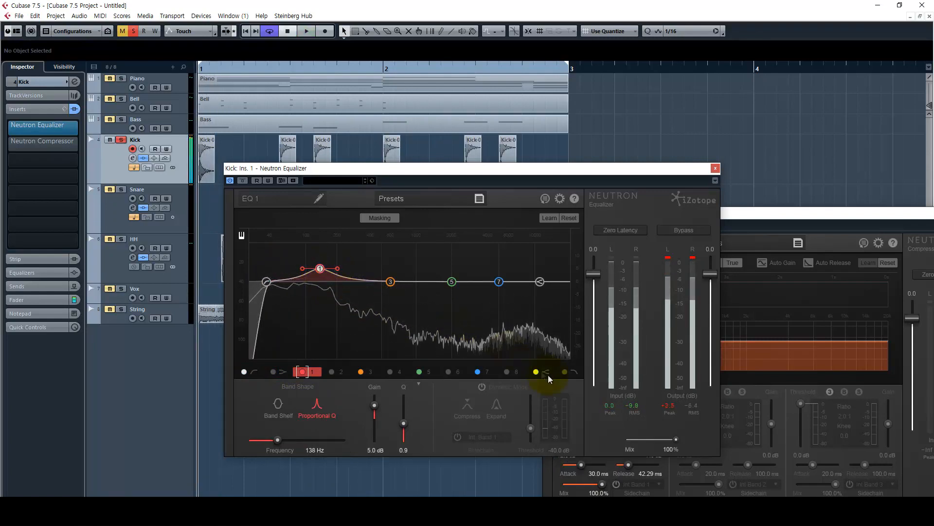
# Replace the kick equalizer's high shelf with a 48 dB high cut at 10021 Hz, and switch off band 7.
pyautogui.click(565, 372)
pyautogui.moveTo(559, 281); pyautogui.dragTo(530, 281)
pyautogui.press('space')
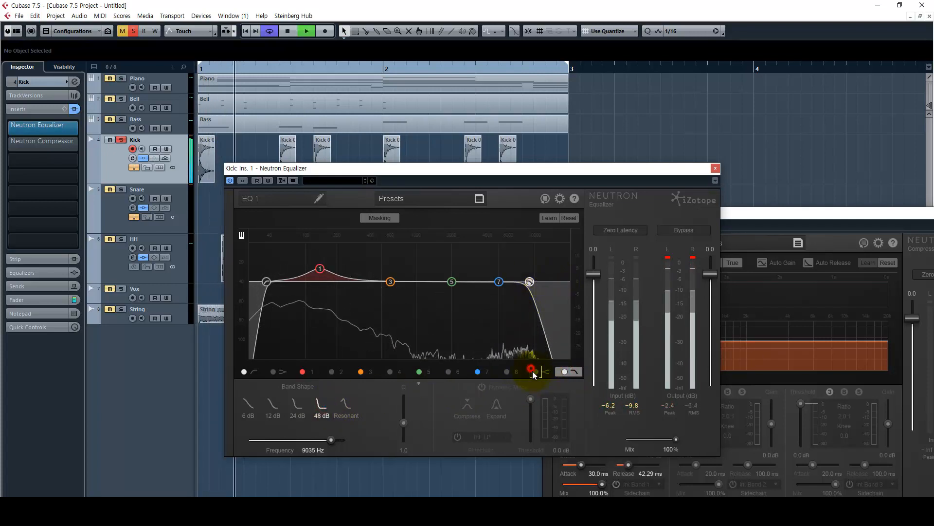
pyautogui.press('space')
pyautogui.click(477, 371)
pyautogui.moveTo(530, 281)
pyautogui.mouseDown()
pyautogui.moveTo(446, 281)
pyautogui.moveTo(550, 283)
pyautogui.moveTo(536, 282)
pyautogui.mouseUp()
pyautogui.press('space')
# Reshape band 1 of the kick equalizer to 4.5 dB gain and a Q of 0.8, and listen to the kick.
pyautogui.click(321, 268)
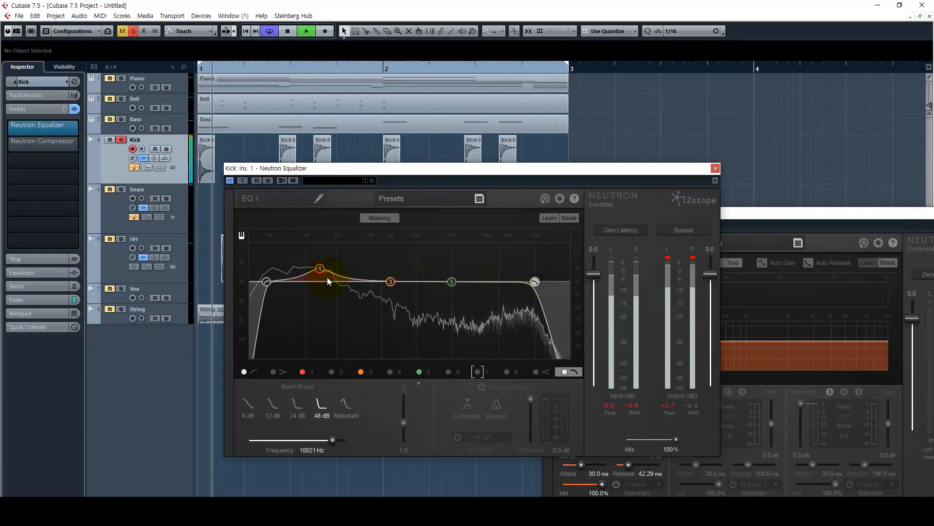
pyautogui.moveTo(337, 268); pyautogui.dragTo(320, 269)
pyautogui.press('space')
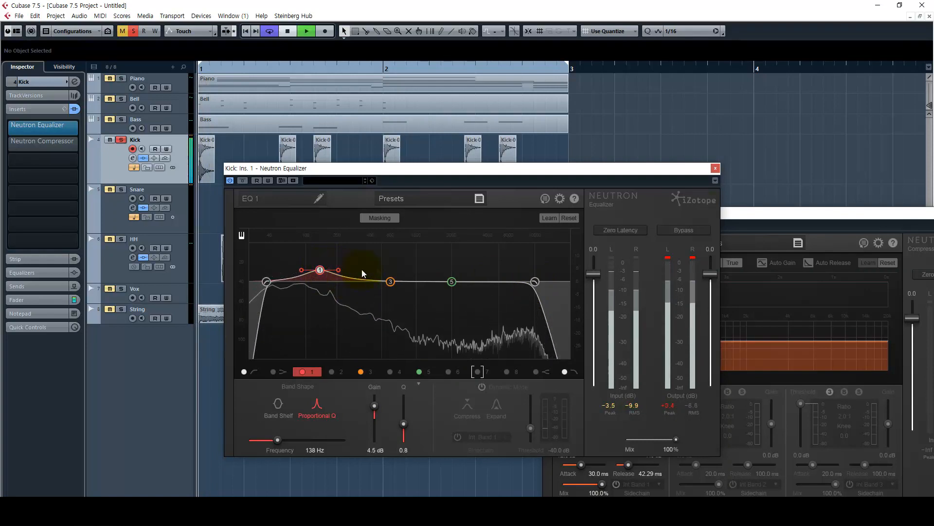
pyautogui.press('space')
pyautogui.press('space')
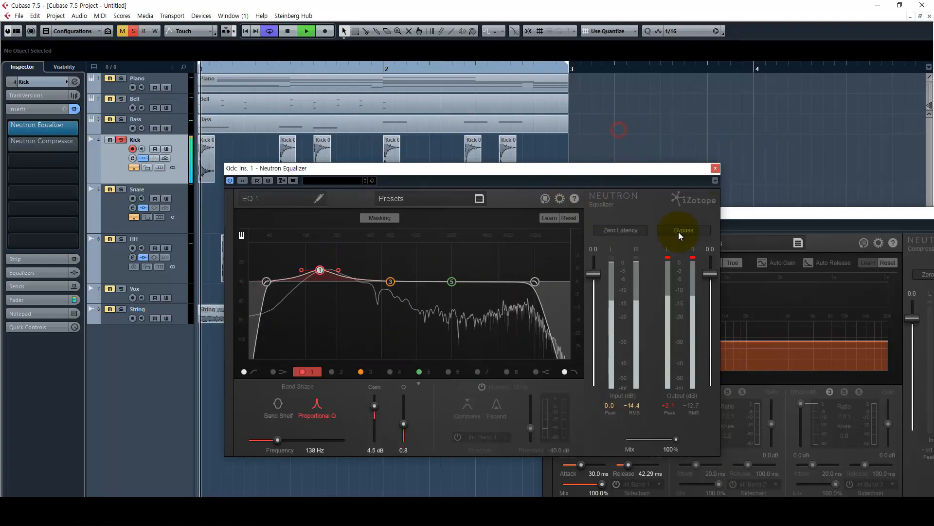
# Bring the Kick track's Neutron Compressor forward, reactivate it, and listen to the compressed kick.
pyautogui.click(763, 213)
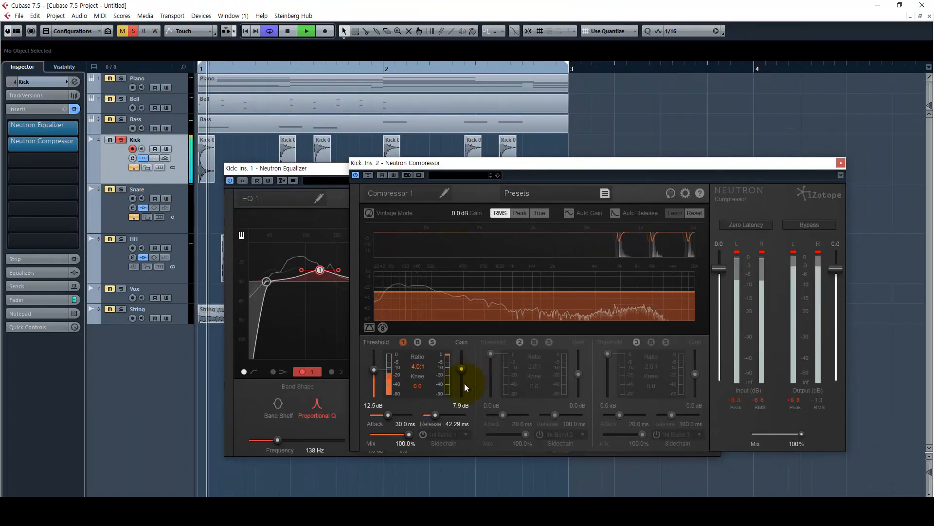
pyautogui.press('space')
pyautogui.press('space')
pyautogui.press('space')
pyautogui.press('space')
pyautogui.press('space')
# Set the first band's gain in the kick's Neutron Compressor to 8 dB and play the kick.
pyautogui.doubleClick(460, 404)
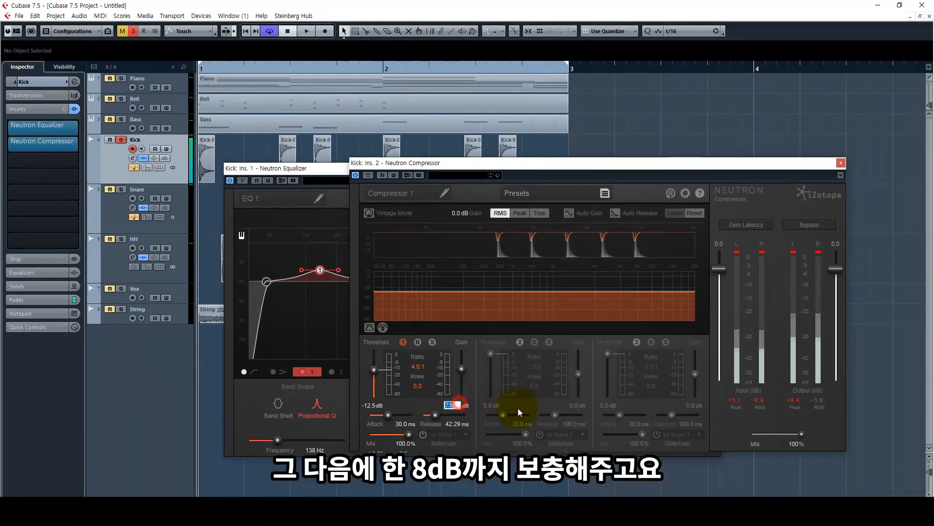
pyautogui.write('8')
pyautogui.press('Return')
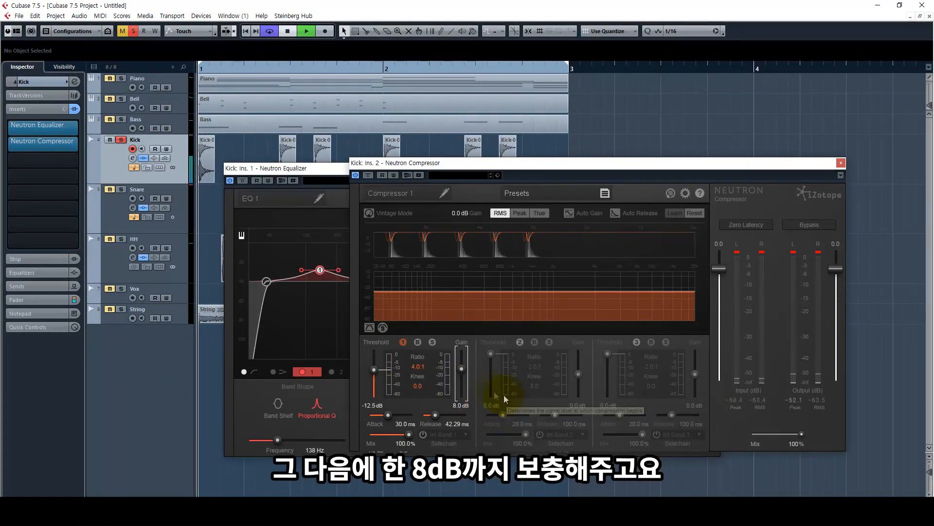
pyautogui.press('space')
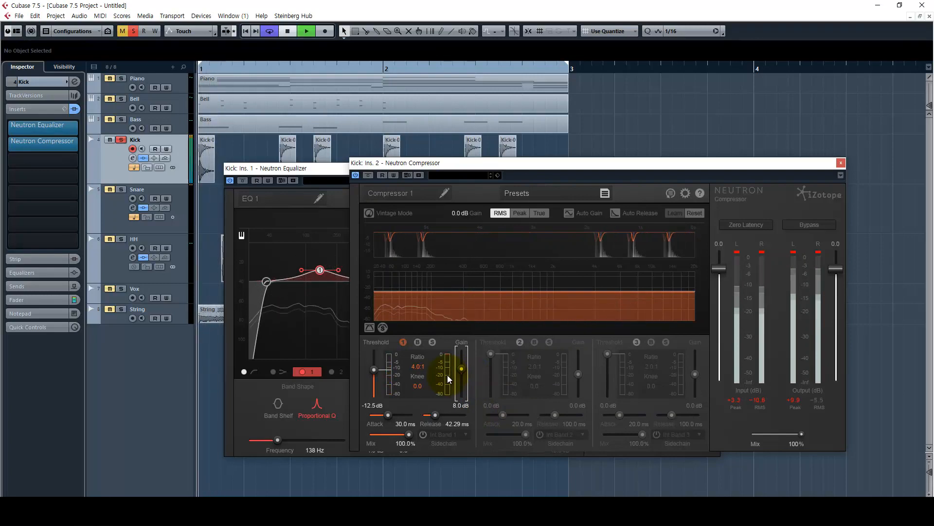
# Compare the kick with its Neutron Compressor bypassed and active, and close both plug-in windows.
pyautogui.click(369, 175)
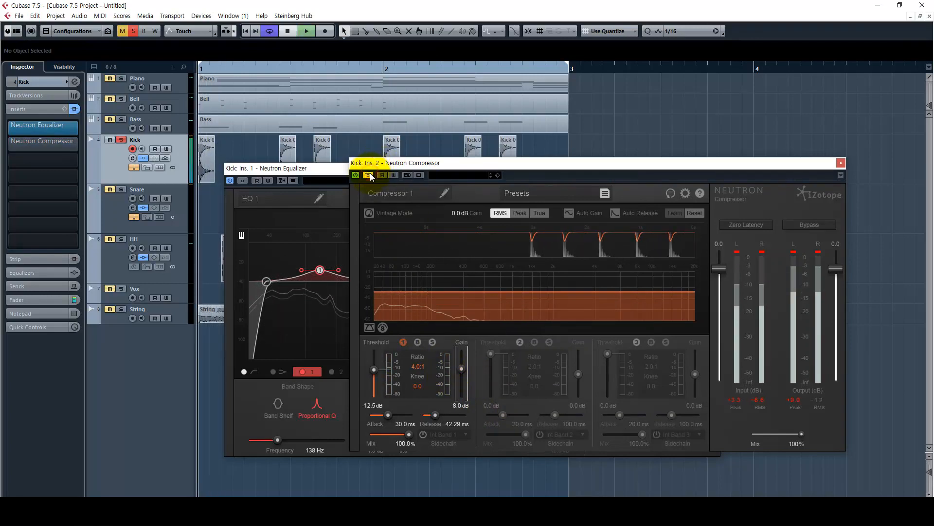
pyautogui.press('space')
pyautogui.click(369, 176)
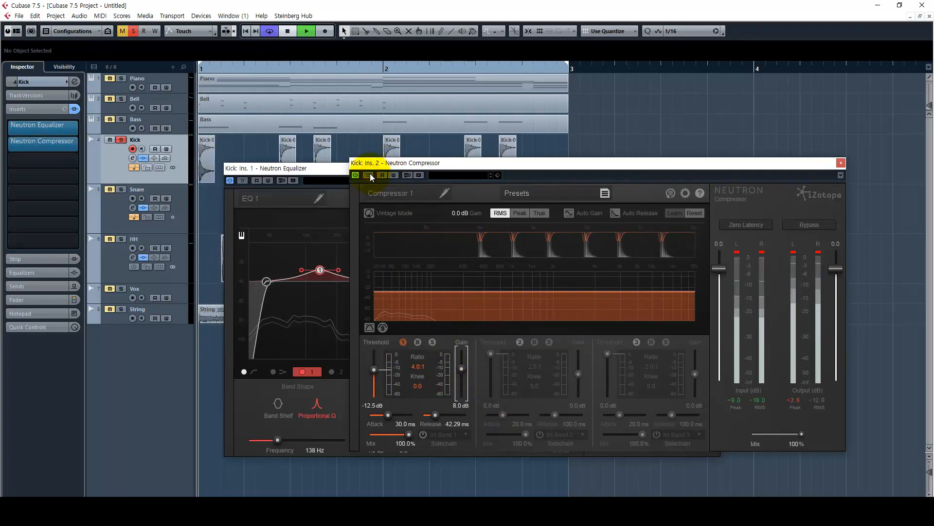
pyautogui.click(841, 163)
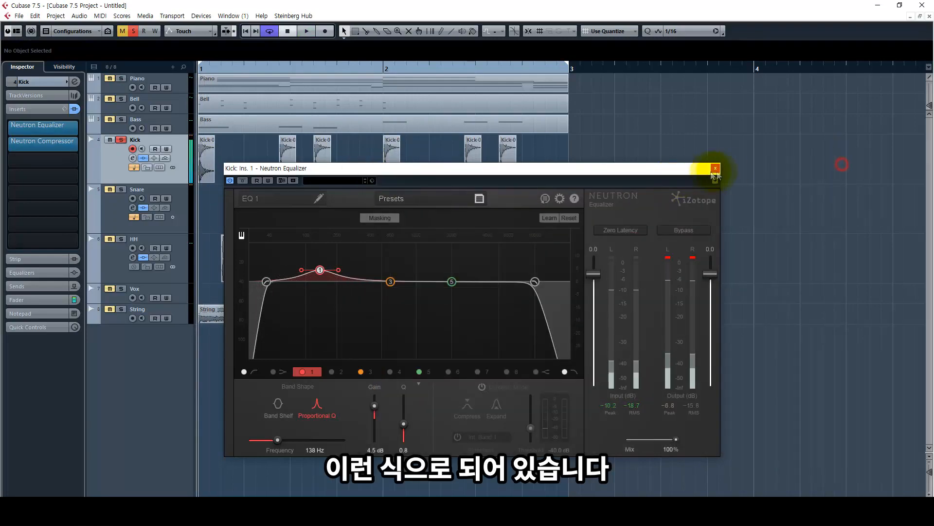
pyautogui.click(716, 167)
# Select the Snare track and all of its audio events.
pyautogui.click(117, 212)
pyautogui.moveTo(219, 216); pyautogui.dragTo(607, 226)
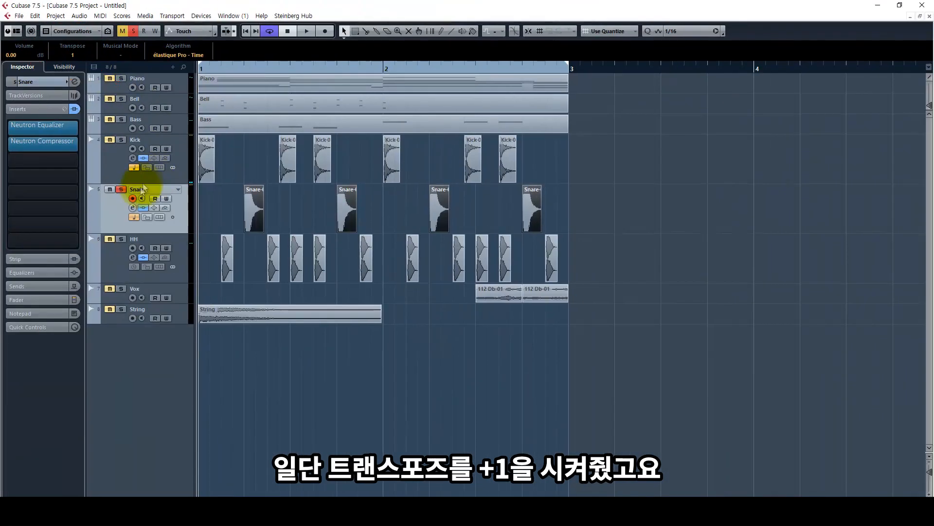
# Open the Snare track's Neutron Equalizer and Neutron Compressor, with the equalizer window in front.
pyautogui.click(71, 208)
pyautogui.click(67, 144)
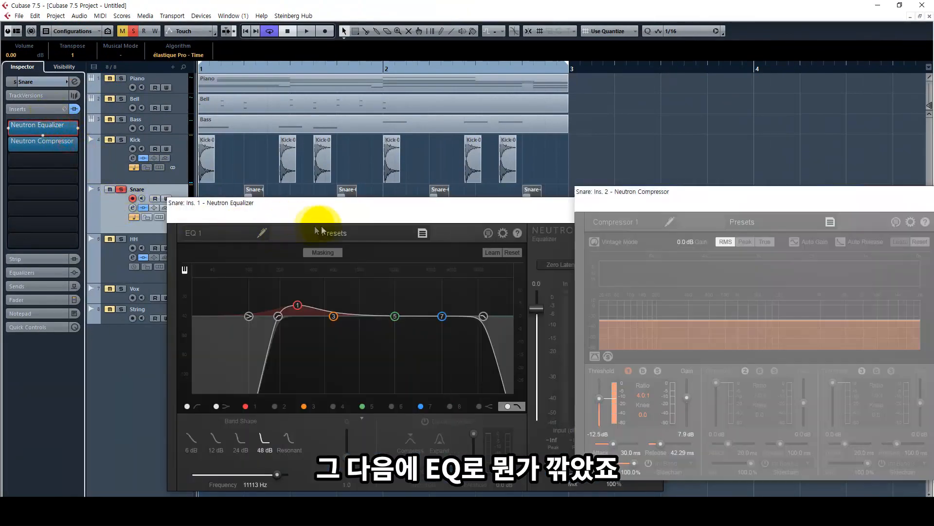
pyautogui.click(595, 203)
pyautogui.moveTo(515, 204); pyautogui.dragTo(573, 159)
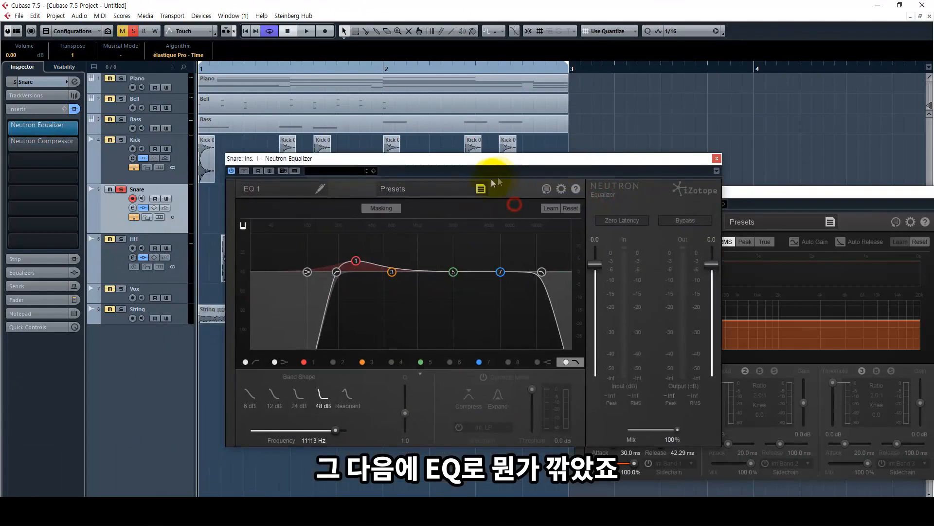
# Play the snare from its first hit and compare it with the Neutron Equalizer bypassed and active.
pyautogui.press('space')
pyautogui.click(242, 67)
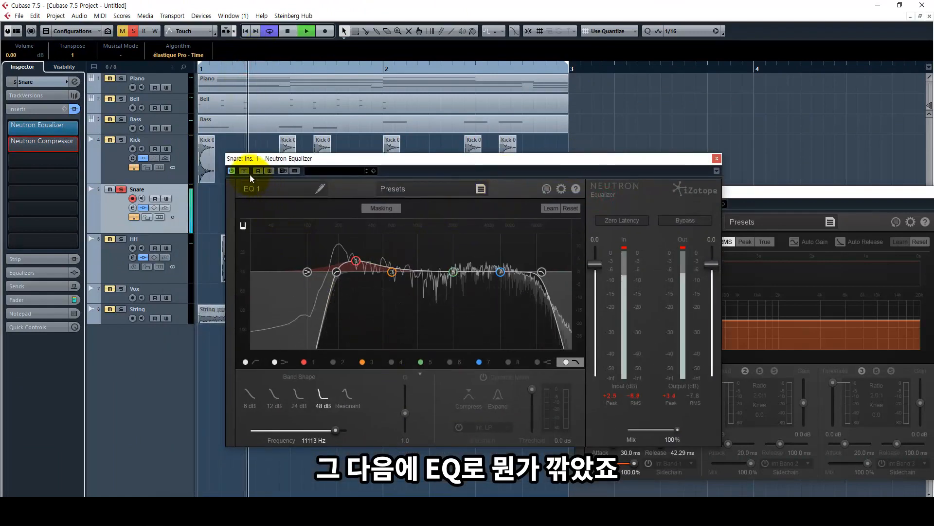
pyautogui.click(254, 186)
pyautogui.moveTo(287, 171); pyautogui.dragTo(411, 174)
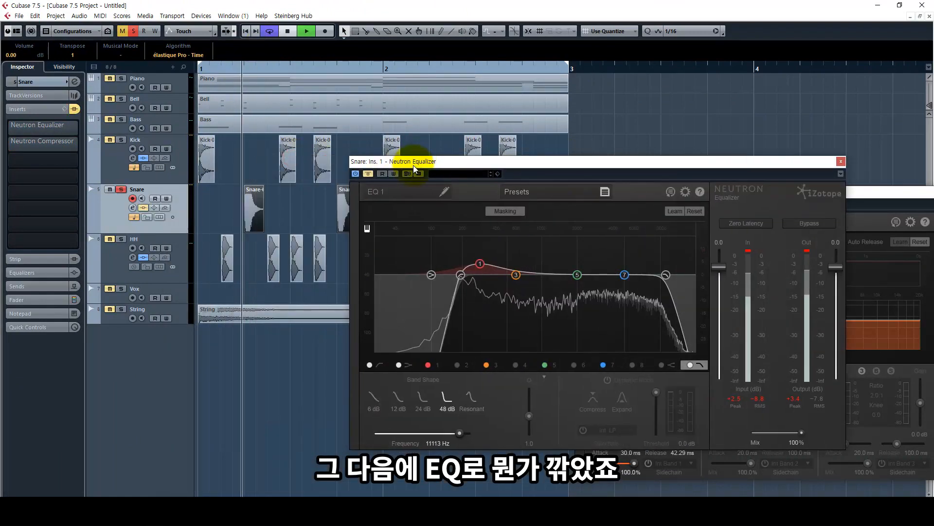
pyautogui.click(368, 174)
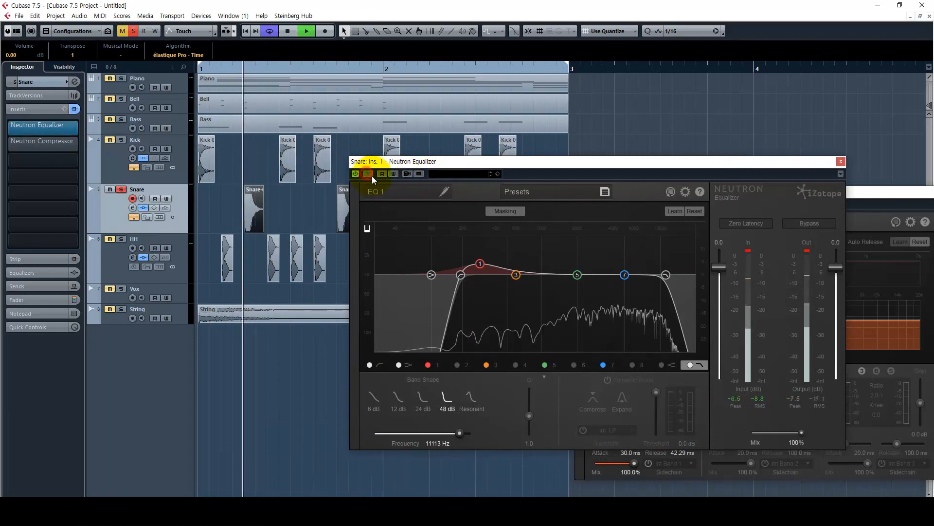
pyautogui.press('space')
pyautogui.press('space')
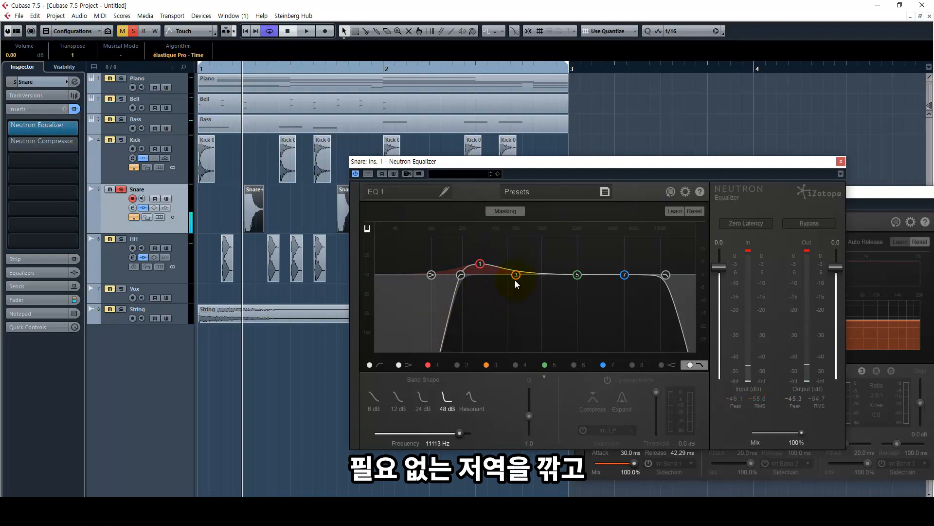
# Try boosting band 5 of the snare's Neutron Equalizer to 9.9 dB at 2279 Hz during playback, and bypass that band.
pyautogui.press('space')
pyautogui.moveTo(577, 275); pyautogui.dragTo(581, 268)
pyautogui.press('space')
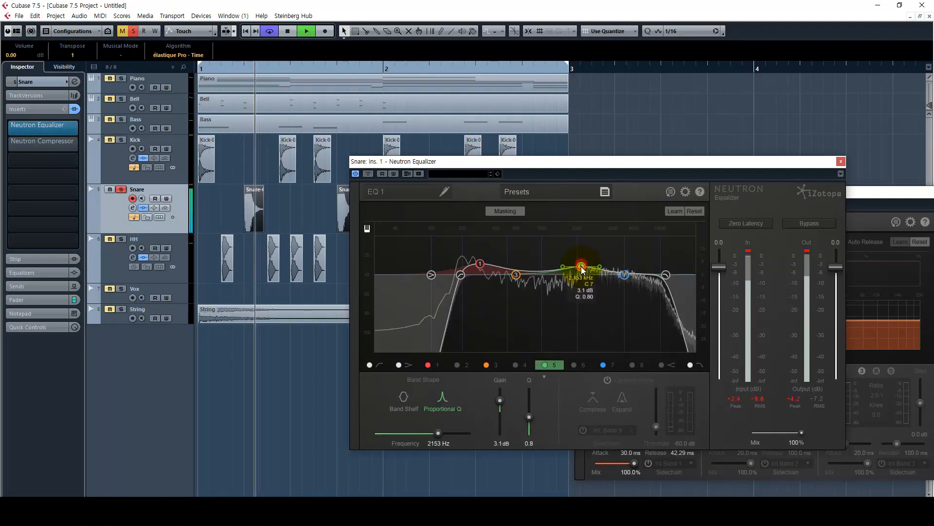
pyautogui.press('space')
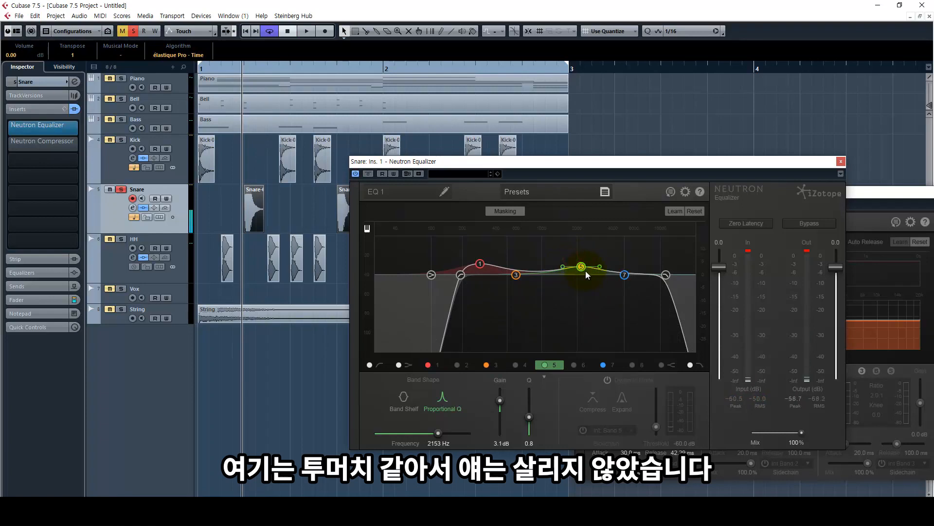
pyautogui.press('space')
pyautogui.moveTo(586, 271); pyautogui.dragTo(587, 250)
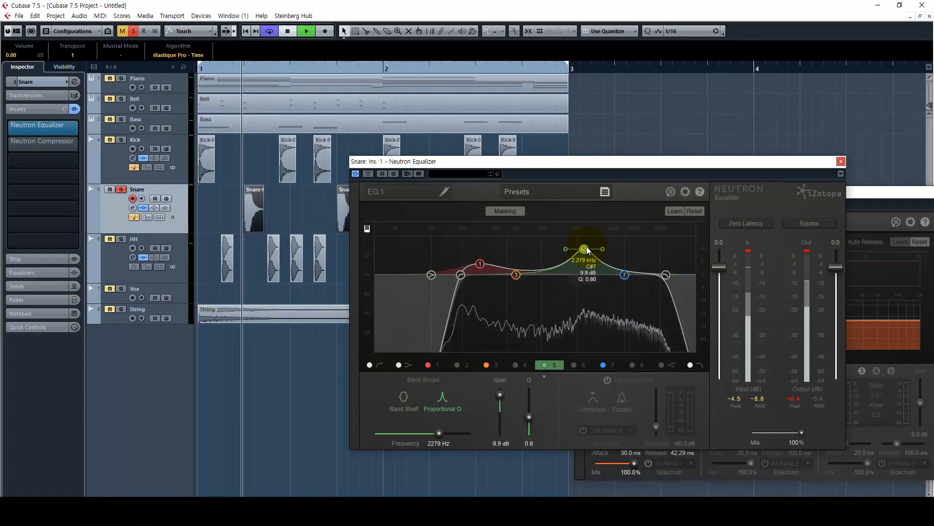
pyautogui.click(544, 364)
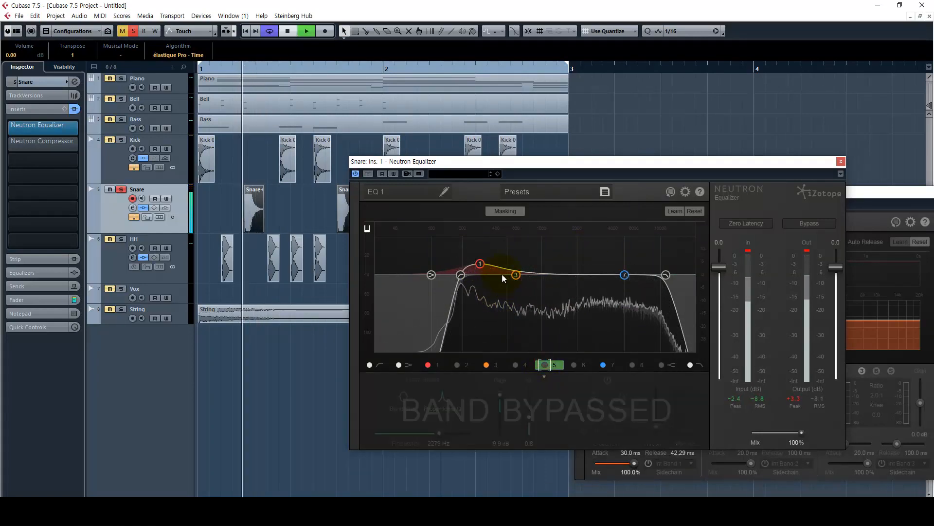
pyautogui.click(479, 264)
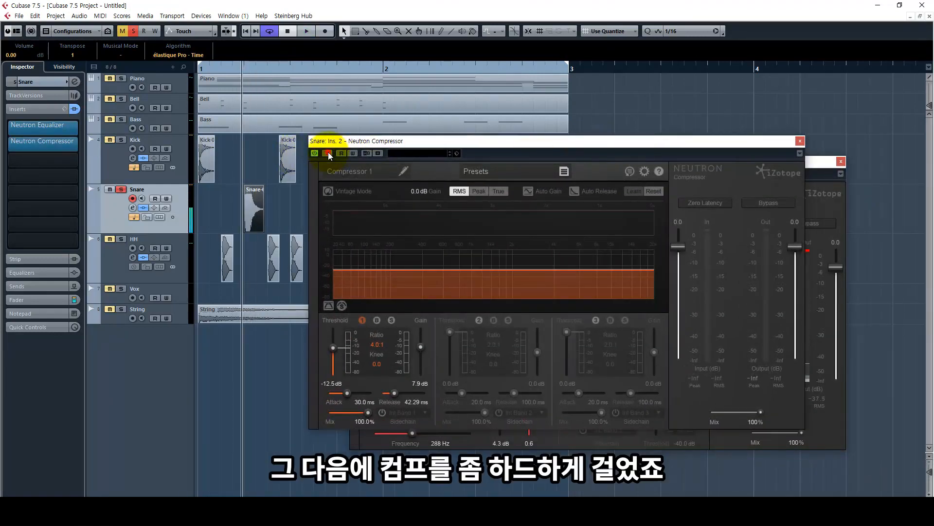
# Play the snare repeatedly from its first hit, comparing it with the Neutron Compressor bypassed and active.
pyautogui.click(328, 154)
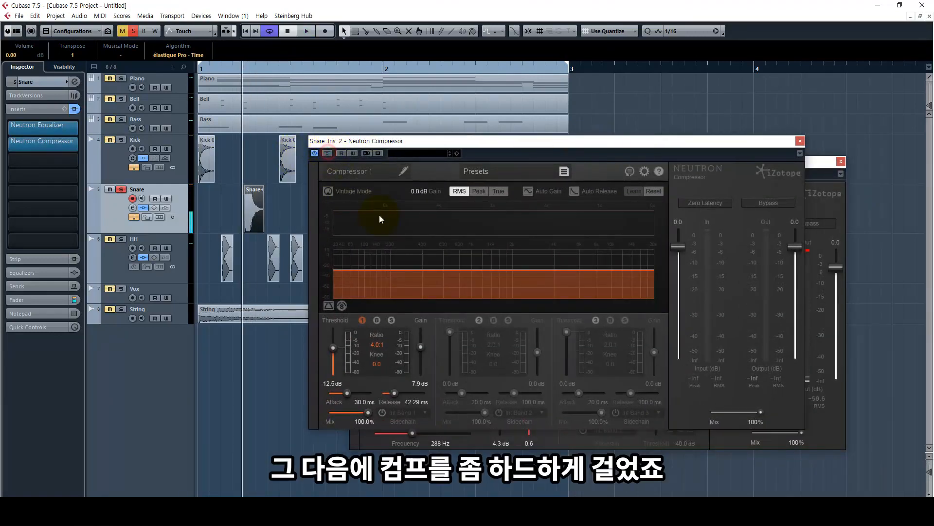
pyautogui.press('space')
pyautogui.press('space')
pyautogui.press('space')
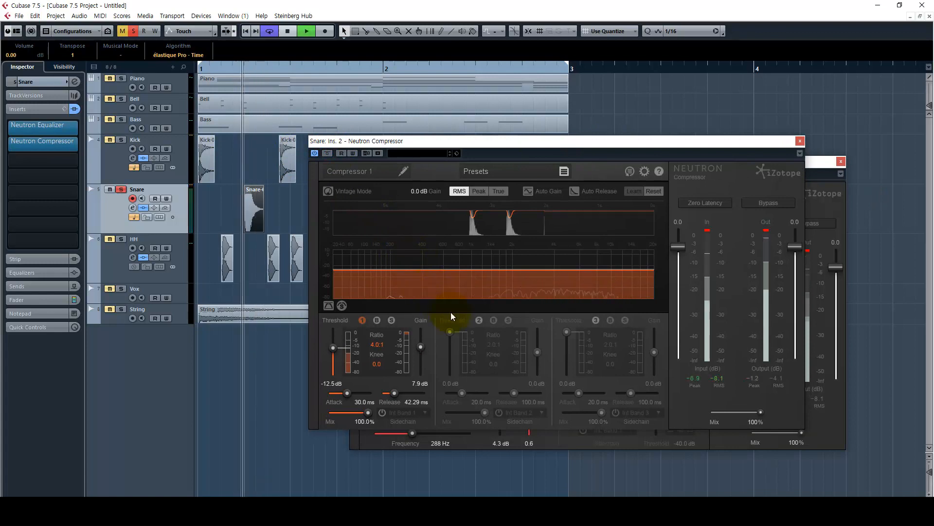
pyautogui.press('space')
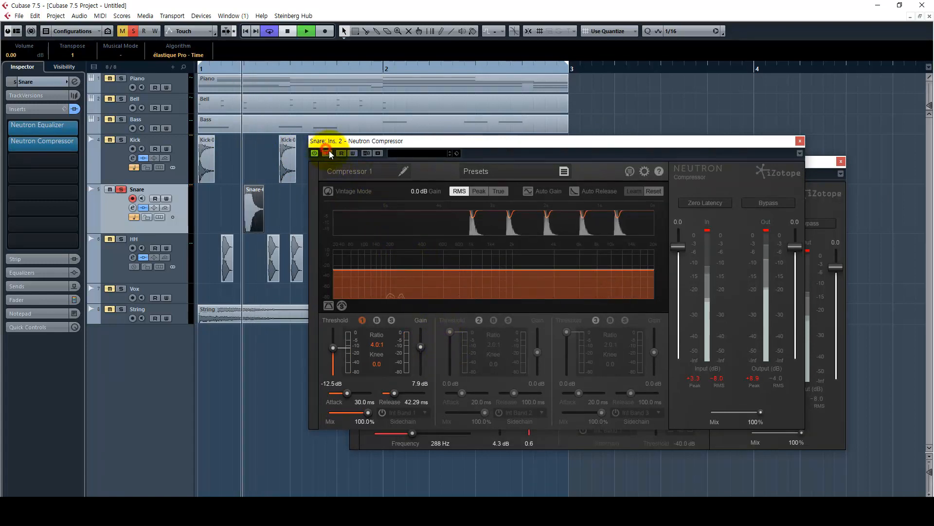
pyautogui.press('space')
pyautogui.press('space')
pyautogui.click(329, 153)
pyautogui.press('space')
pyautogui.press('space')
pyautogui.press('space')
pyautogui.click(329, 153)
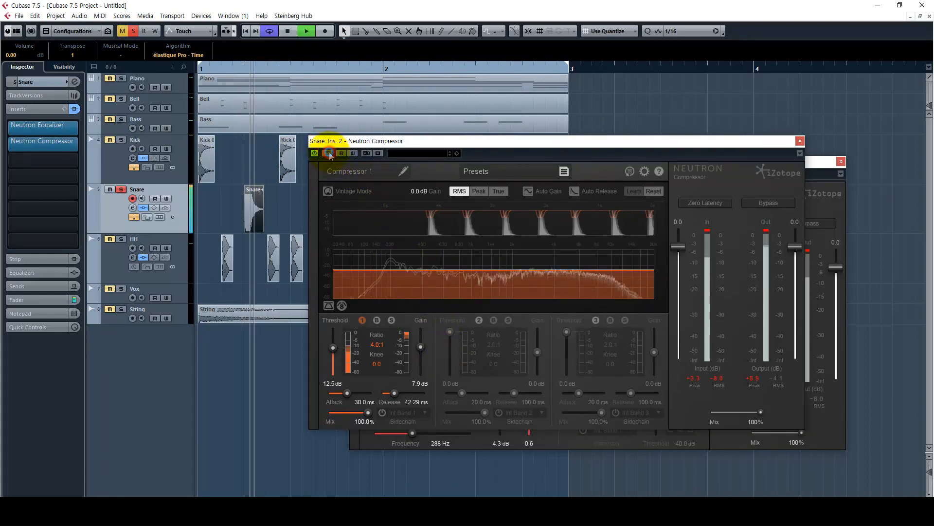
pyautogui.click(147, 199)
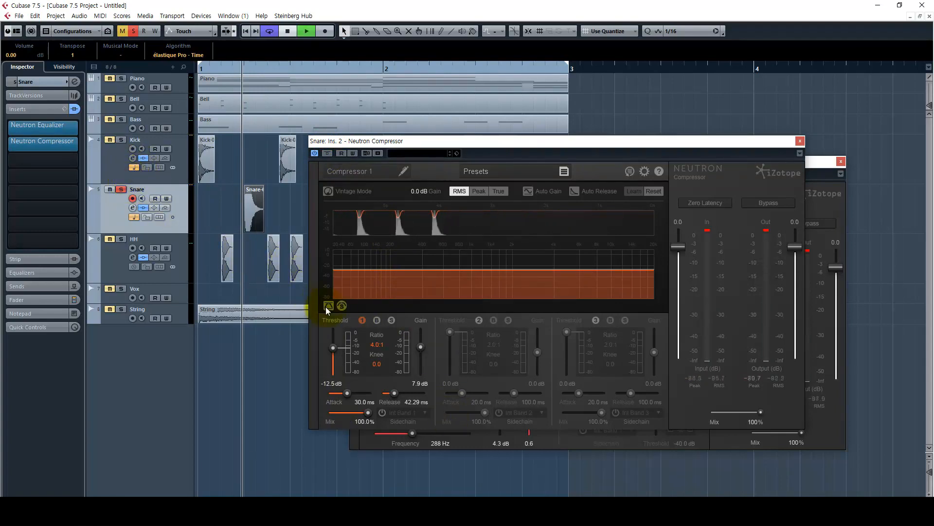
# Close the Snare track's Neutron Compressor and Neutron Equalizer windows and stop playback.
pyautogui.press('space')
pyautogui.click(800, 141)
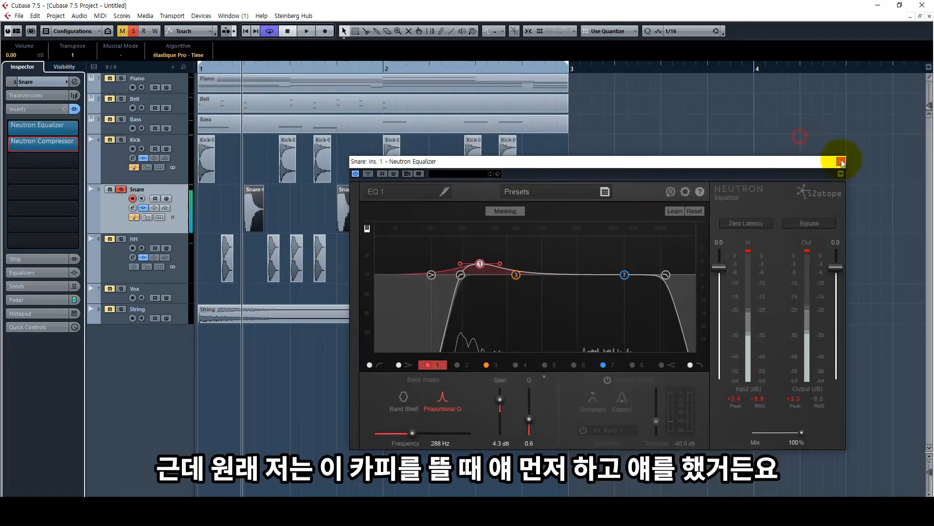
pyautogui.click(841, 161)
pyautogui.press('space')
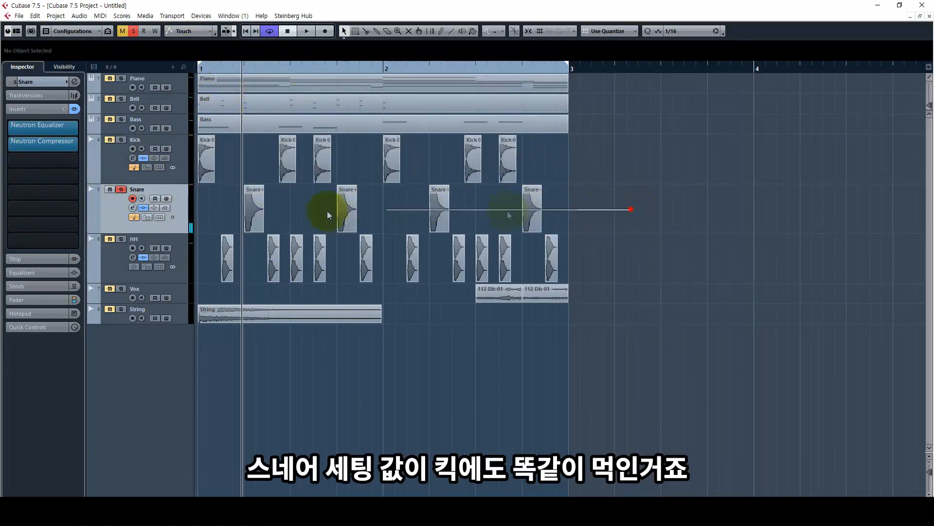
# Solo the Kick and Snare tracks together and play the loop.
pyautogui.moveTo(327, 211); pyautogui.dragTo(236, 208)
pyautogui.moveTo(598, 161); pyautogui.dragTo(194, 129)
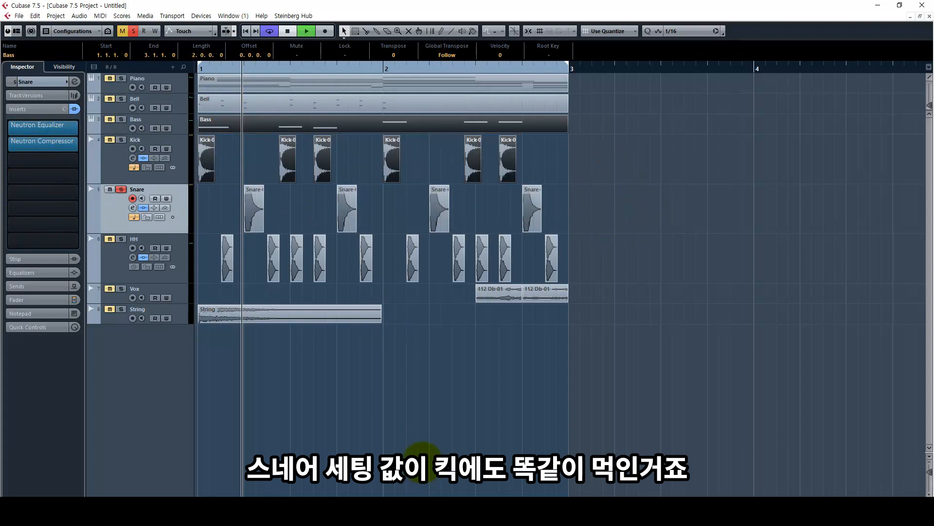
pyautogui.press('space')
pyautogui.press('space')
pyautogui.press('space')
pyautogui.press('space')
pyautogui.press('space')
pyautogui.click(191, 173)
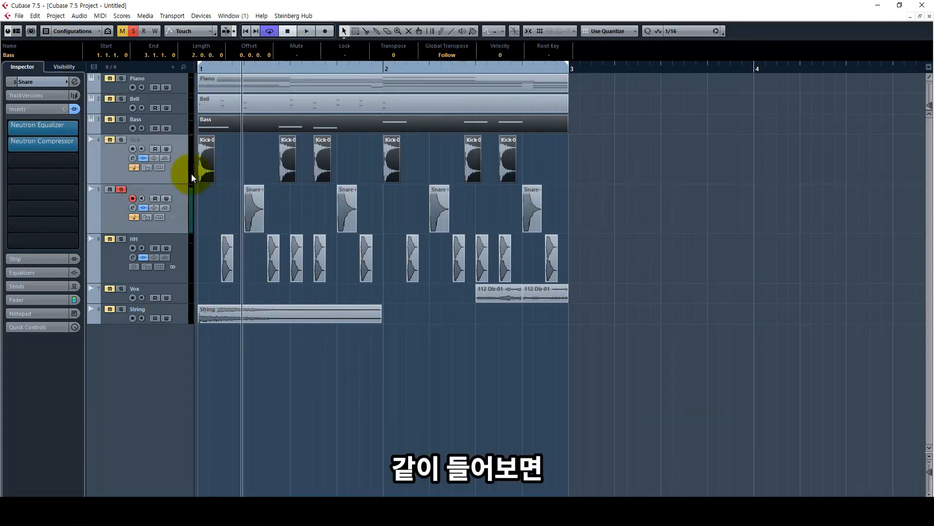
pyautogui.press('space')
pyautogui.click(288, 363)
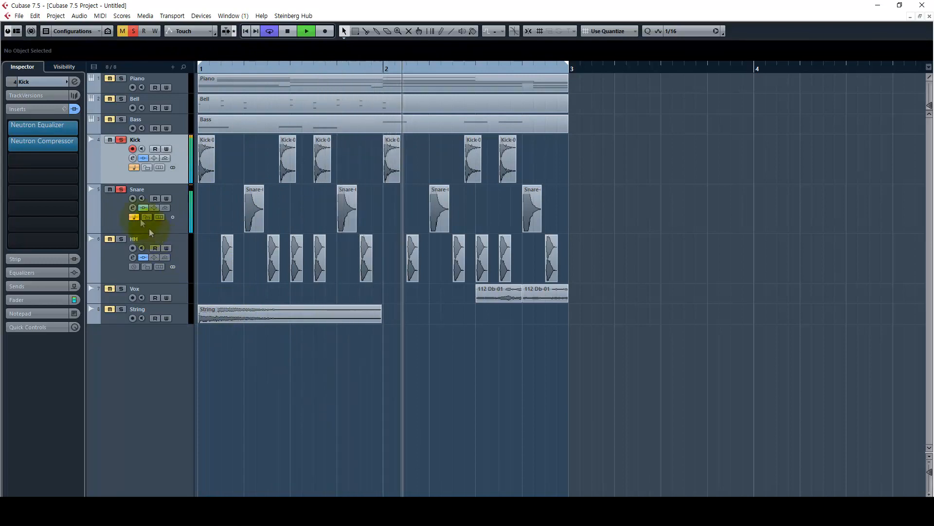
# Compare the kick and snare with the inserts on both tracks bypassed and reactivated, and stop playback.
pyautogui.click(143, 158)
pyautogui.click(143, 207)
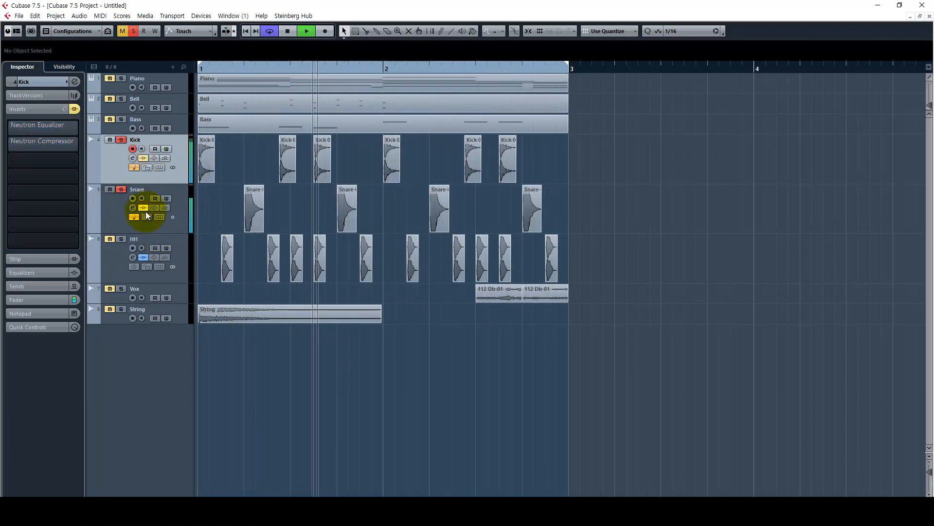
pyautogui.click(145, 208)
pyautogui.click(143, 157)
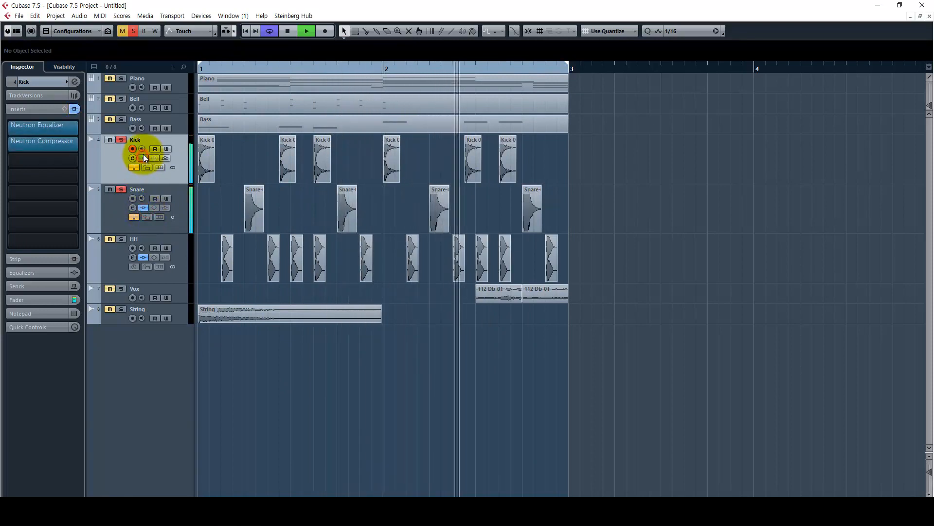
pyautogui.press('space')
# Open the soloed HH track's Neutron Equalizer and Neutron Compressor and listen to the hi-hat.
pyautogui.click(116, 269)
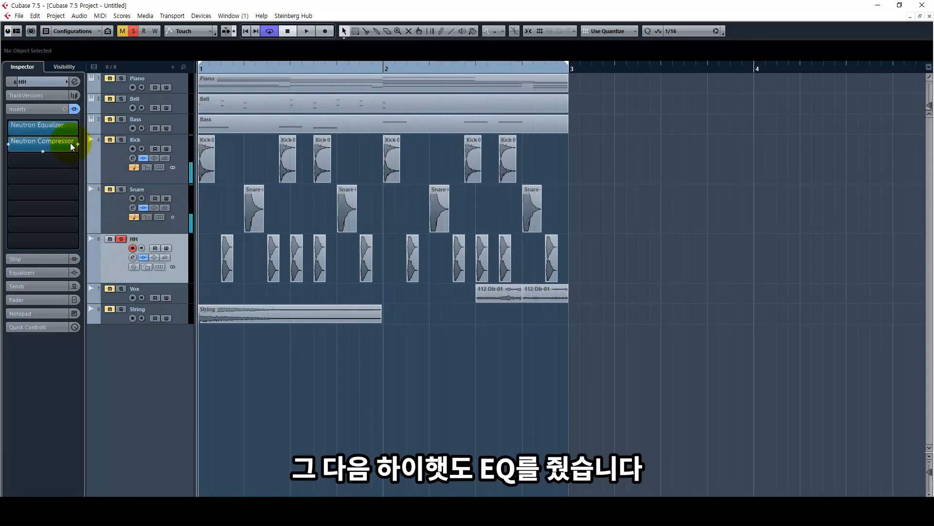
pyautogui.click(70, 142)
pyautogui.click(66, 127)
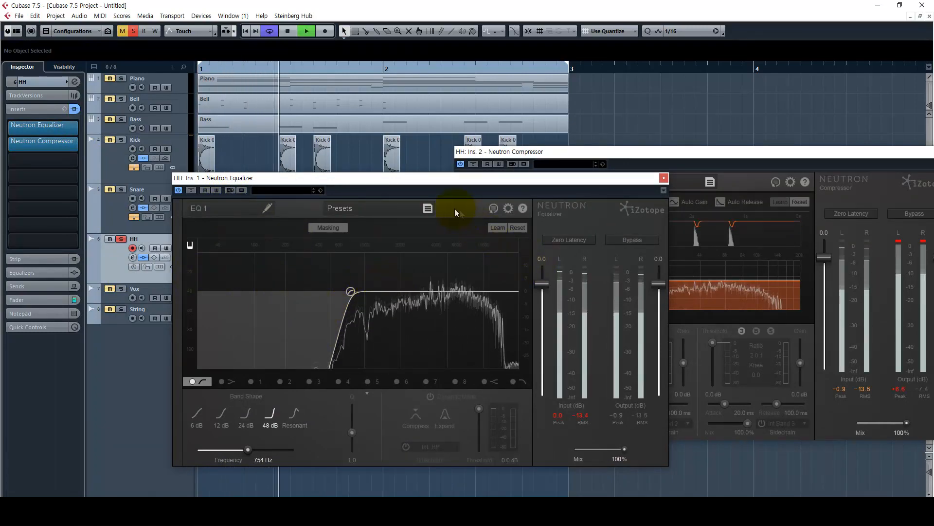
pyautogui.press('space')
# Bring the HH track's Neutron Compressor forward to examine its settings, and close both plug-in windows.
pyautogui.click(484, 154)
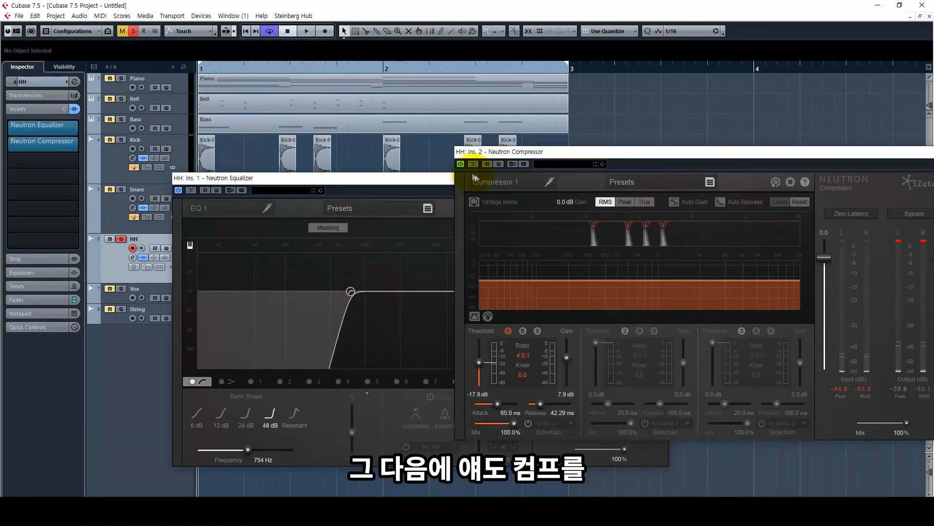
pyautogui.moveTo(524, 153); pyautogui.dragTo(349, 140)
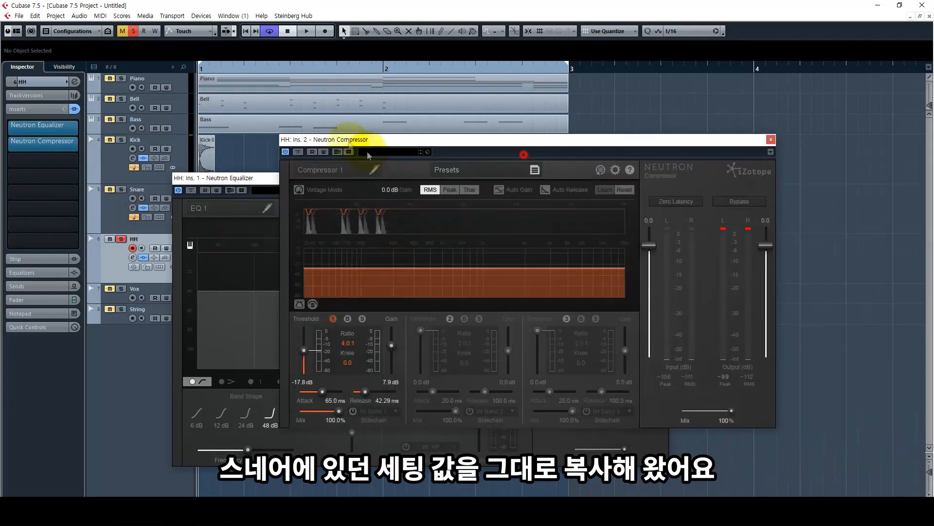
pyautogui.click(771, 139)
pyautogui.click(664, 177)
# Place an extra HH-01 (2) event before the first hi-hat to compare waveforms, and delete it.
pyautogui.press('h')
pyautogui.press('h')
pyautogui.press('h')
pyautogui.press('h')
pyautogui.press('h')
pyautogui.press('h')
pyautogui.press('h')
pyautogui.press('h')
pyautogui.press('h')
pyautogui.press('h')
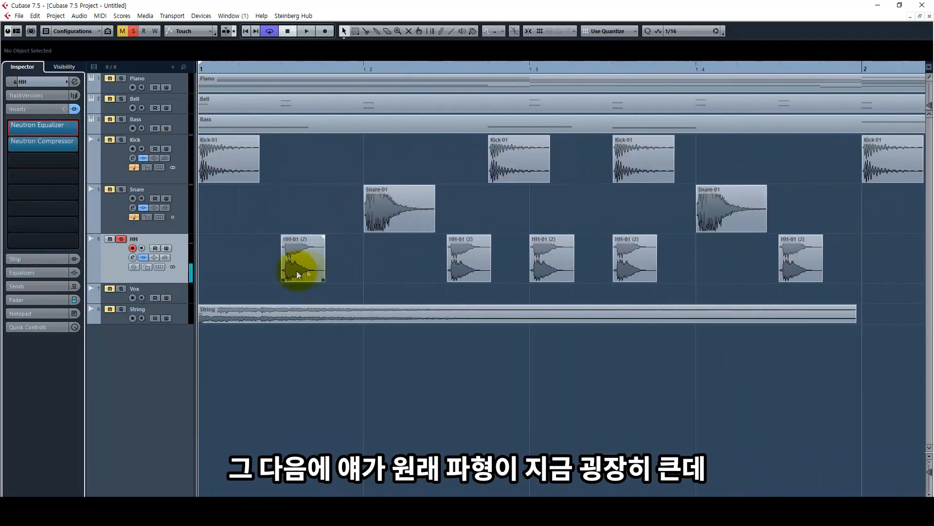
pyautogui.moveTo(384, 267); pyautogui.dragTo(257, 276)
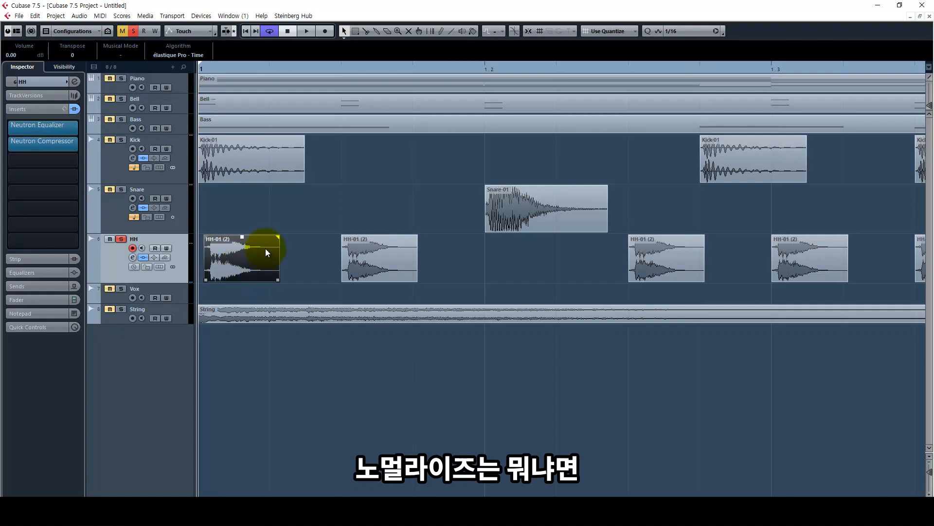
pyautogui.press('Delete')
# Try a Normalize maximum of -3.00 dB on the first HH-01 (2) event, cancel the processing, and play the hi-hat.
pyautogui.moveTo(293, 213); pyautogui.dragTo(412, 267)
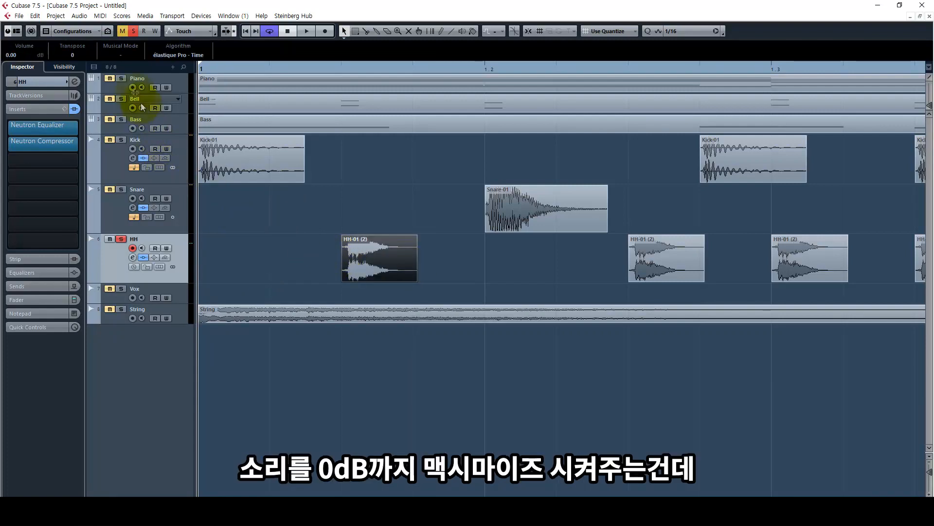
pyautogui.click(80, 16)
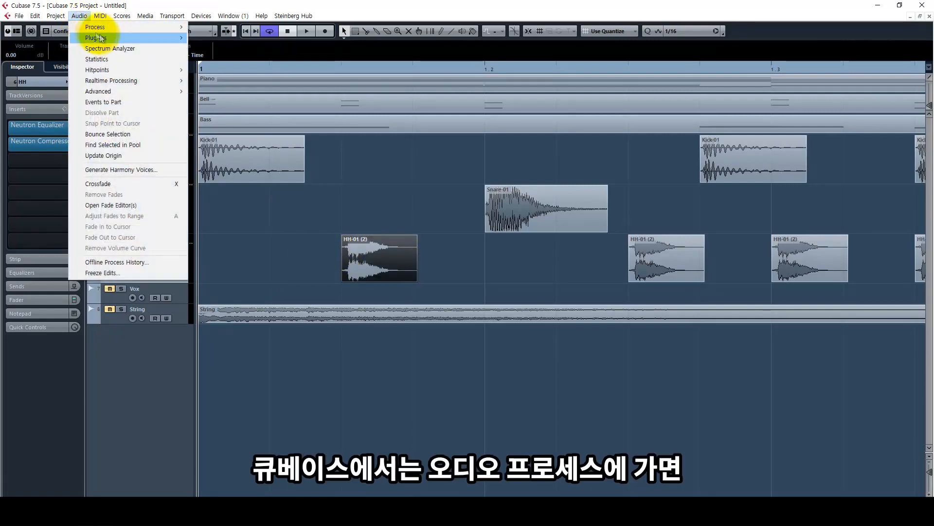
pyautogui.moveTo(85, 27)
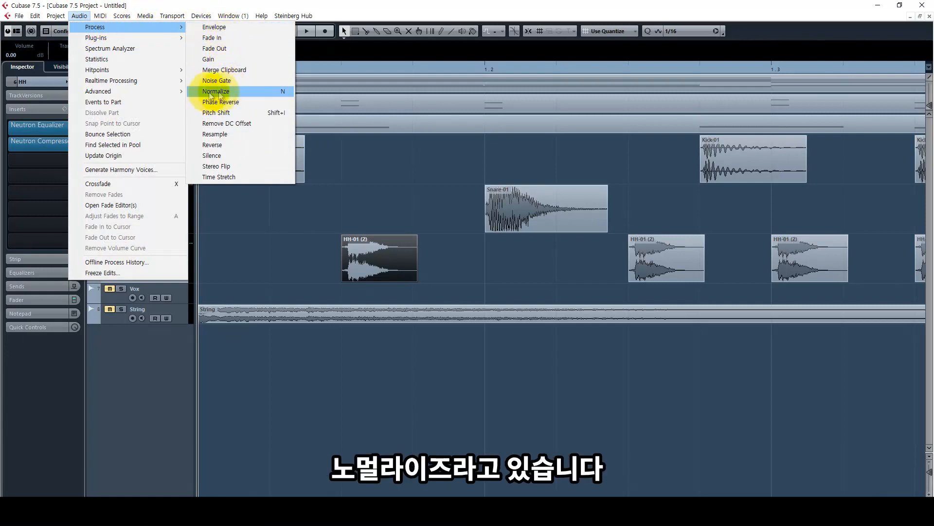
pyautogui.click(195, 91)
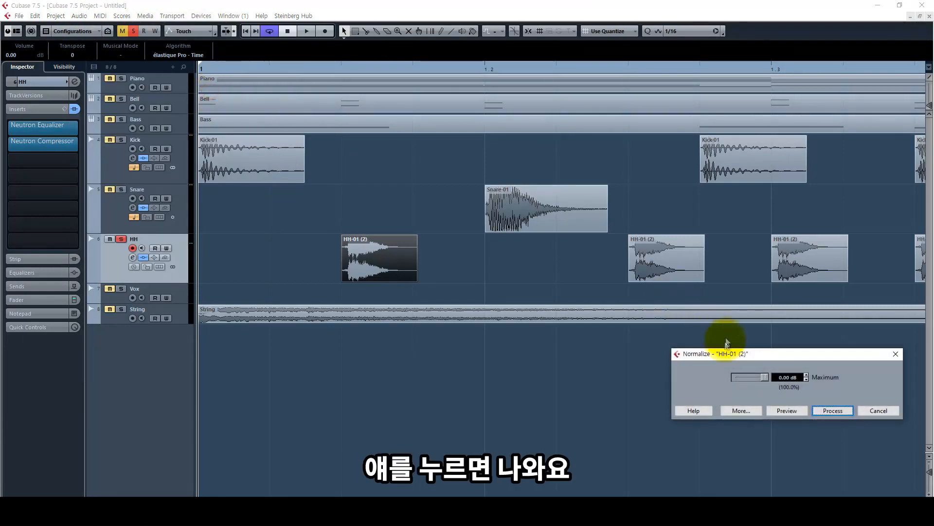
pyautogui.moveTo(715, 356); pyautogui.dragTo(372, 158)
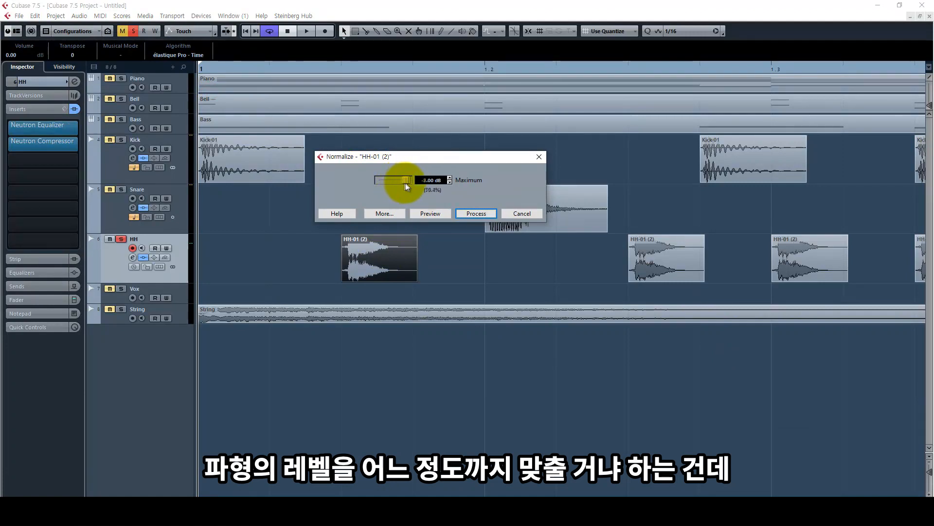
pyautogui.click(514, 214)
pyautogui.click(434, 247)
pyautogui.press('space')
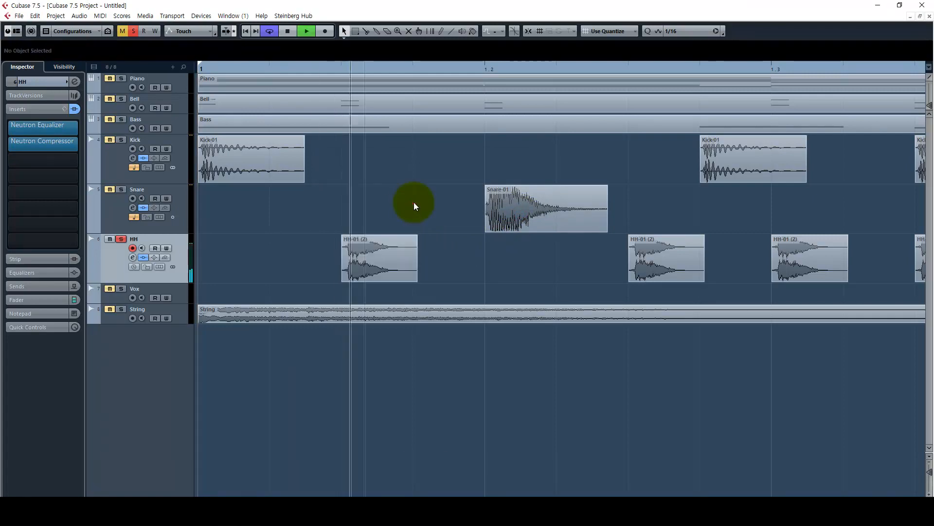
# Solo the Snare and Kick tracks along with HH and listen to the complete drum pattern.
pyautogui.press('space')
pyautogui.click(170, 225)
pyautogui.click(182, 159)
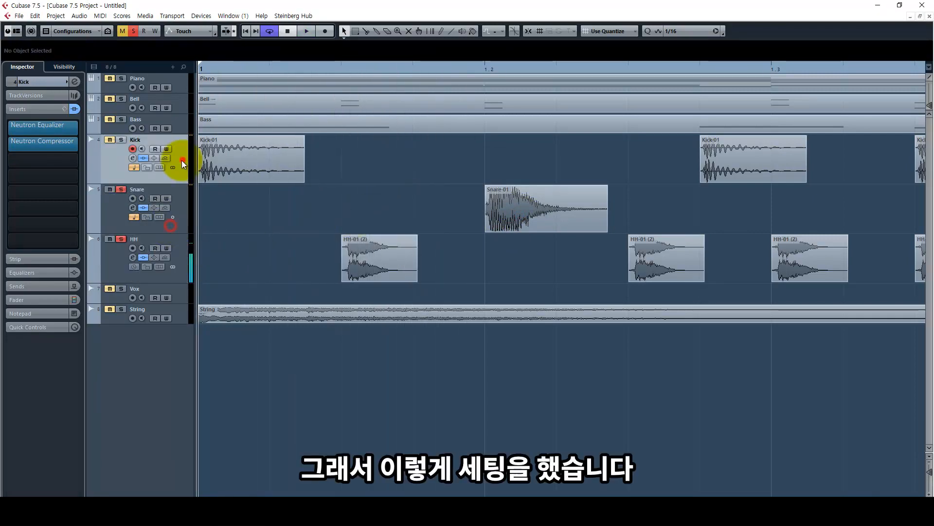
pyautogui.press('s')
pyautogui.press('g')
pyautogui.press('g')
pyautogui.press('g')
pyautogui.press('g')
pyautogui.press('space')
pyautogui.press('g')
pyautogui.press('g')
pyautogui.press('g')
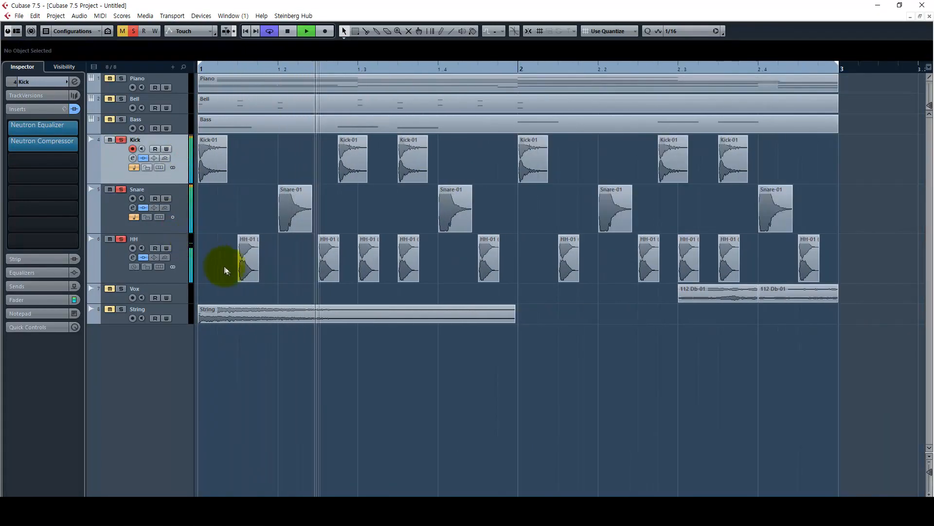
pyautogui.press('g')
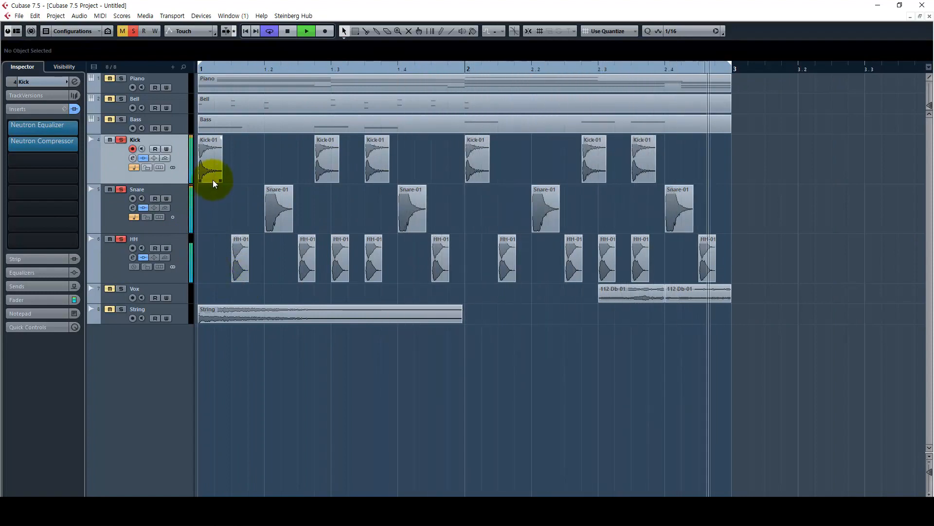
# Turn off solo on the Kick, Snare and HH tracks and reduce their track heights.
pyautogui.keyDown('shift'); pyautogui.click(178, 259); pyautogui.keyUp('shift')
pyautogui.press('s')
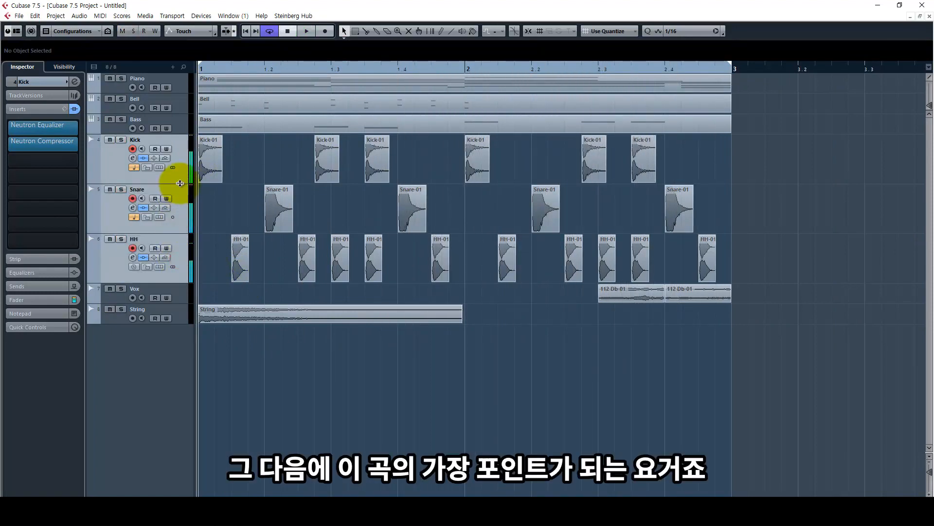
pyautogui.moveTo(180, 183); pyautogui.dragTo(177, 155)
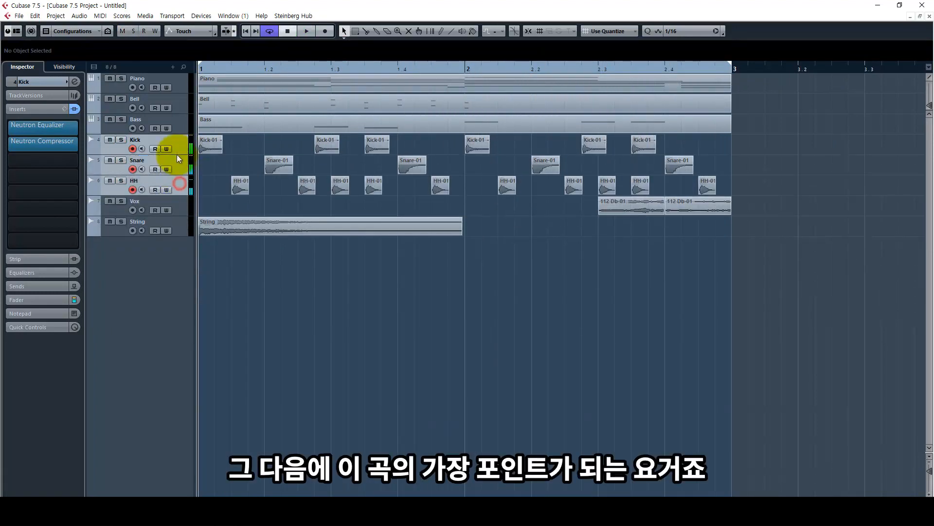
# Enlarge and solo the Vox track, and listen to its two 112 Db-01 events from 2.3.
pyautogui.click(180, 208)
pyautogui.moveTo(179, 215); pyautogui.dragTo(178, 303)
pyautogui.click(596, 67)
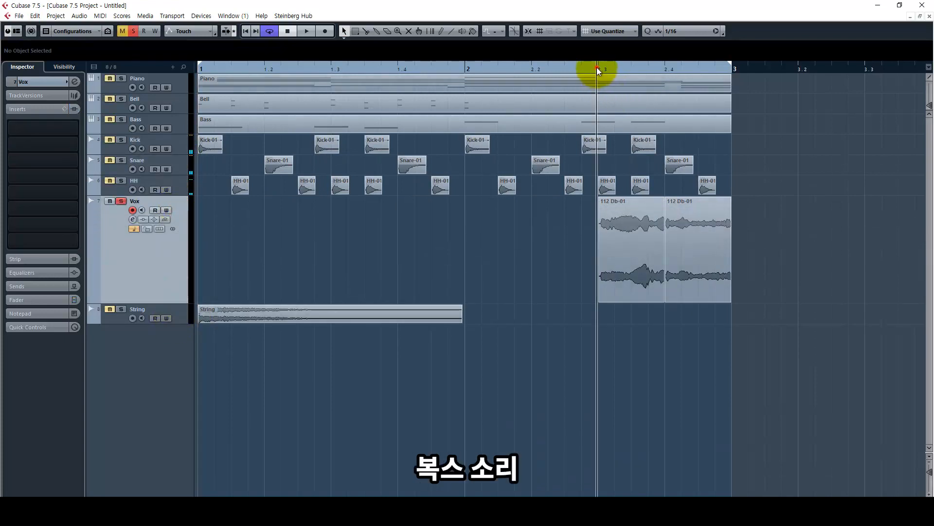
pyautogui.press('space')
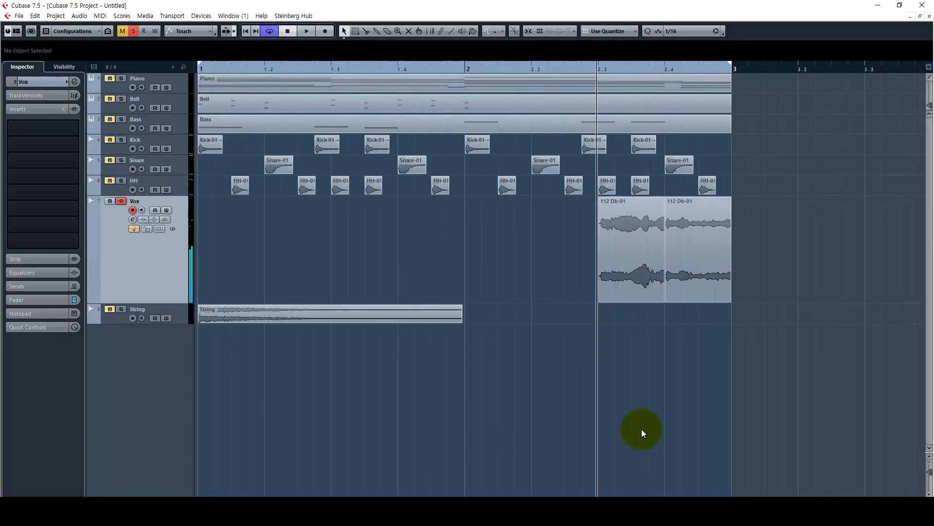
pyautogui.moveTo(771, 347); pyautogui.dragTo(460, 357)
pyautogui.press('space')
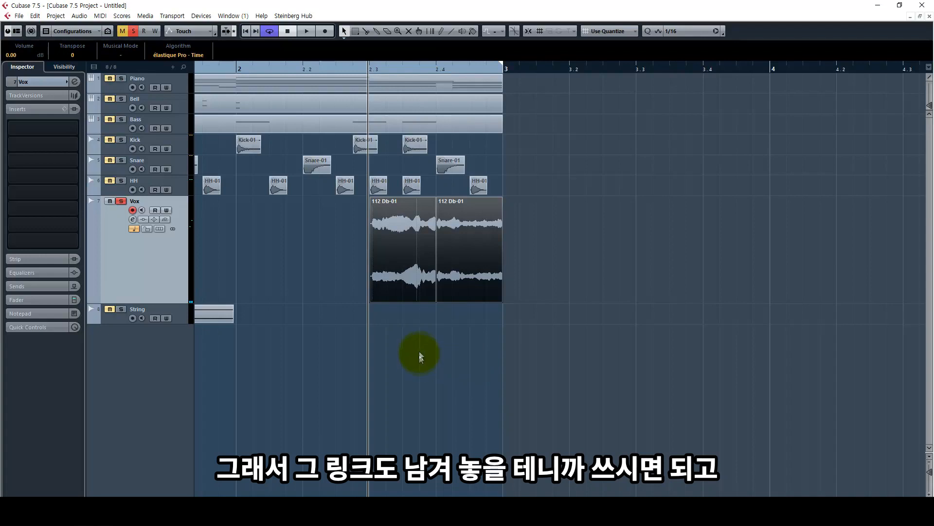
# Copy a 112 Db-01 event to bar 4, extend the copy to bar 7, and play it from its start.
pyautogui.press('g')
pyautogui.press('g')
pyautogui.moveTo(401, 273); pyautogui.dragTo(667, 299)
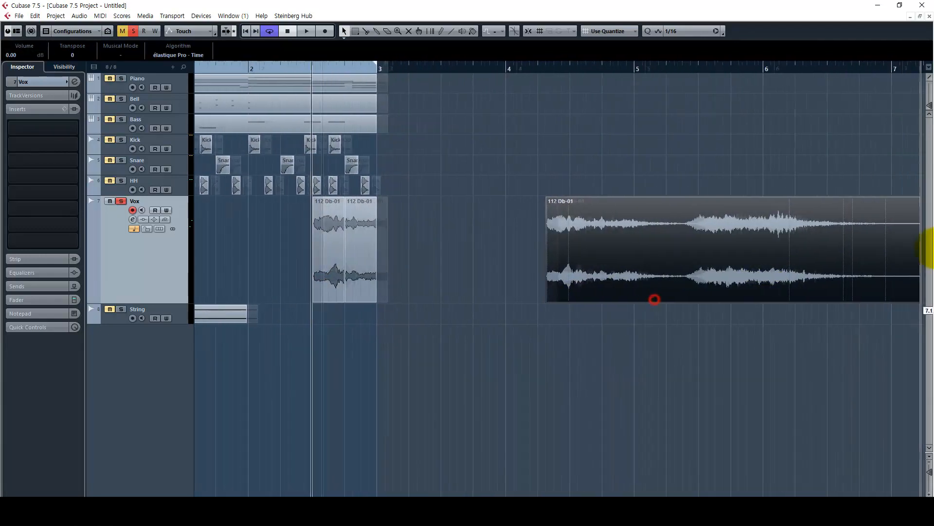
pyautogui.click(391, 68)
pyautogui.press('space')
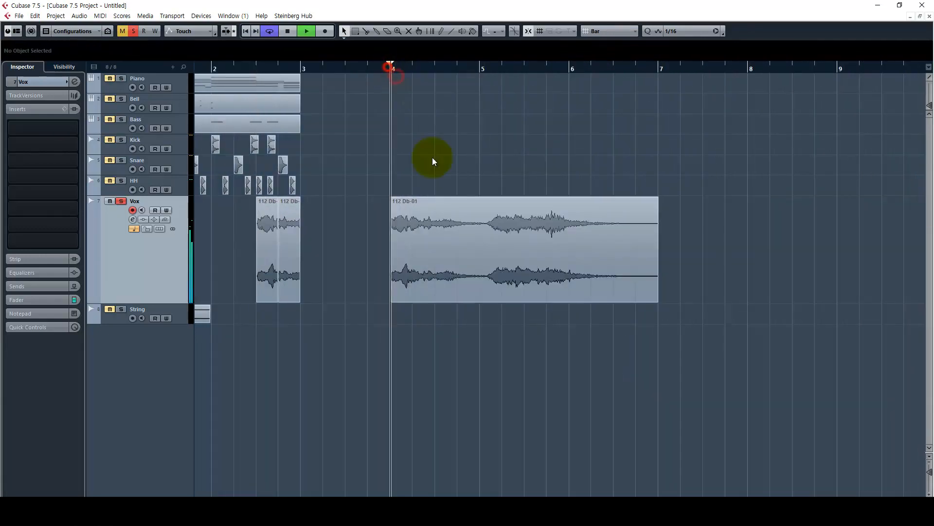
# Extend the copied vocal event to bar 12 and listen to phrases further along the sample.
pyautogui.moveTo(656, 300); pyautogui.dragTo(931, 302)
pyautogui.press('g')
pyautogui.press('g')
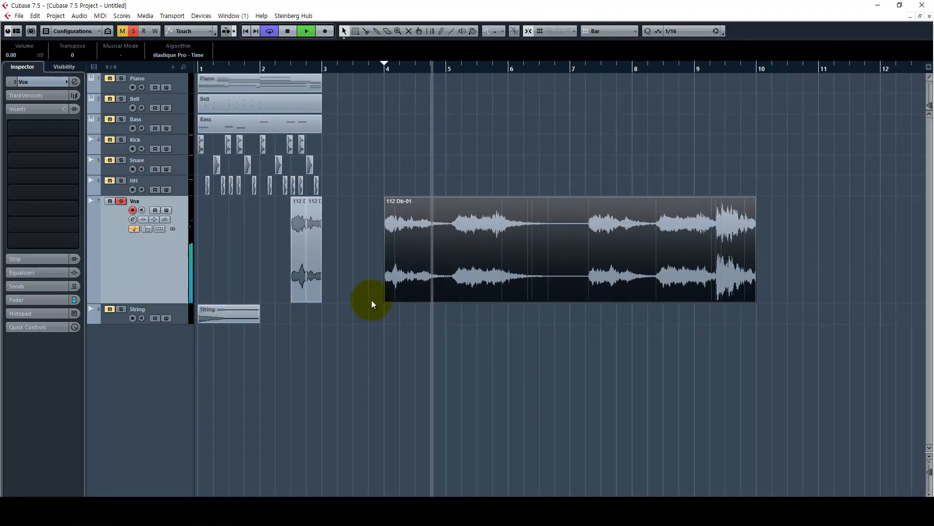
pyautogui.click(386, 297)
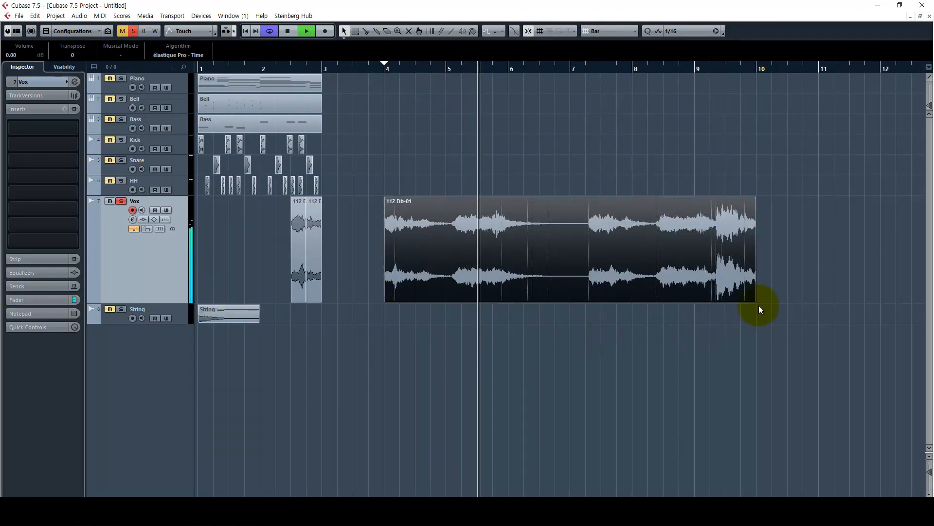
pyautogui.moveTo(753, 299); pyautogui.dragTo(922, 287)
pyautogui.click(587, 66)
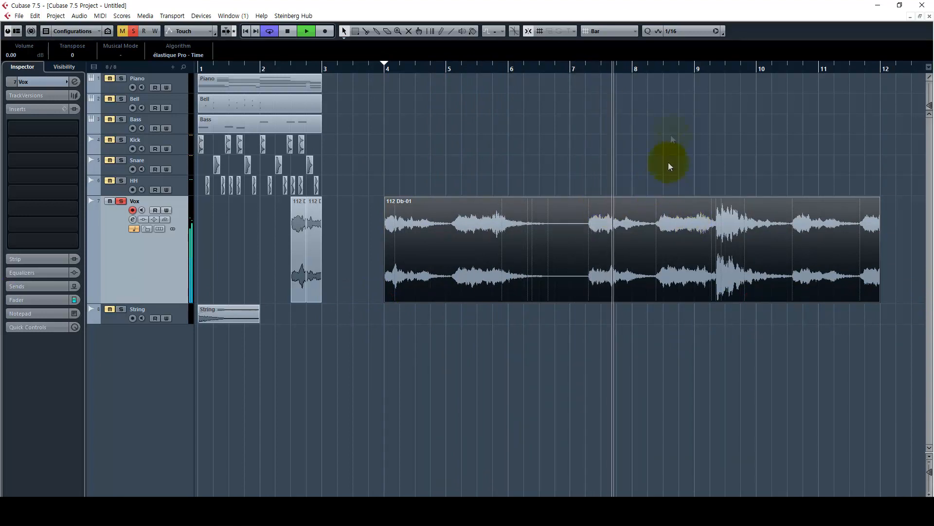
pyautogui.click(659, 67)
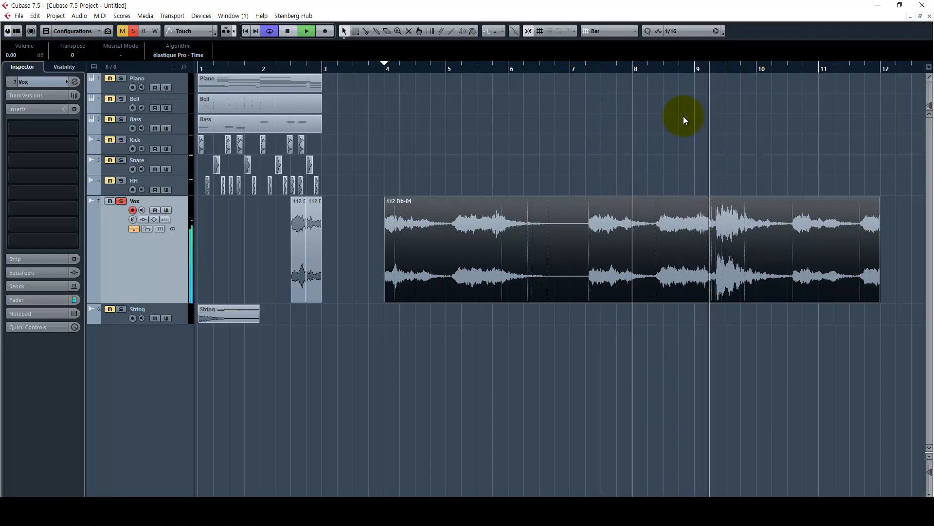
pyautogui.press('space')
# Split the copied vocal event at bar 5 and delete everything after the split.
pyautogui.press('h')
pyautogui.keyDown('alt'); pyautogui.click(698, 240); pyautogui.keyUp('alt')
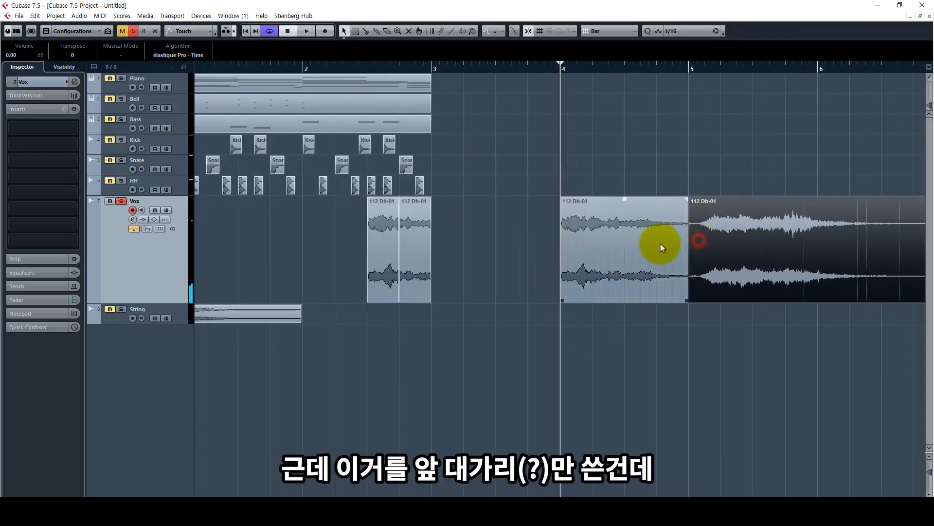
pyautogui.press('Delete')
# Move the two original vocal events to bar 1 and the one-bar copy to 2.3, using the Use Quantize grid.
pyautogui.moveTo(651, 244); pyautogui.dragTo(579, 261)
pyautogui.moveTo(459, 259); pyautogui.dragTo(186, 239)
pyautogui.moveTo(492, 247); pyautogui.dragTo(313, 246)
pyautogui.moveTo(392, 236); pyautogui.dragTo(258, 238)
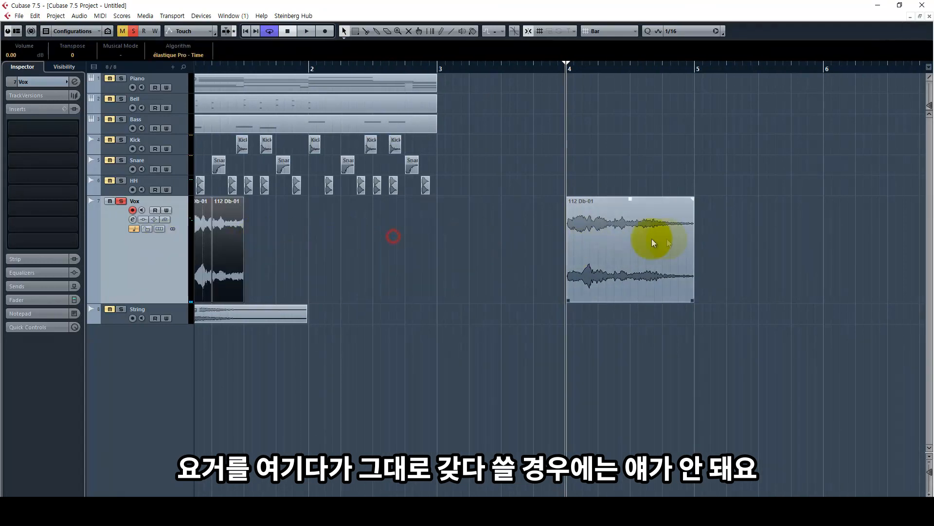
pyautogui.moveTo(667, 238); pyautogui.dragTo(592, 241)
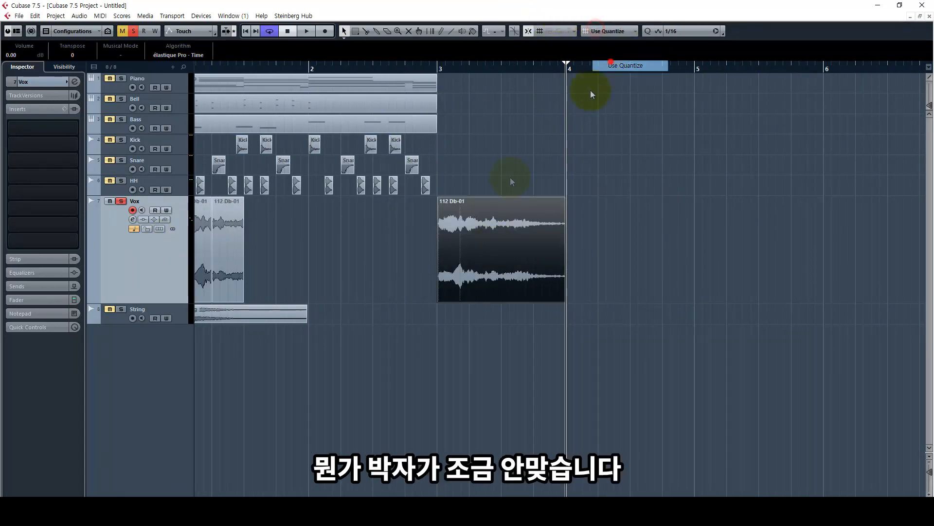
pyautogui.moveTo(463, 265); pyautogui.dragTo(399, 267)
pyautogui.press('l')
pyautogui.press('h')
pyautogui.press('space')
pyautogui.press('space')
# Split the vocal copy midway between 2.4 and bar 3, and play it.
pyautogui.press('3')
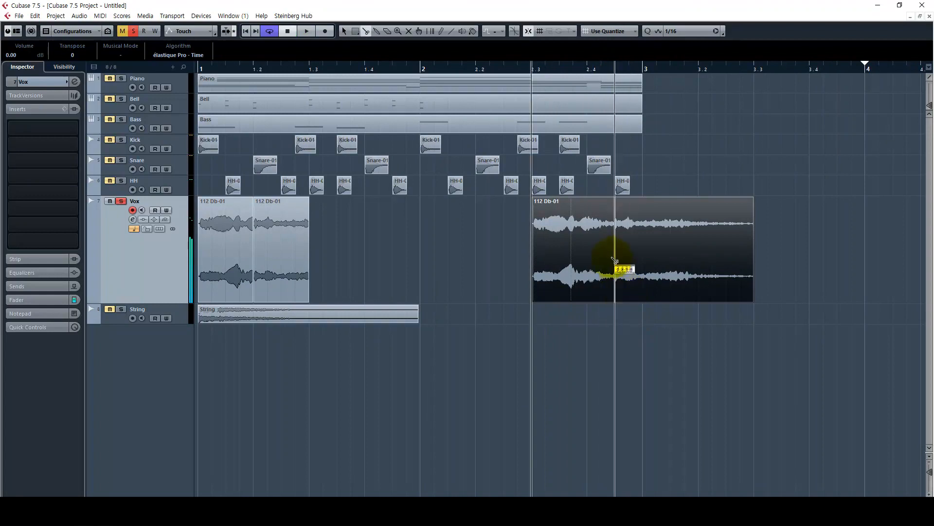
pyautogui.click(615, 260)
pyautogui.press('1')
pyautogui.press('space')
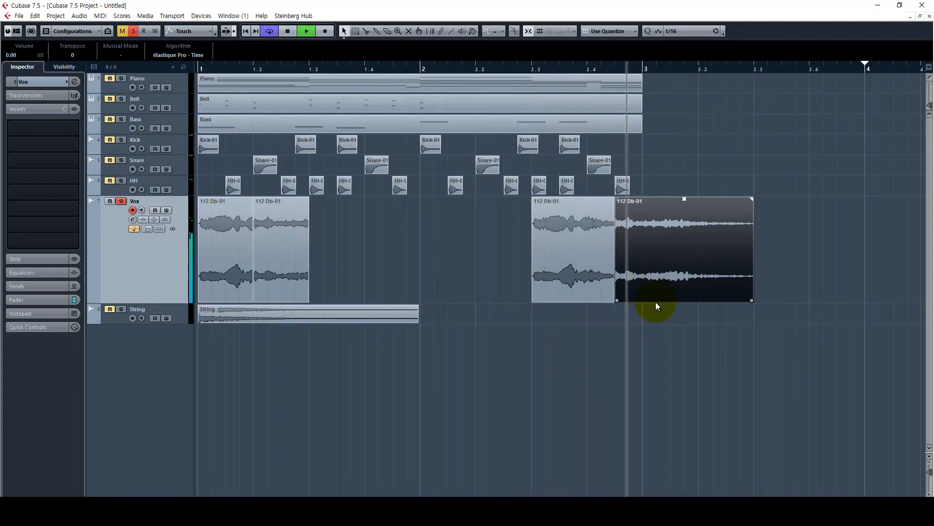
# Split the vocal copy at 2.4, delete the short middle piece, and move the last piece to 2.4.
pyautogui.press('space')
pyautogui.press('3')
pyautogui.click(596, 259)
pyautogui.press('1')
pyautogui.press('Delete')
pyautogui.moveTo(659, 258); pyautogui.dragTo(635, 265)
pyautogui.press('space')
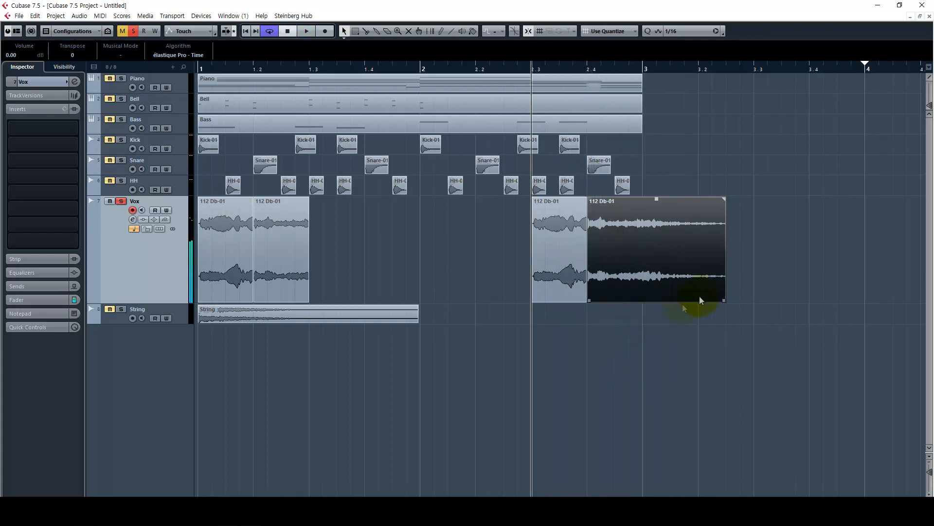
# Trim the last vocal piece to end at bar 3 and play it with Piano and Bell soloed.
pyautogui.moveTo(724, 300); pyautogui.dragTo(642, 300)
pyautogui.click(121, 99)
pyautogui.press('space')
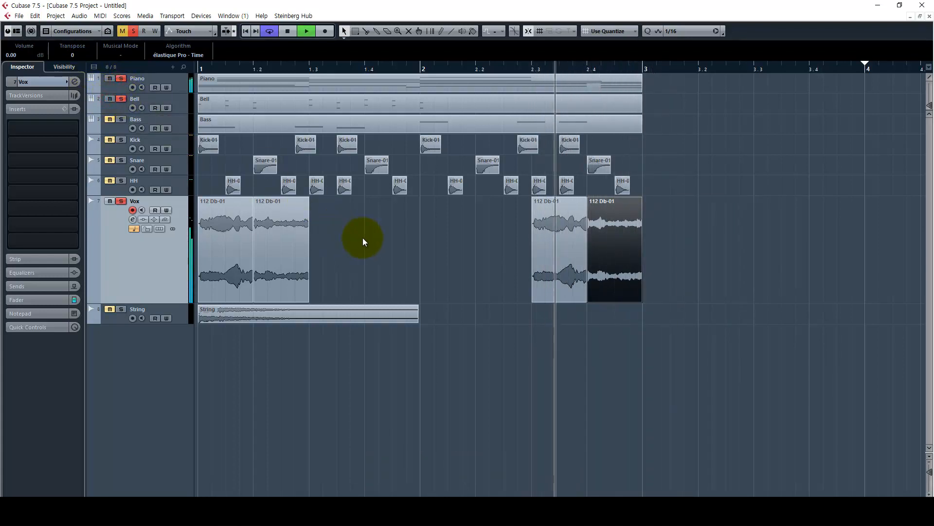
pyautogui.press('space')
# Delete the rebuilt vocal pieces and move the two original 112 Db-01 events back to 2.3.
pyautogui.moveTo(452, 244); pyautogui.dragTo(886, 258)
pyautogui.press('Delete')
pyautogui.moveTo(410, 263); pyautogui.dragTo(228, 258)
pyautogui.moveTo(227, 254); pyautogui.dragTo(563, 272)
# Set the loop range to all events from bar 1 to bar 3 and play it from the start.
pyautogui.press('space')
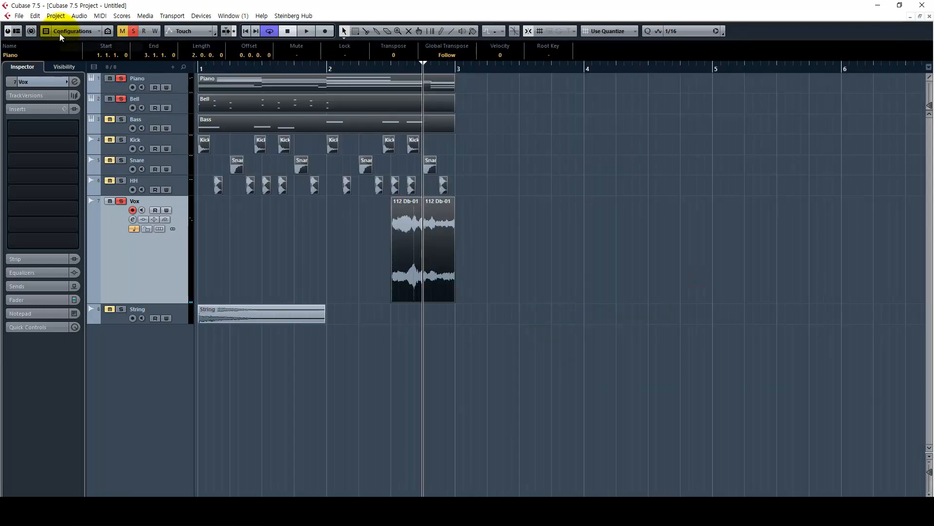
pyautogui.press('p')
pyautogui.press('KP_1')
pyautogui.press('space')
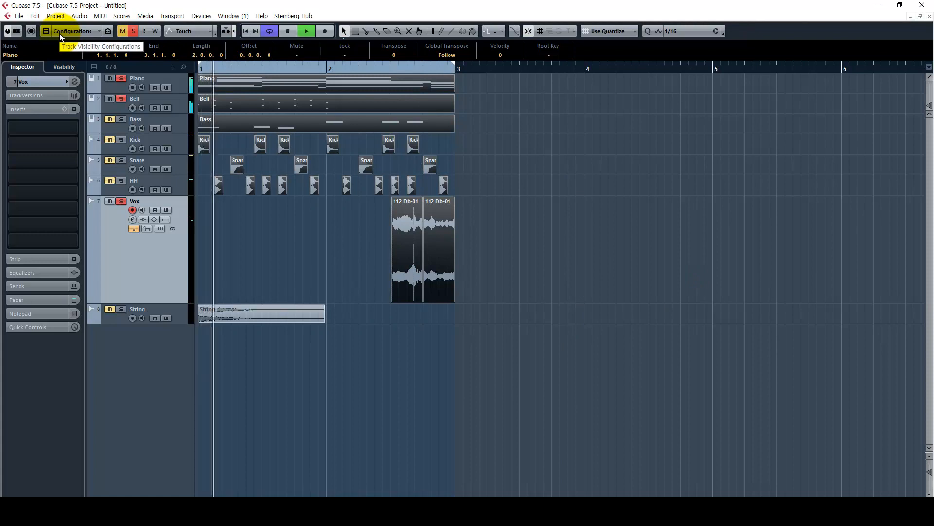
# Turn off solo on the Piano, Bell and Vox tracks and listen to the full mix.
pyautogui.keyDown('ctrl'); pyautogui.click(183, 99); pyautogui.keyUp('ctrl')
pyautogui.keyDown('ctrl'); pyautogui.click(182, 77); pyautogui.keyUp('ctrl')
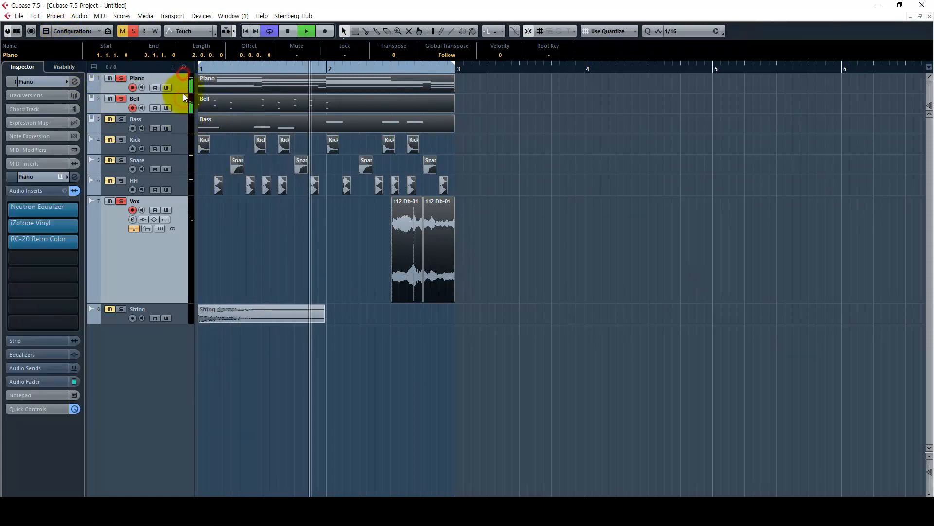
pyautogui.press('s')
pyautogui.click(284, 226)
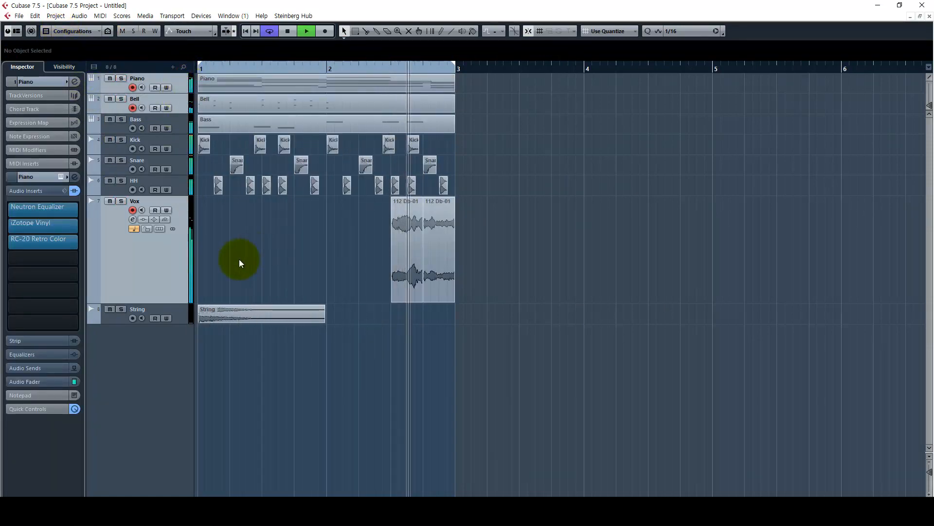
pyautogui.press('space')
# Solo and enlarge the String track, collapse the Vox track, and listen to the String event.
pyautogui.click(180, 311)
pyautogui.press('s')
pyautogui.click(177, 292)
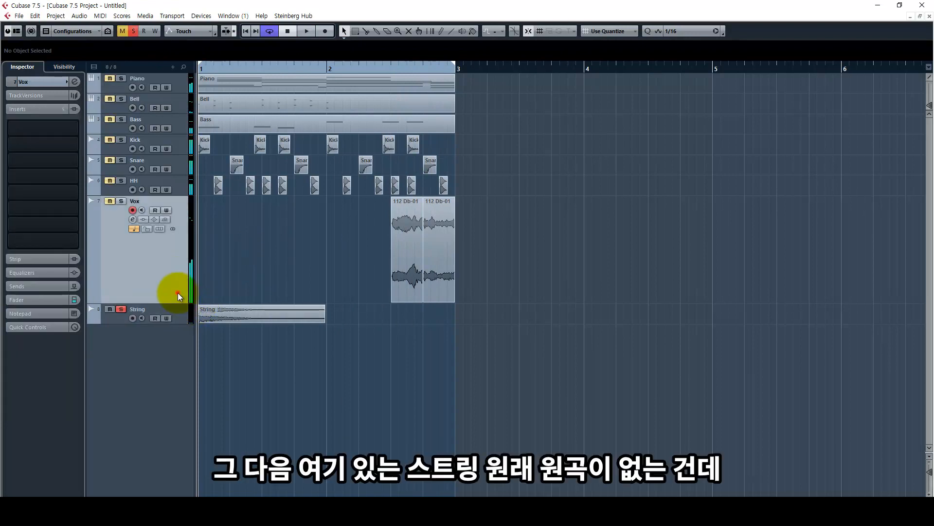
pyautogui.keyDown('shift'); pyautogui.click(181, 88); pyautogui.keyUp('shift')
pyautogui.moveTo(178, 92); pyautogui.dragTo(179, 94)
pyautogui.click(174, 221)
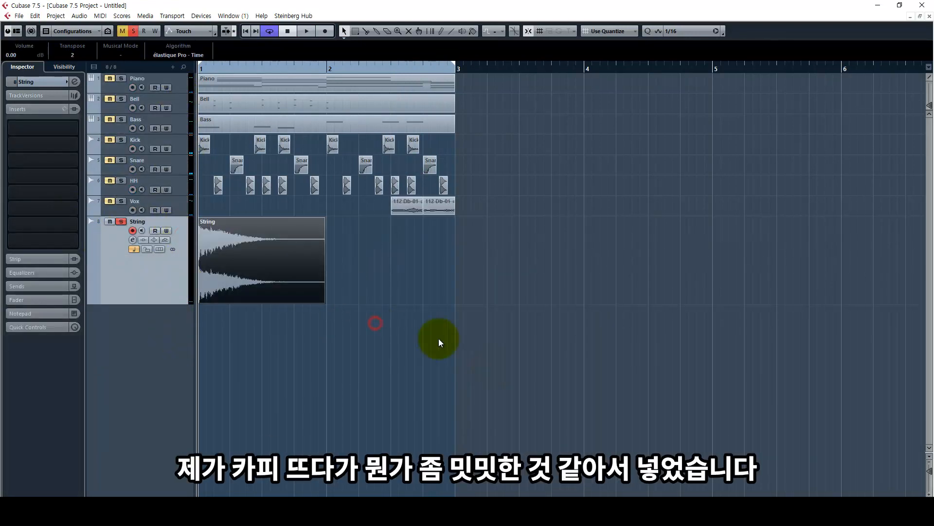
pyautogui.press('space')
pyautogui.press('space')
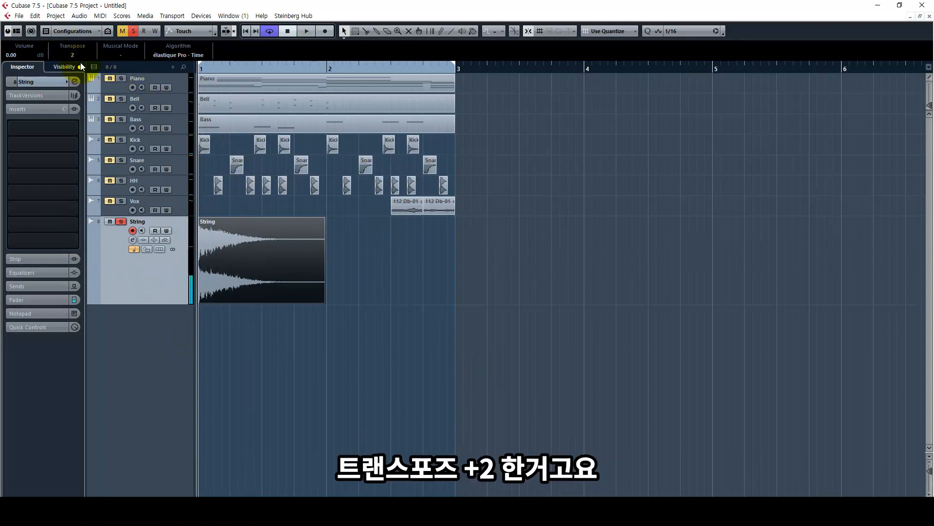
# Set the String event's Transpose to 0 and listen to it at that pitch.
pyautogui.press('h')
pyautogui.press('h')
pyautogui.press('h')
pyautogui.scroll(-2, 82, 57)
pyautogui.press('space')
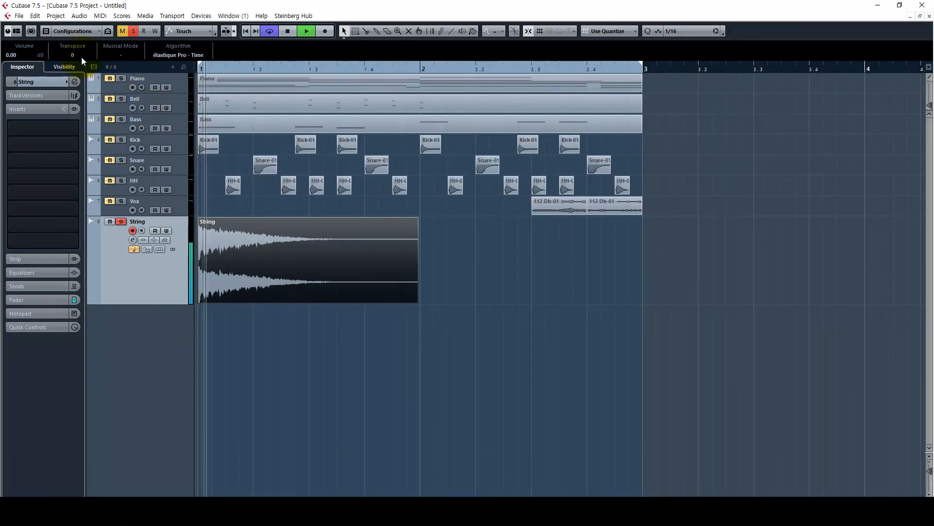
pyautogui.press('space')
pyautogui.press('space')
pyautogui.press('space')
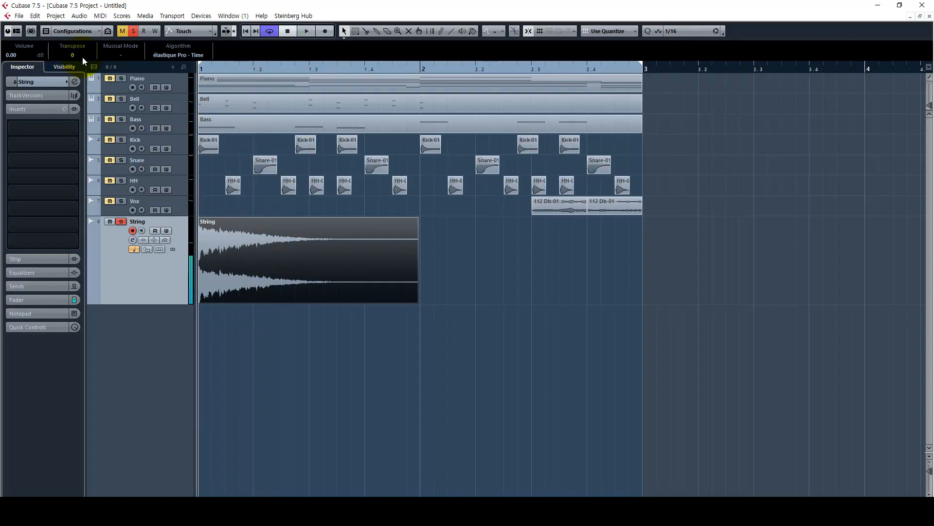
# Set the String event's Transpose back to 2 and play it again.
pyautogui.scroll(2, 82, 57)
pyautogui.click(359, 394)
pyautogui.press('space')
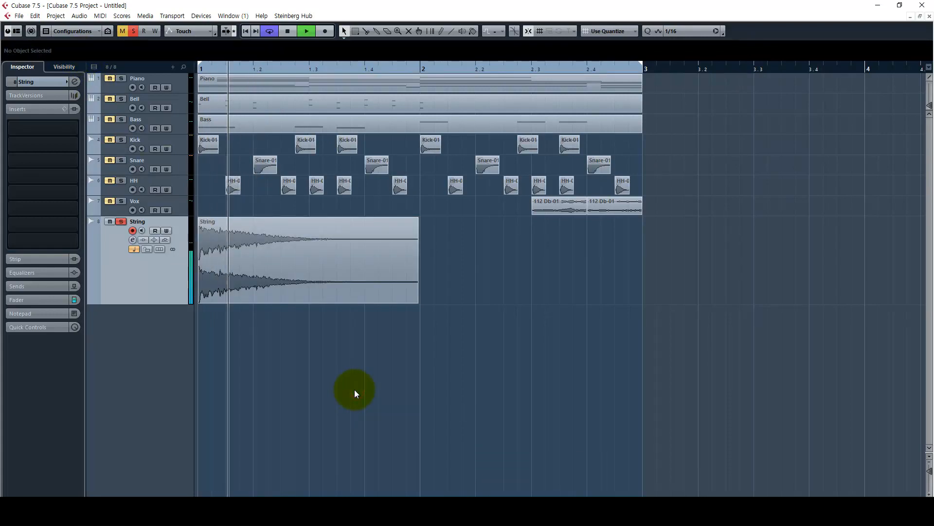
pyautogui.press('space')
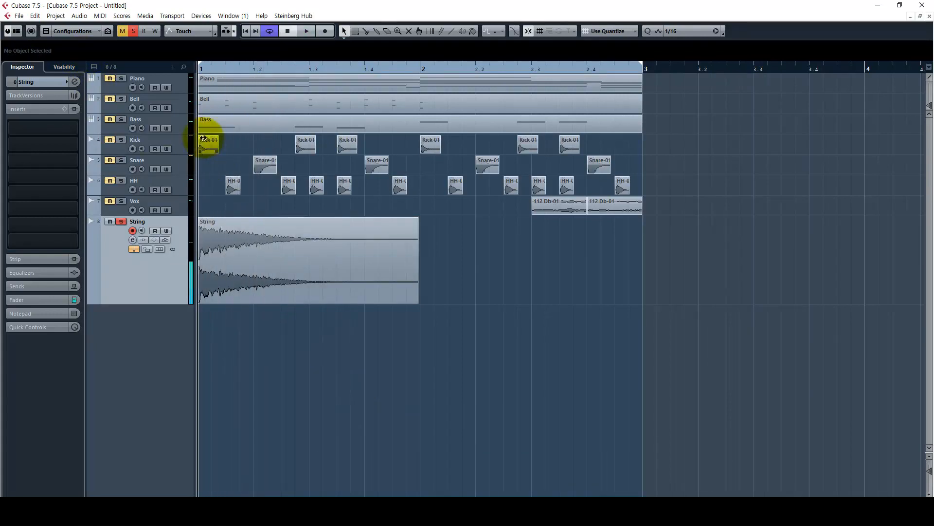
# Solo the Piano track and then the Bell track together with String, playing each combination.
pyautogui.click(188, 88)
pyautogui.press('space')
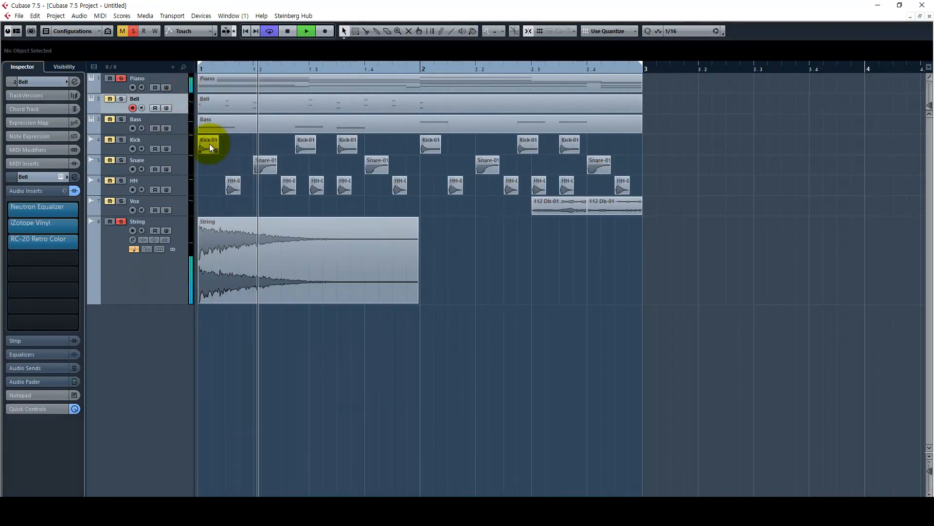
pyautogui.press('space')
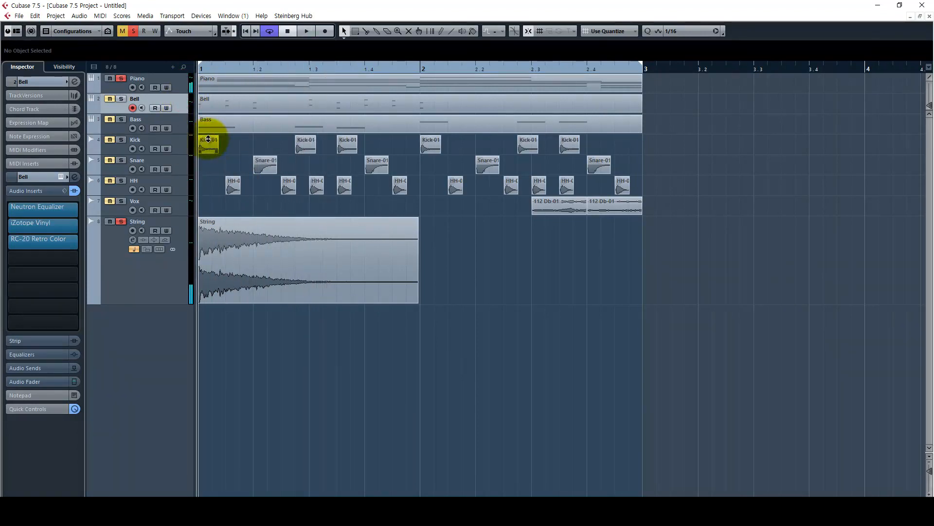
pyautogui.press('space')
pyautogui.press('space')
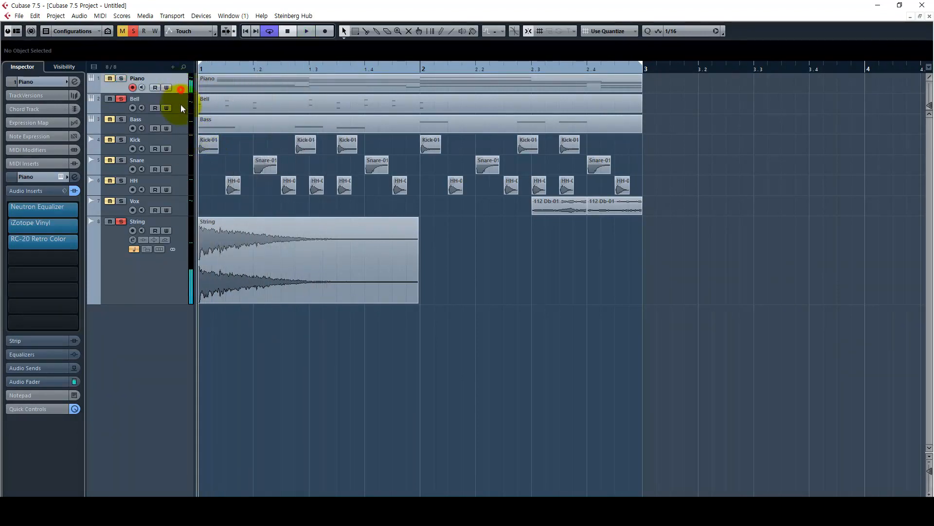
# Turn off all track solos and listen to the finished two-bar arrangement.
pyautogui.click(187, 270)
pyautogui.press('space')
pyautogui.press('g')
pyautogui.rightClick(486, 366)
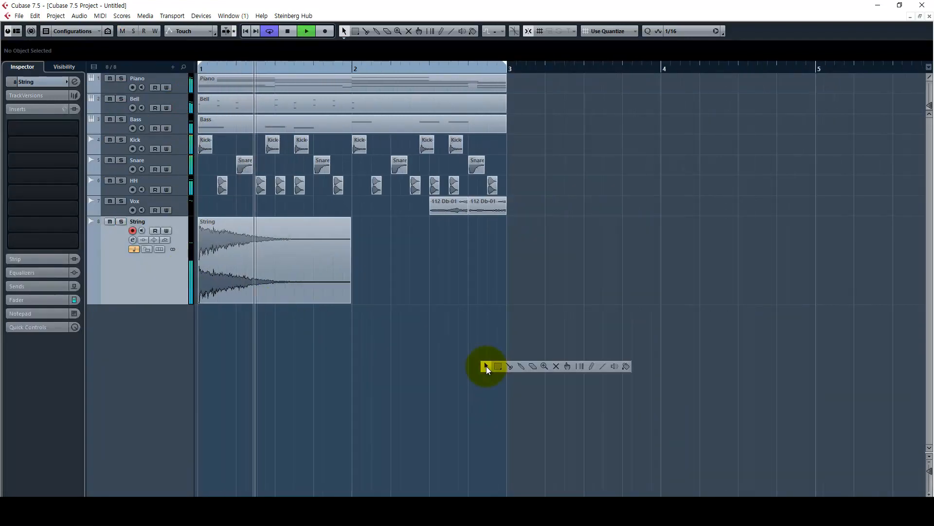
pyautogui.click(486, 366)
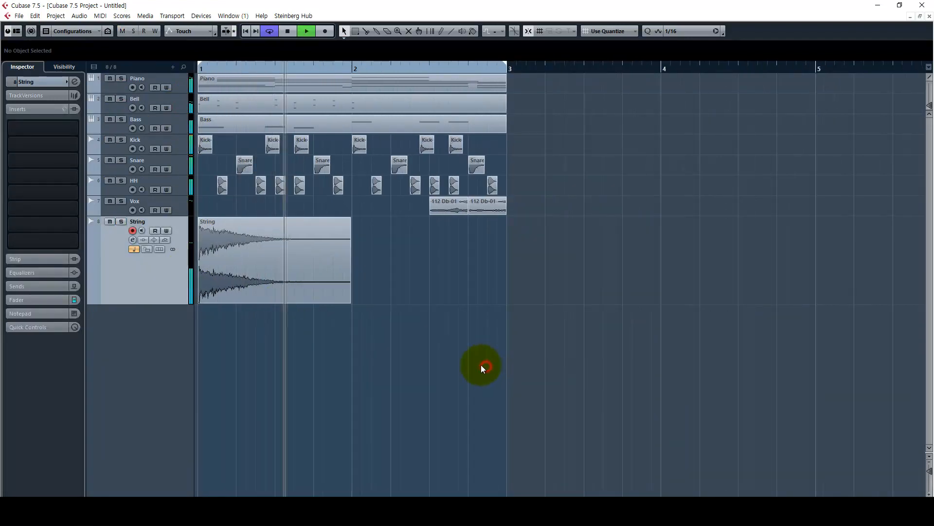
pyautogui.rightClick(450, 351)
pyautogui.click(451, 351)
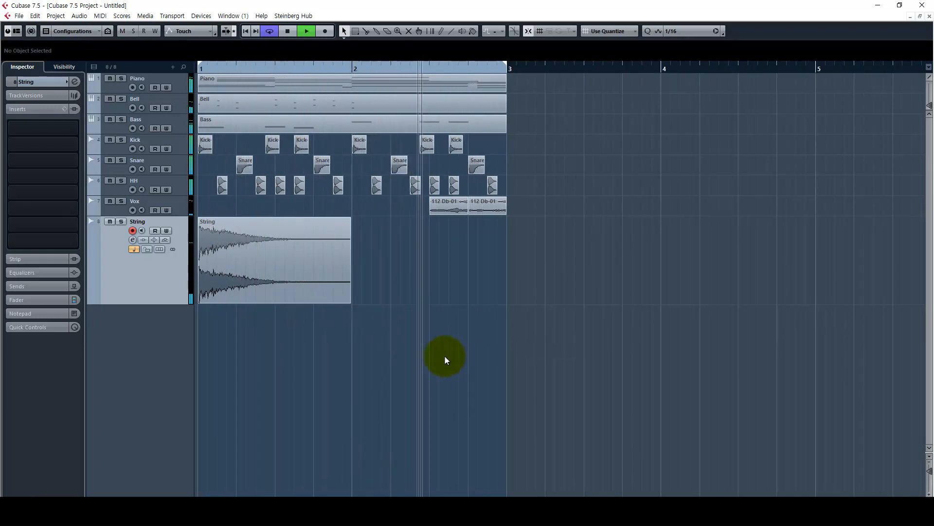
pyautogui.press('space')
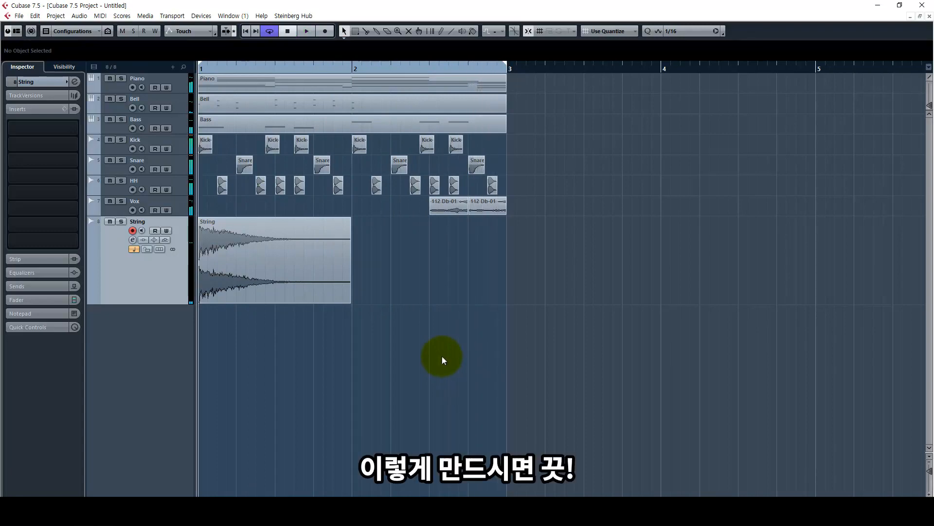